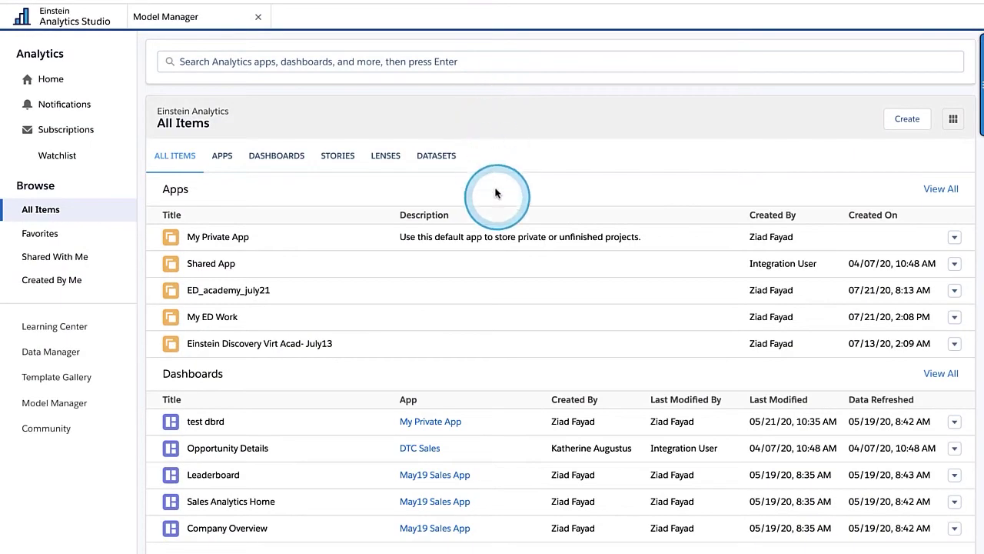
# Create a blank Analytics app named "daily Sales ED work".
pyautogui.click(894, 121)
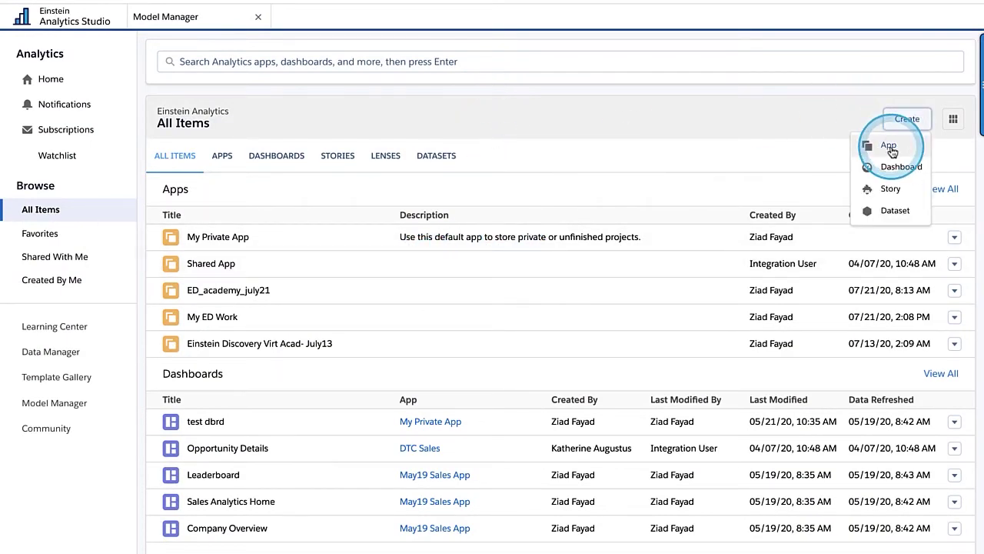
pyautogui.click(889, 146)
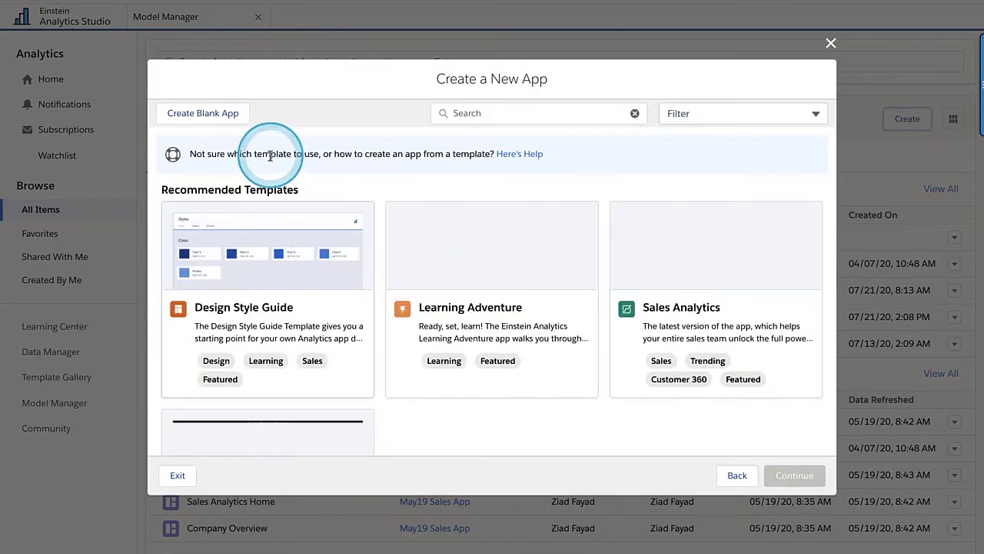
pyautogui.click(203, 114)
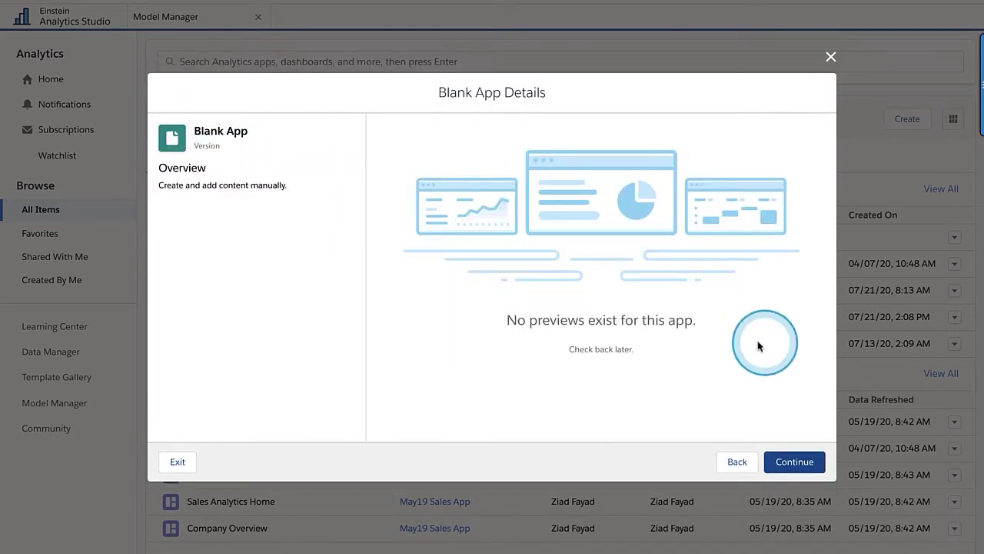
pyautogui.click(794, 461)
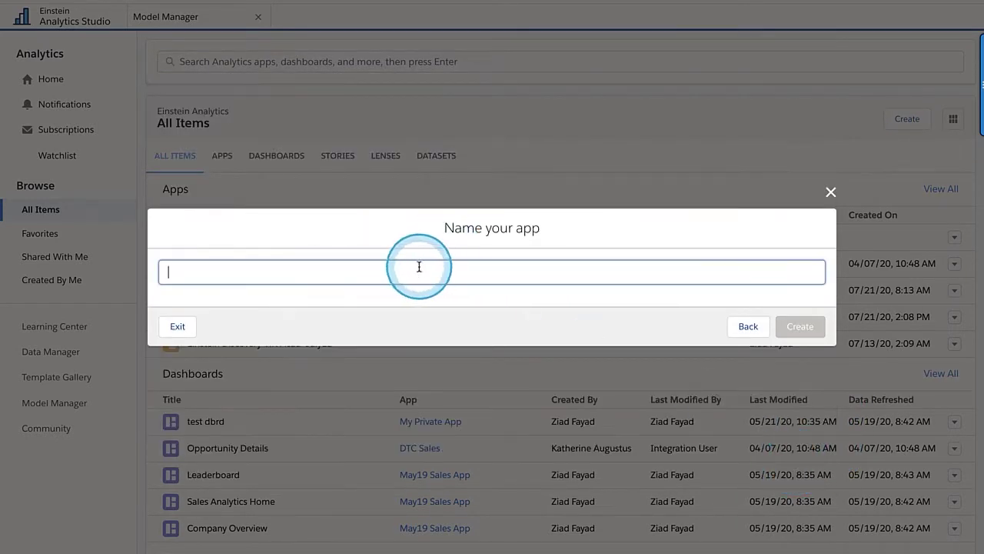
pyautogui.write('dai')
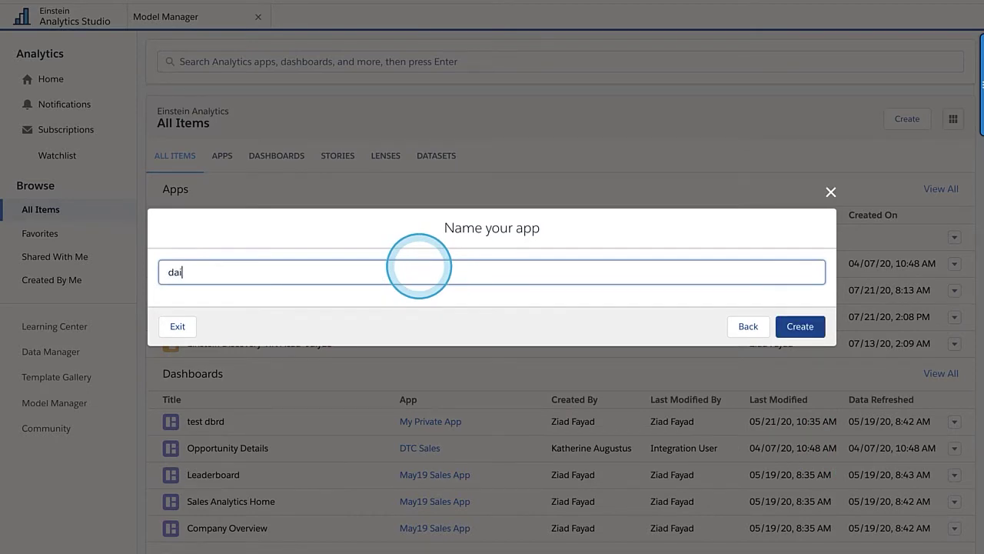
pyautogui.write('ly Sales ED work')
pyautogui.click(800, 326)
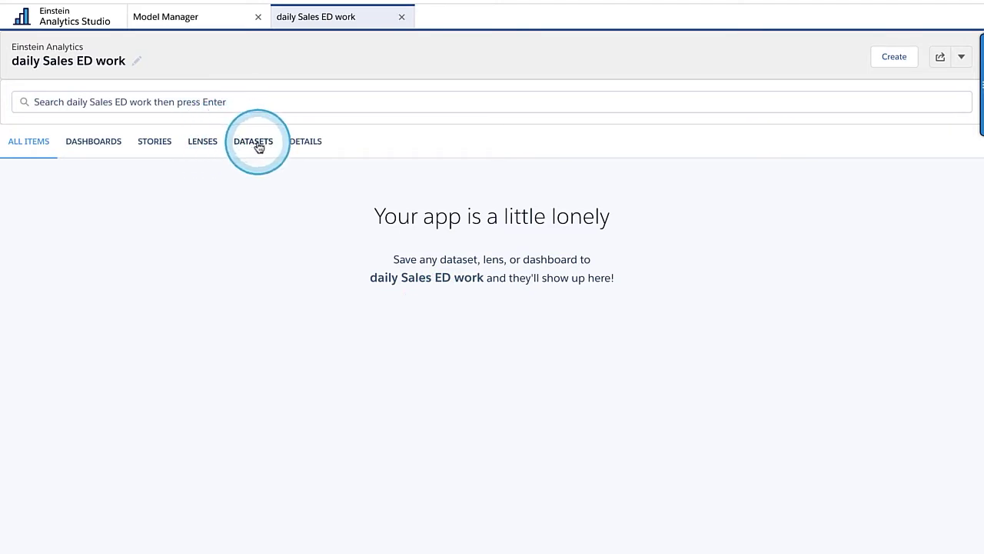
# Start a new dataset from Salesforce data in the app and name it dailySales_Ytube.
pyautogui.click(906, 59)
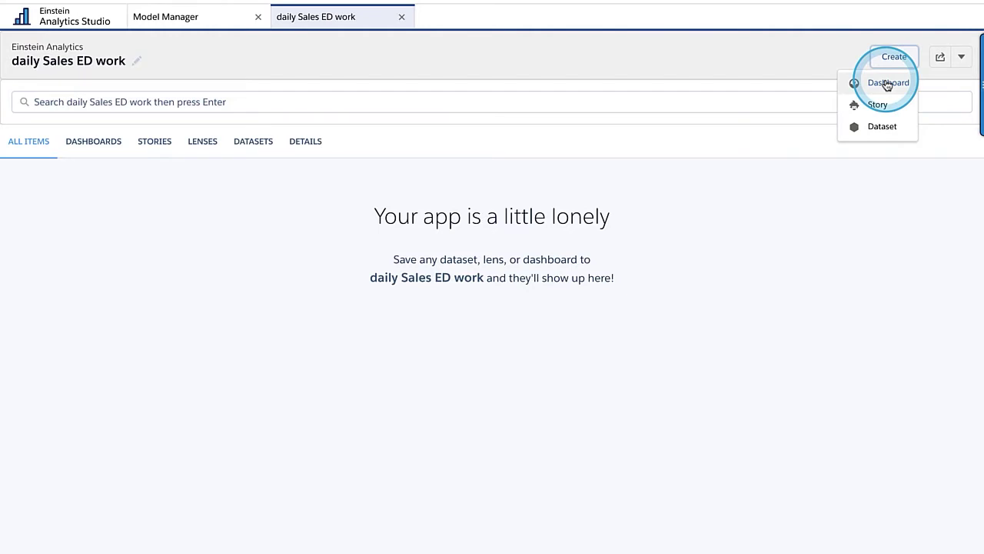
pyautogui.hotkey('ctrl', '+')
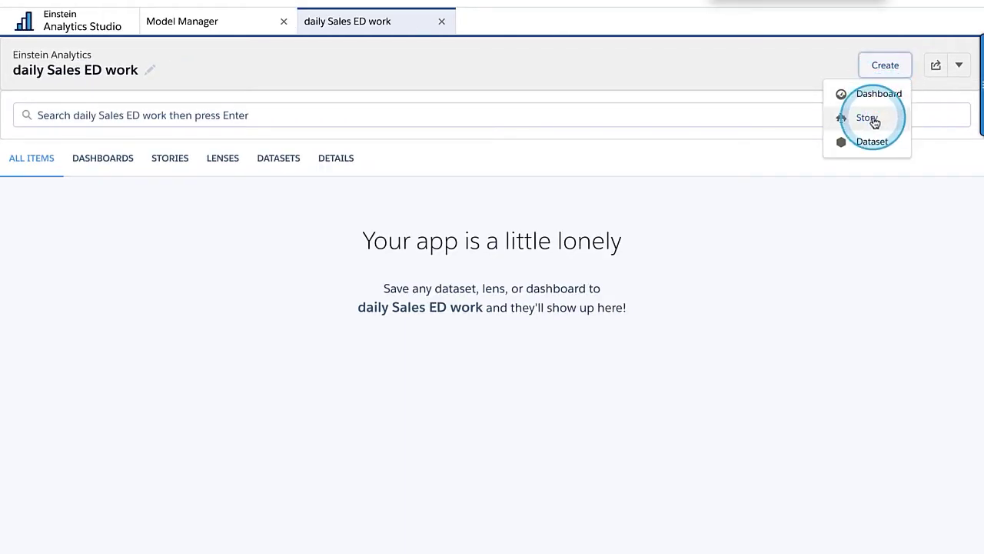
pyautogui.click(872, 143)
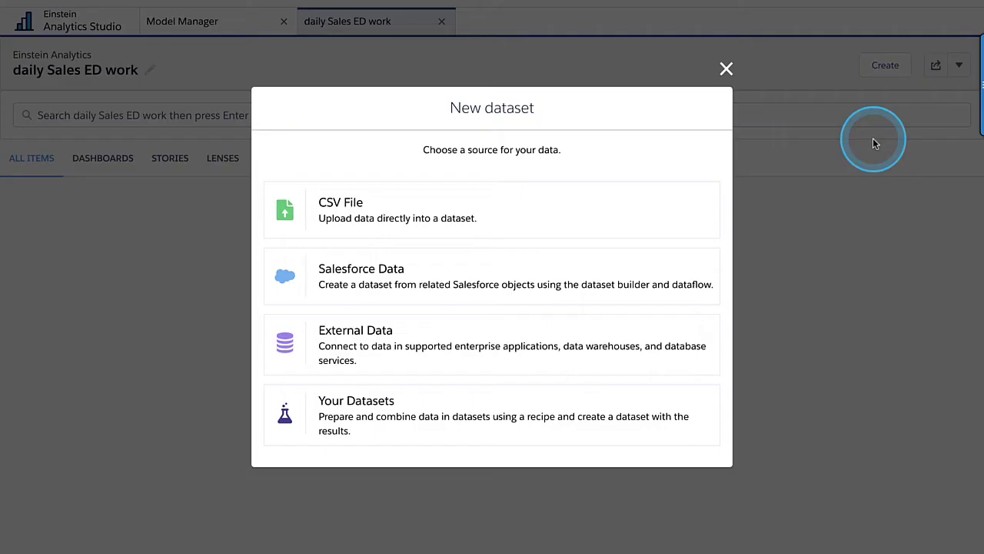
pyautogui.click(377, 277)
pyautogui.click(373, 233)
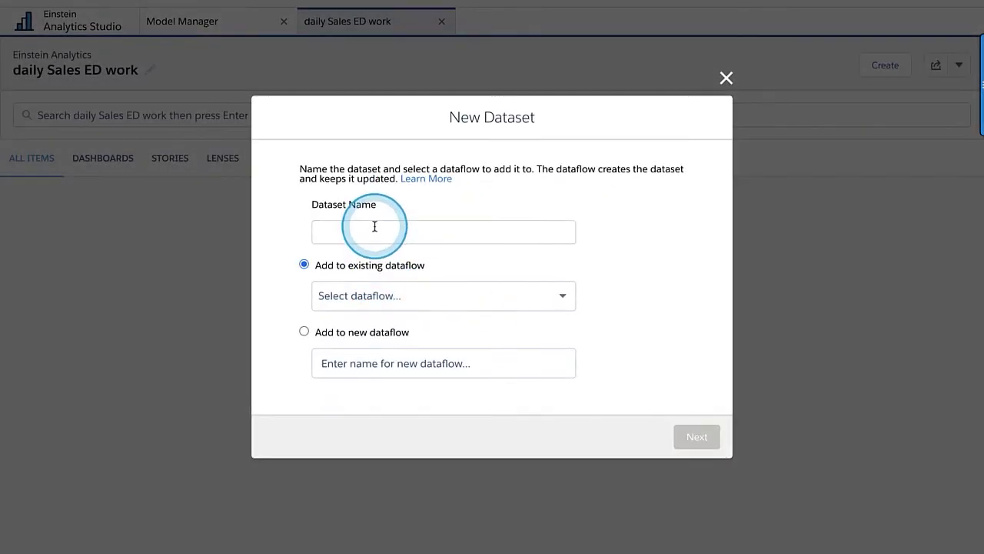
pyautogui.write('dailySales_Ytube')
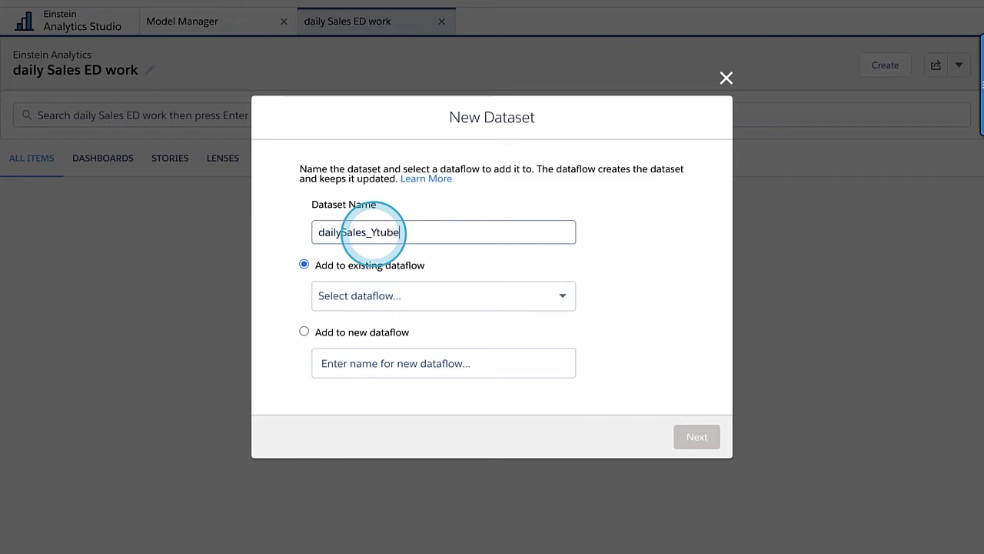
# Assign the dataset to a new dataflow named dailySales_YtubeDF and proceed to the object selection.
pyautogui.click(305, 331)
pyautogui.click(368, 361)
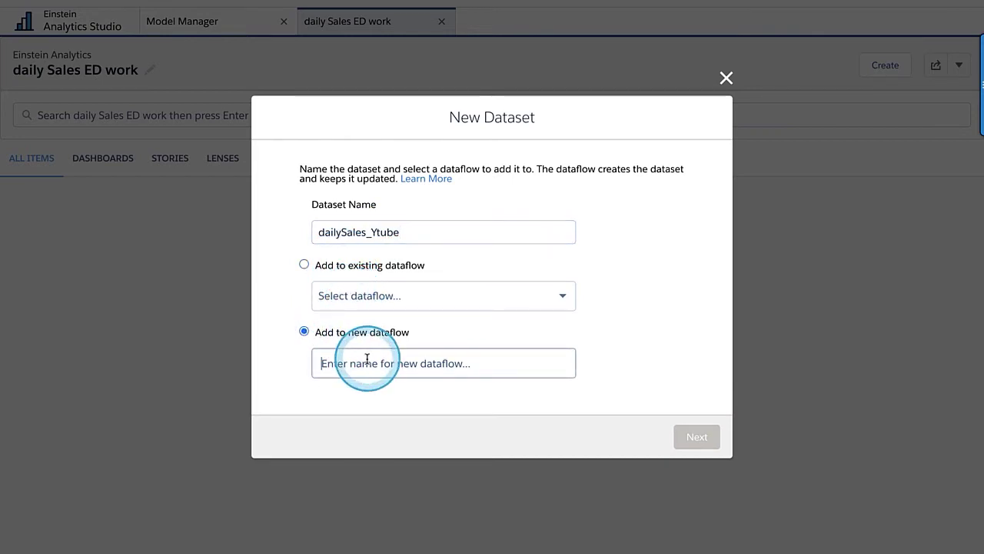
pyautogui.write('dailyS')
pyautogui.click(368, 359)
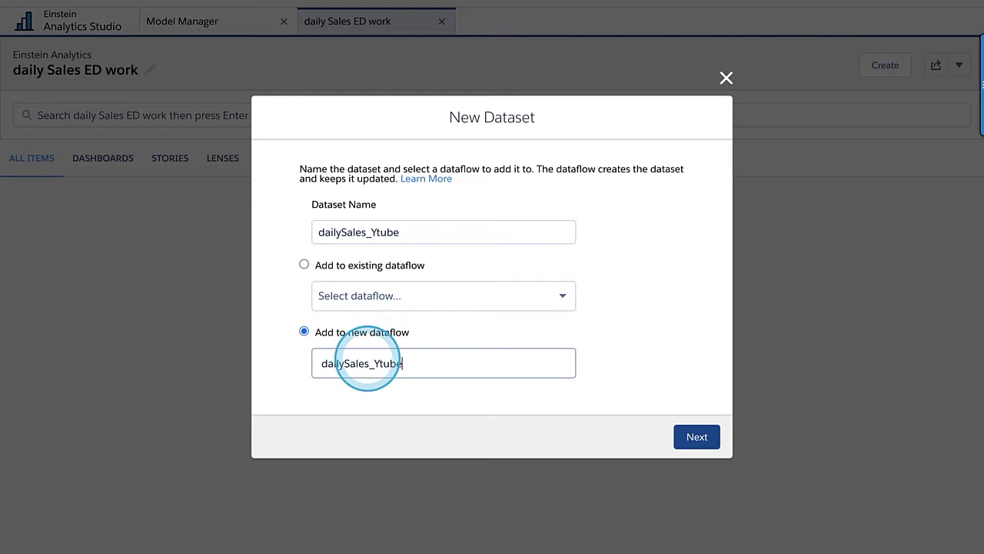
pyautogui.click(697, 437)
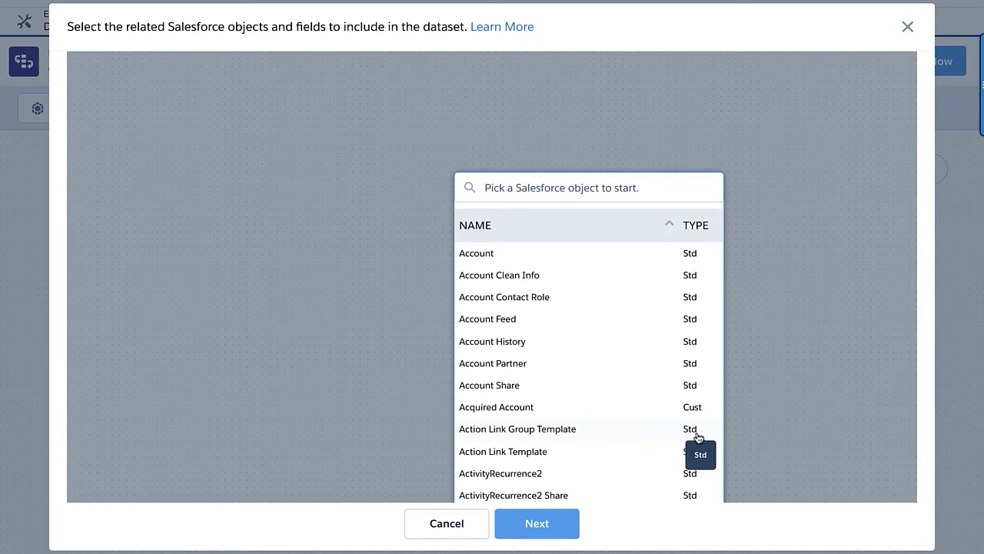
# Find the custom Daily_Sales object and choose it as the dataset's root object.
pyautogui.click(616, 191)
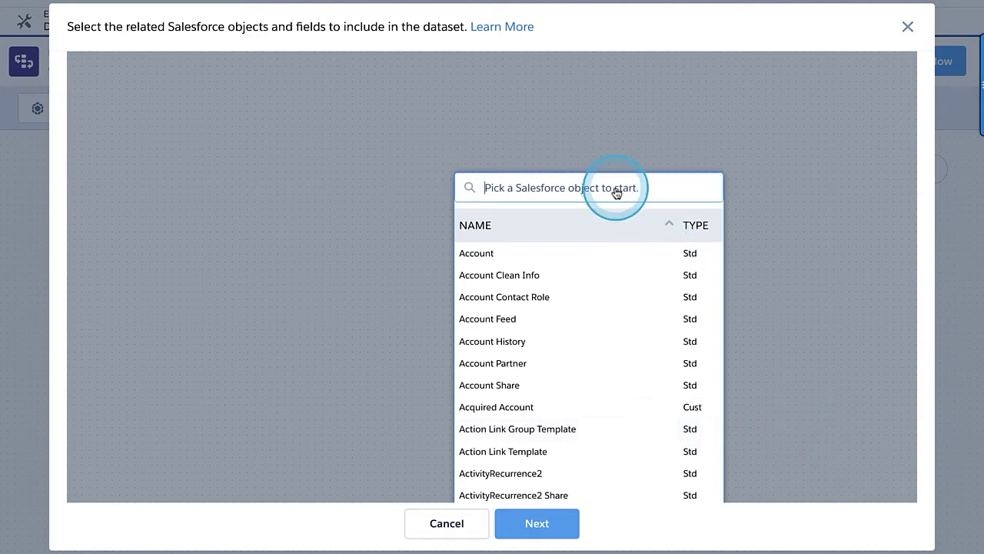
pyautogui.write('daily')
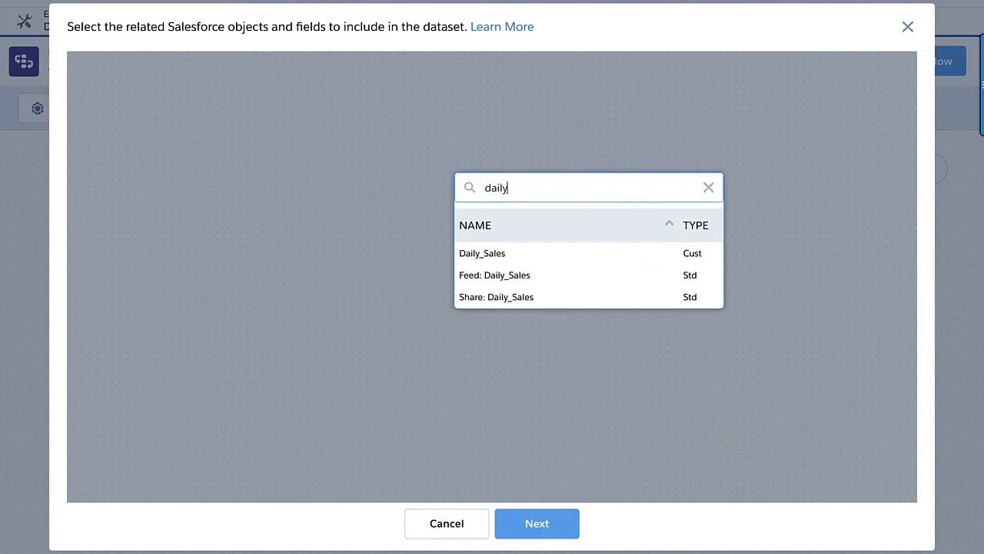
pyautogui.click(577, 254)
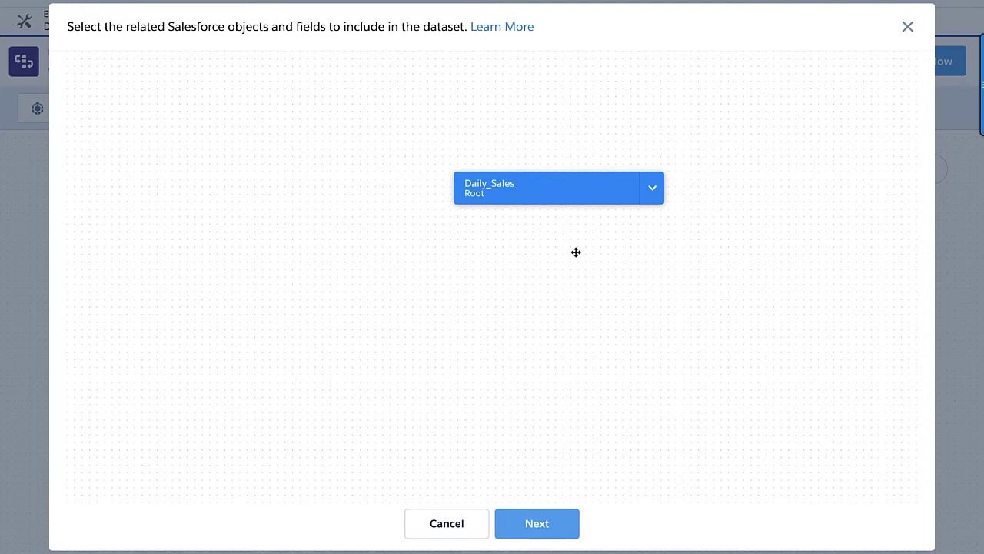
# Include the Daily_Sales fields City, Daily_Sales, DailyQuantity, Discount, Item, Month and Promotion, and confirm the selection.
pyautogui.click(570, 193)
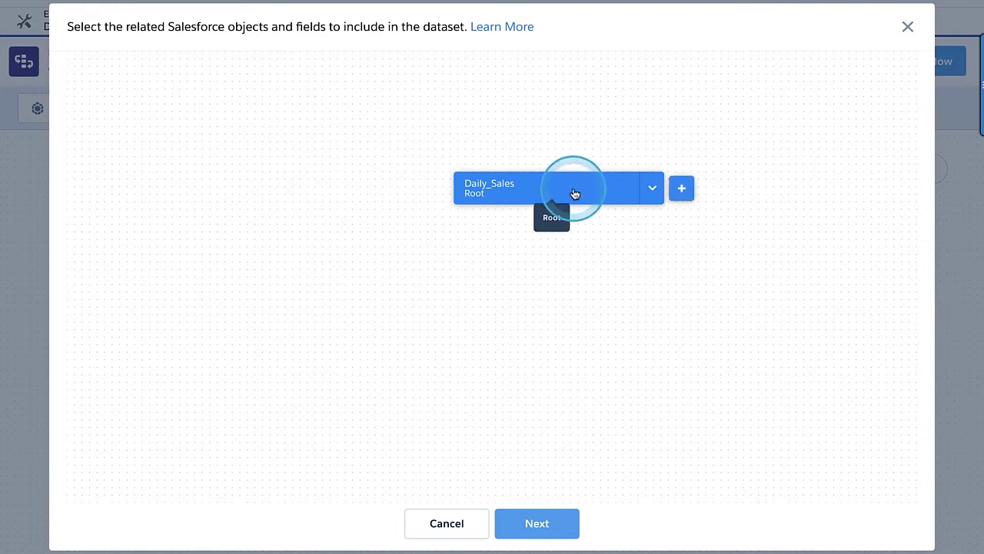
pyautogui.click(681, 189)
pyautogui.click(483, 285)
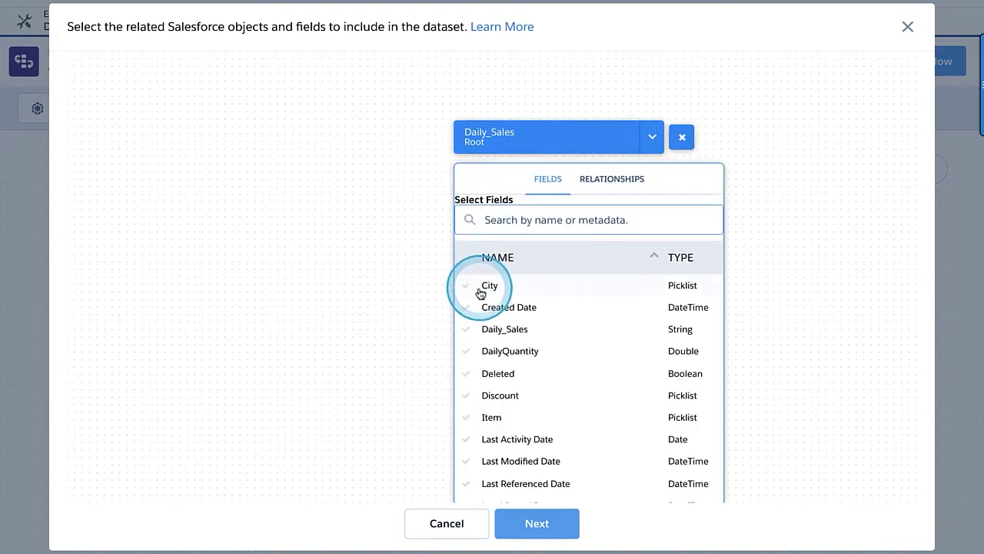
pyautogui.click(480, 329)
pyautogui.click(484, 351)
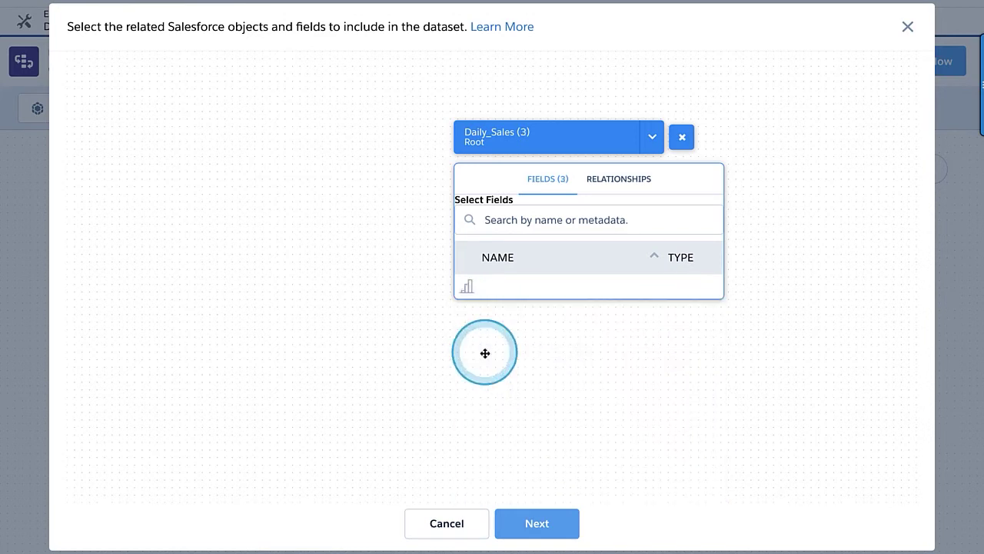
pyautogui.click(484, 394)
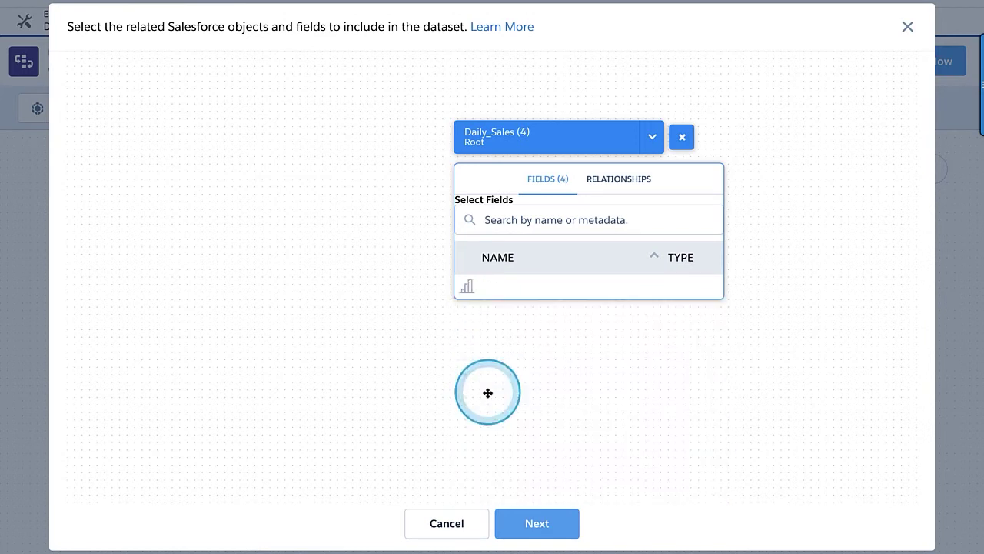
pyautogui.click(490, 419)
pyautogui.scroll(-2, 489, 420)
pyautogui.click(488, 427)
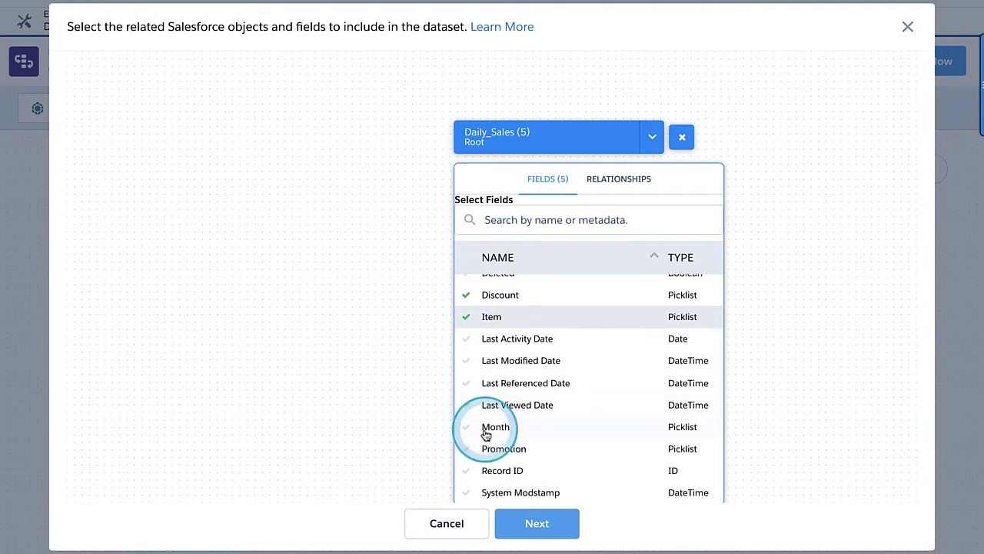
pyautogui.scroll(-3, 486, 436)
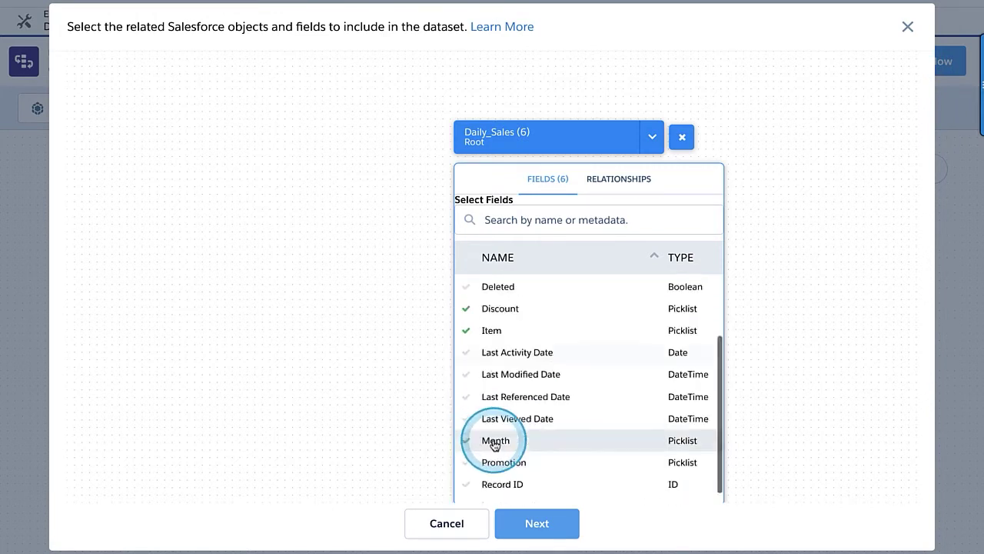
pyautogui.click(481, 452)
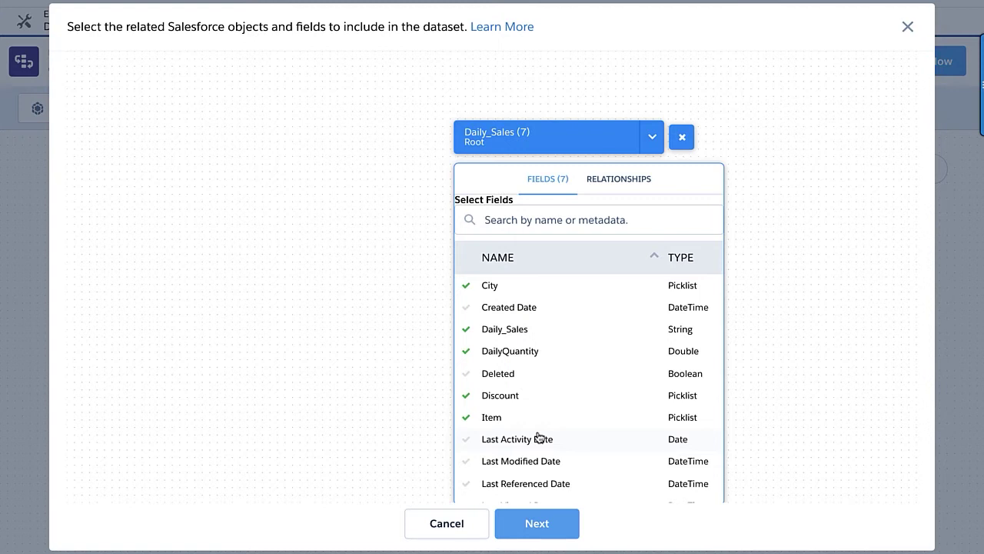
pyautogui.click(541, 521)
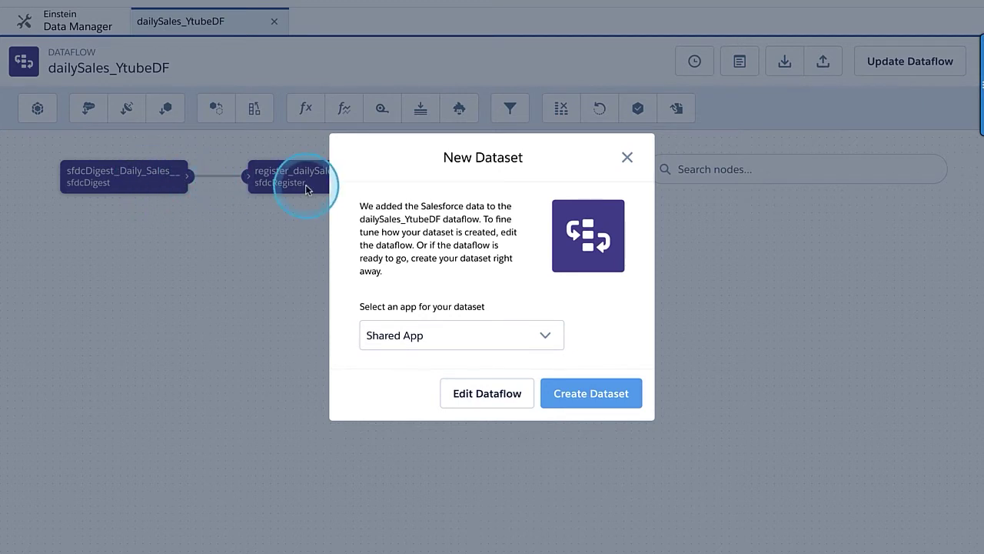
# Create the dataset in the "daily Sales ED work" app and dismiss the queue notice.
pyautogui.click(548, 335)
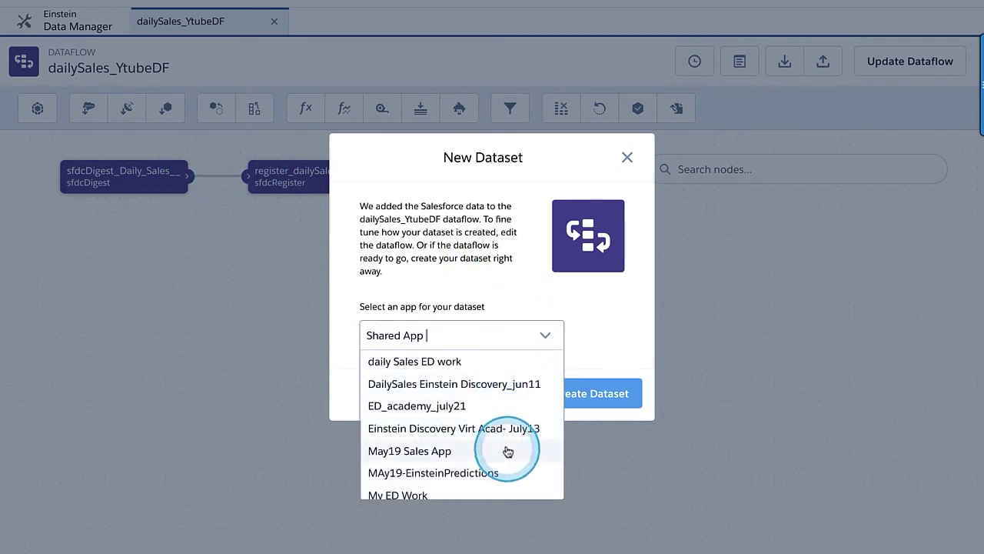
pyautogui.scroll(-3, 510, 457)
pyautogui.scroll(3, 510, 456)
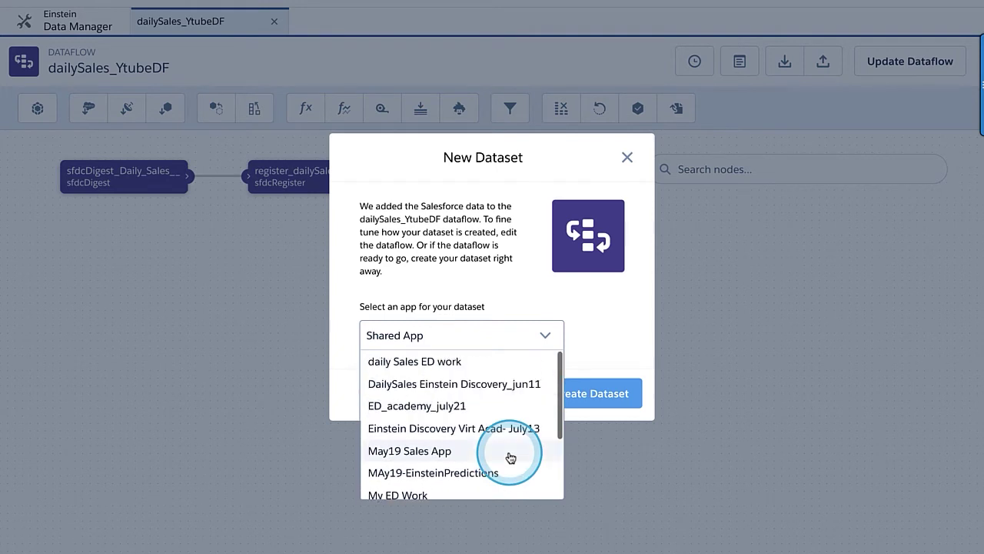
pyautogui.click(458, 369)
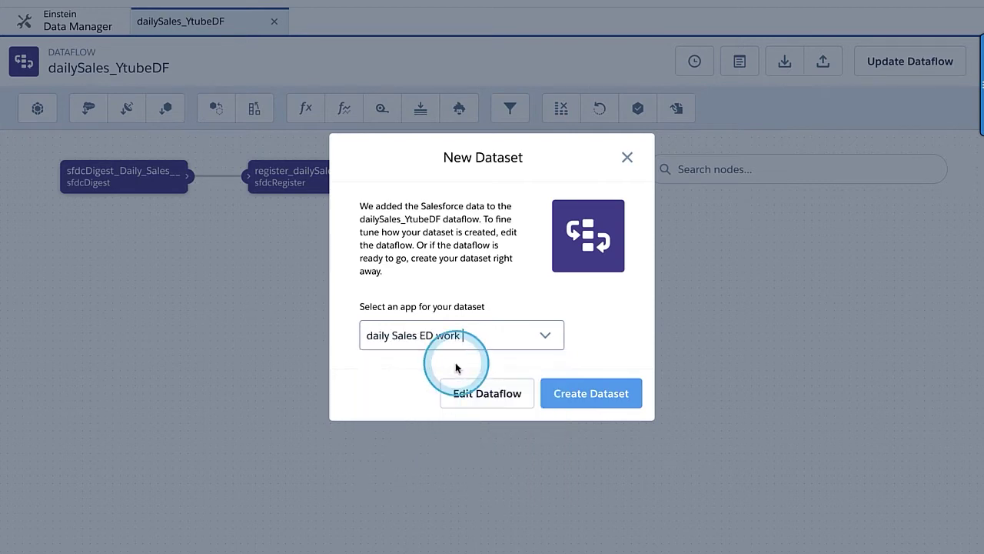
pyautogui.click(582, 394)
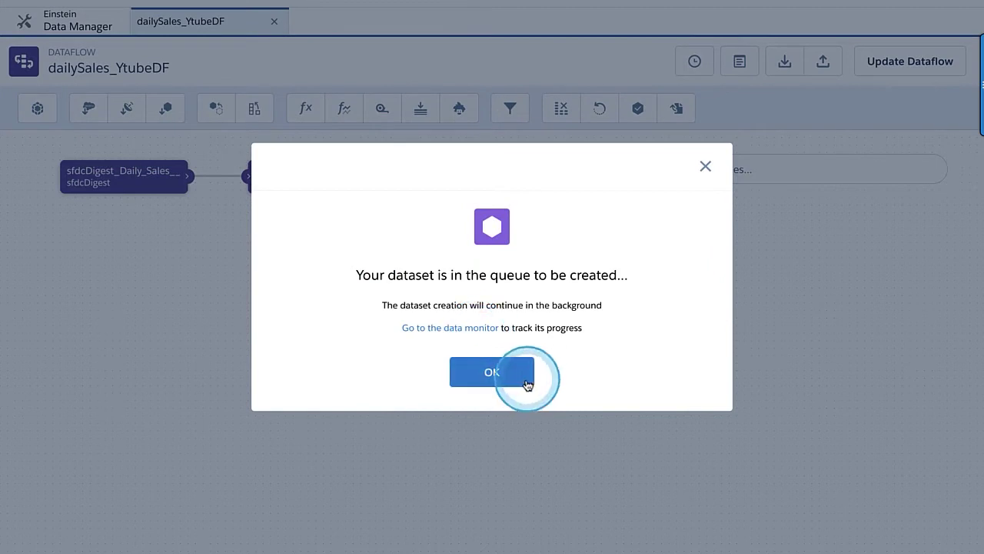
pyautogui.click(492, 373)
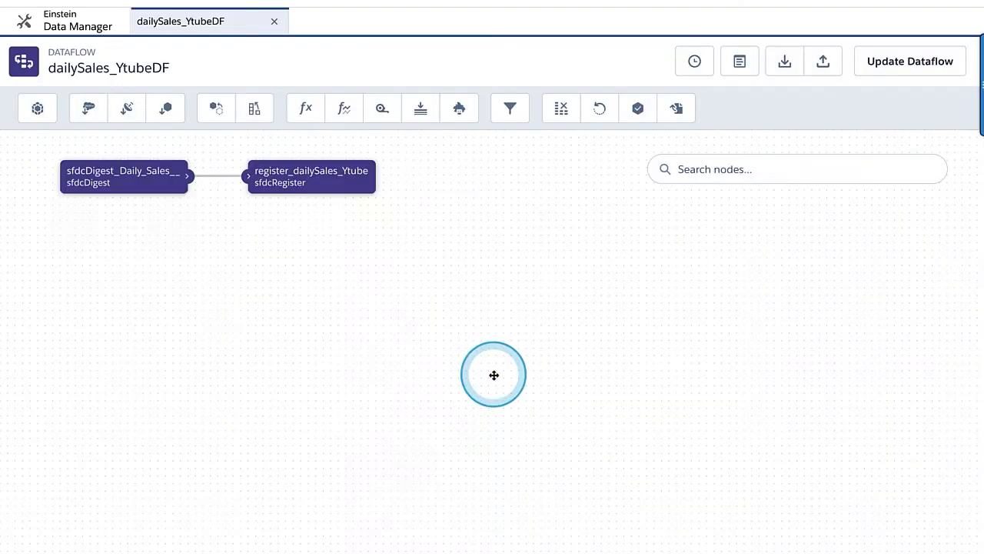
# Refresh the Data Manager job monitor to check the dailySales_YtubeDF run.
pyautogui.click(77, 23)
pyautogui.click(948, 95)
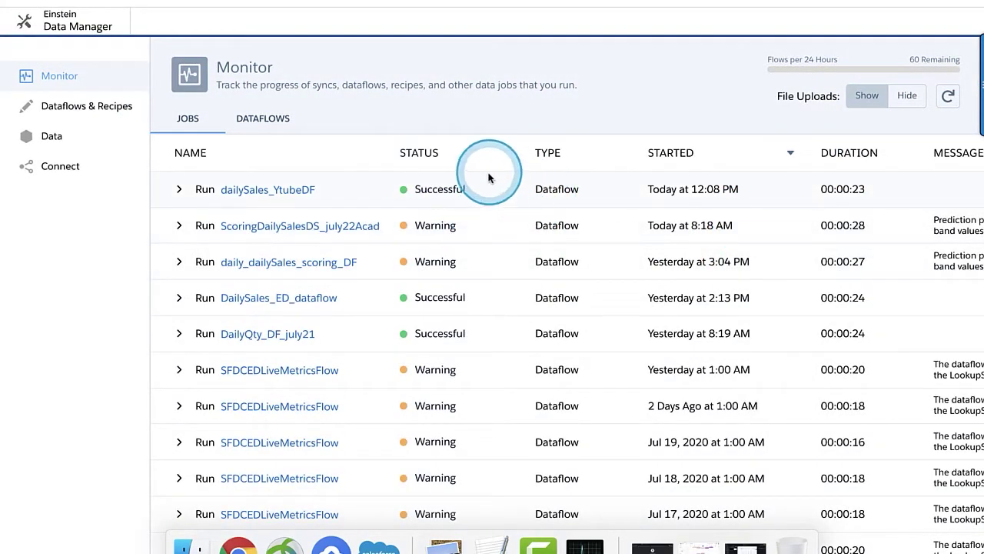
# Switch to Analytics Studio and list only the apps among all items.
pyautogui.click(896, 6)
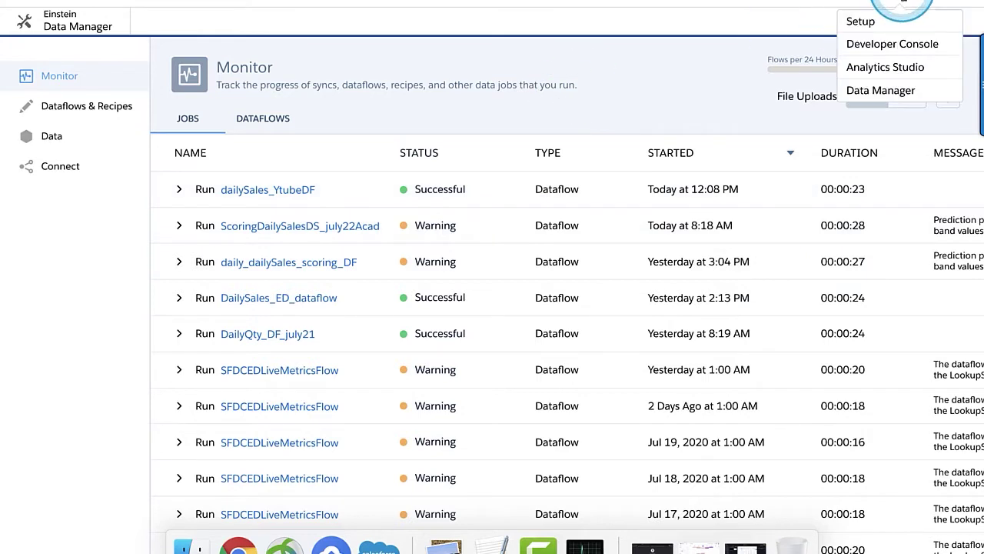
pyautogui.click(886, 68)
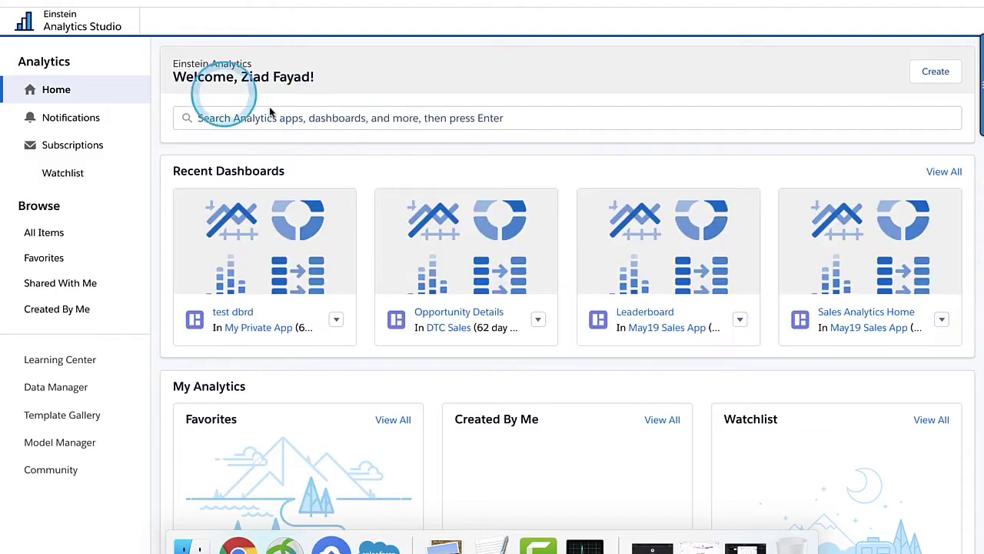
pyautogui.click(55, 233)
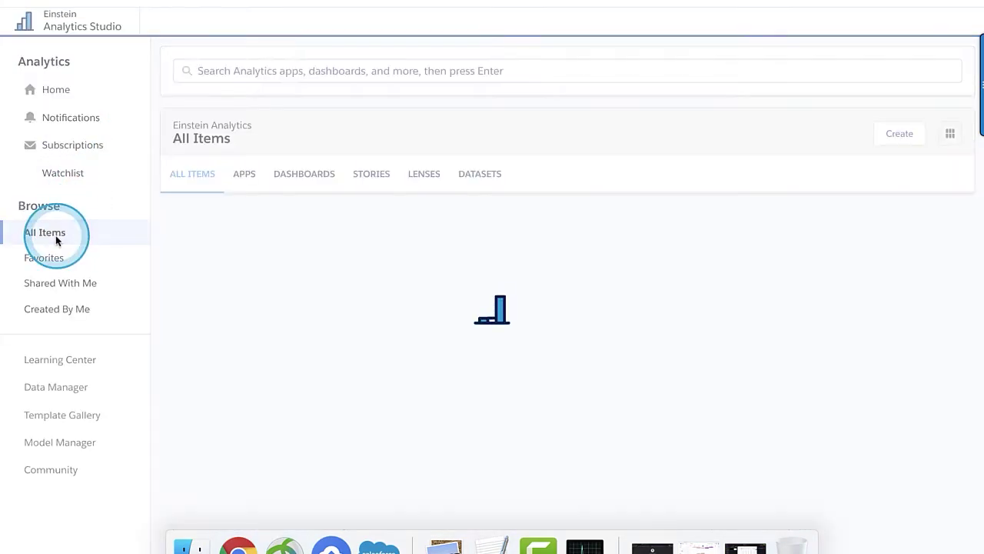
pyautogui.click(247, 177)
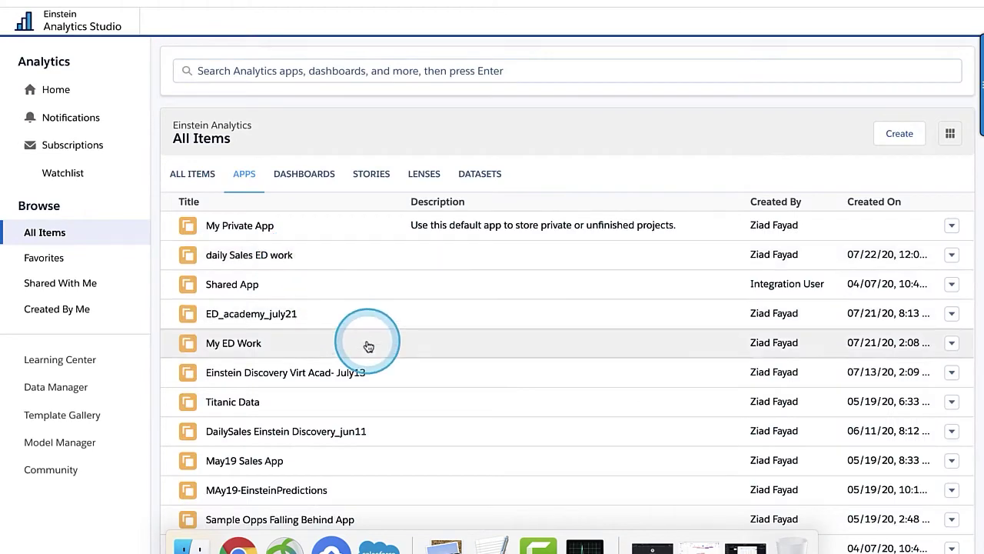
# Open the dailySales_Ytube dataset from the "daily Sales ED work" app as a new lens.
pyautogui.click(295, 256)
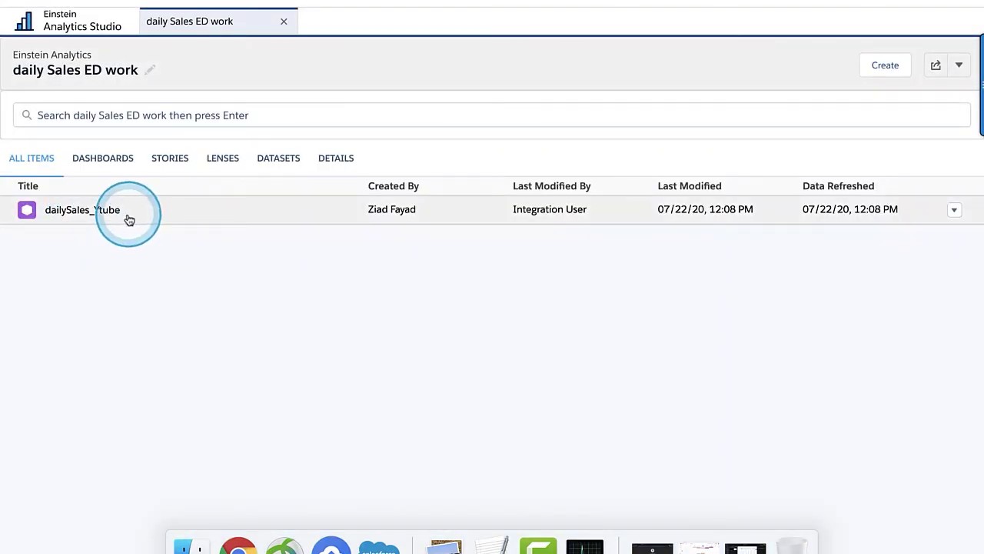
pyautogui.click(86, 214)
pyautogui.click(80, 212)
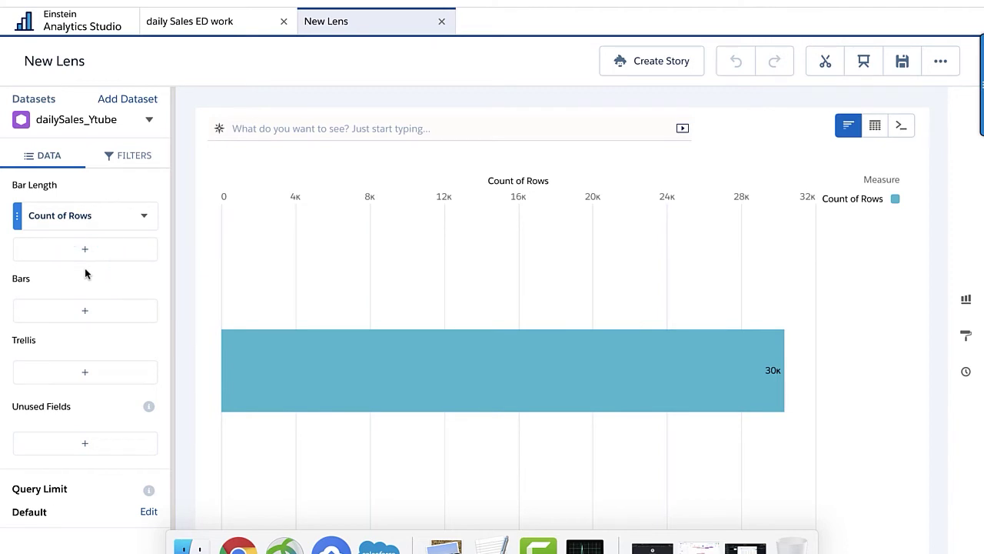
pyautogui.click(84, 273)
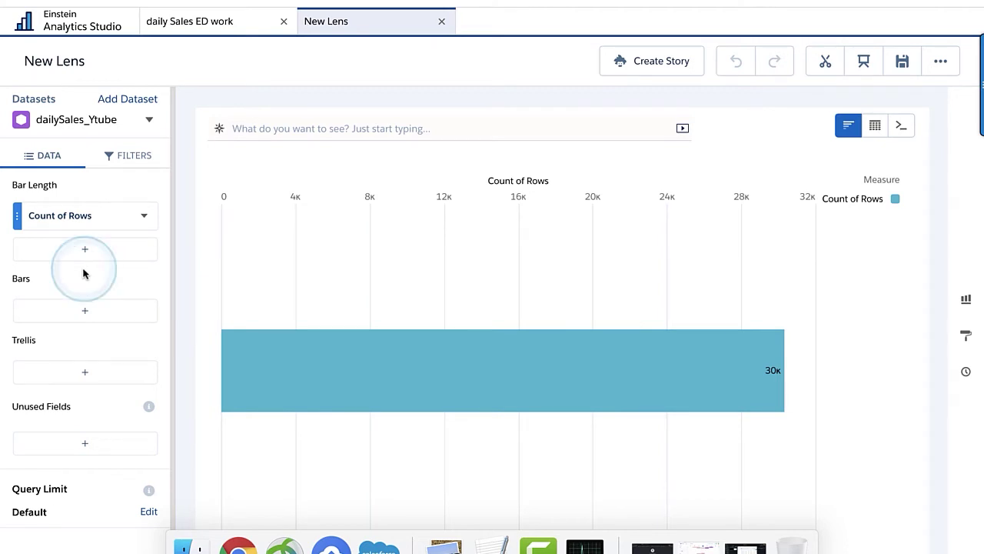
# Set the bar length measure to average DailyQuantity and add the count of rows as a second measure.
pyautogui.click(94, 222)
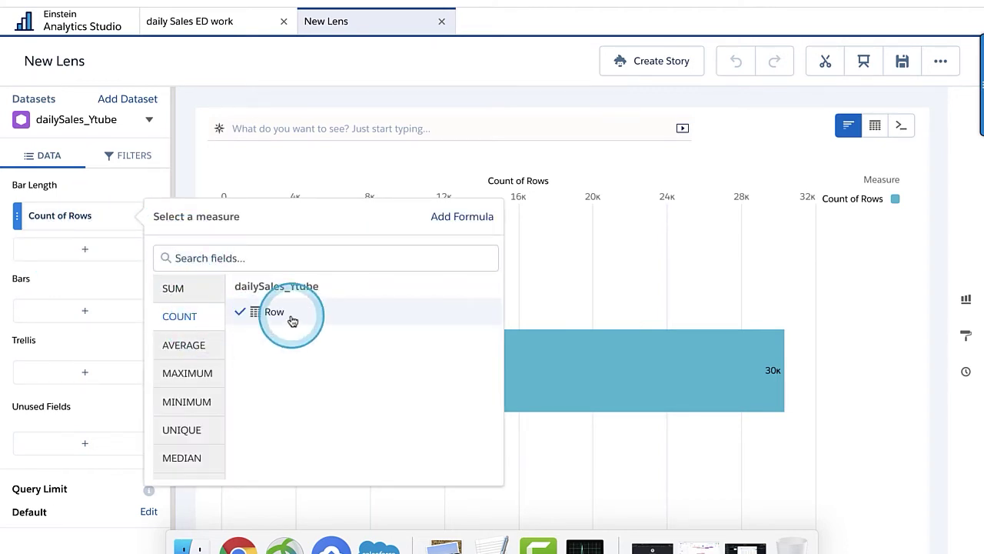
pyautogui.click(196, 346)
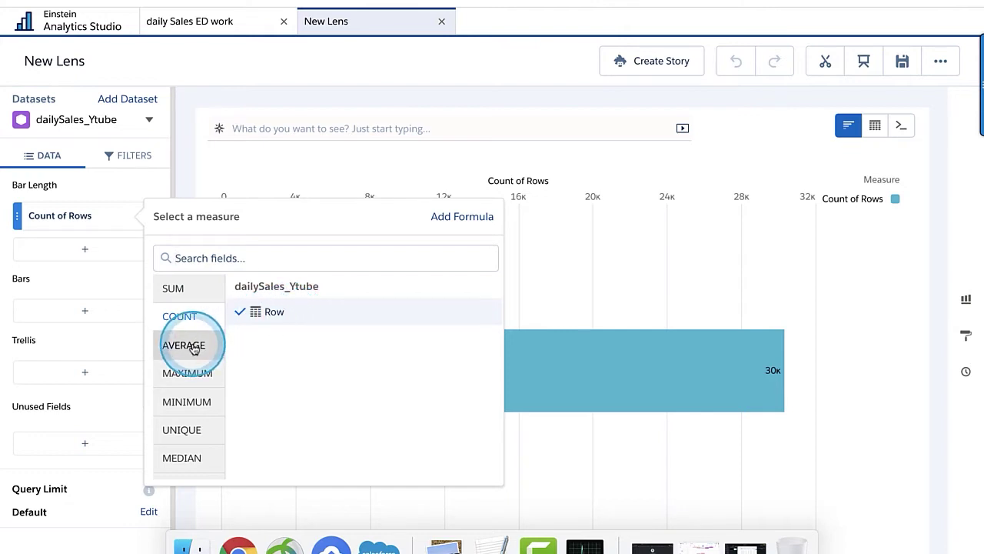
pyautogui.click(285, 311)
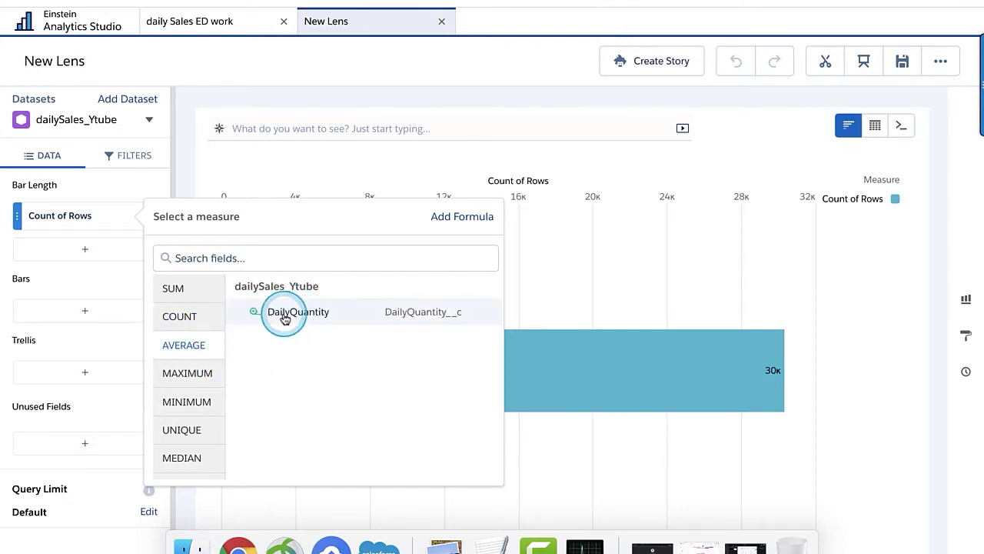
pyautogui.click(81, 251)
pyautogui.click(203, 349)
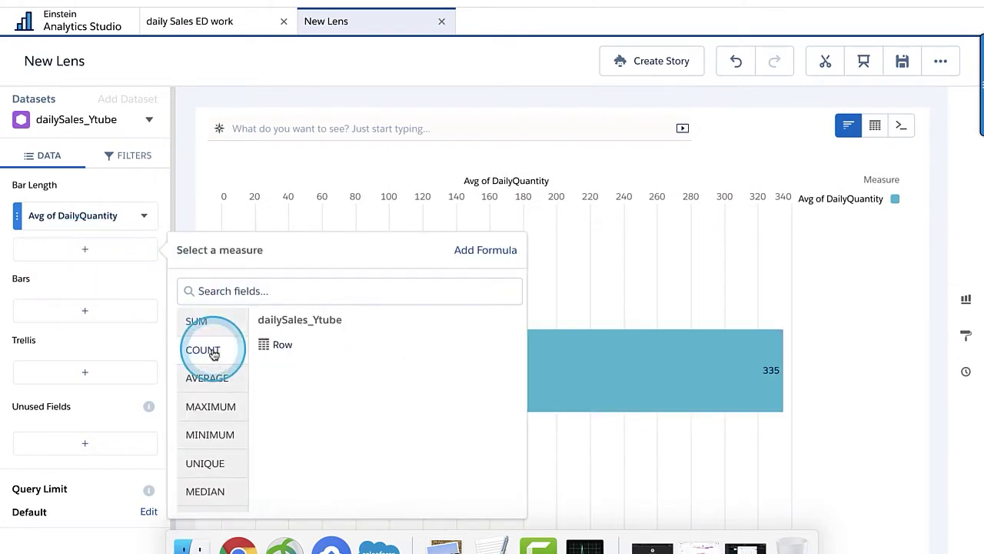
pyautogui.click(277, 346)
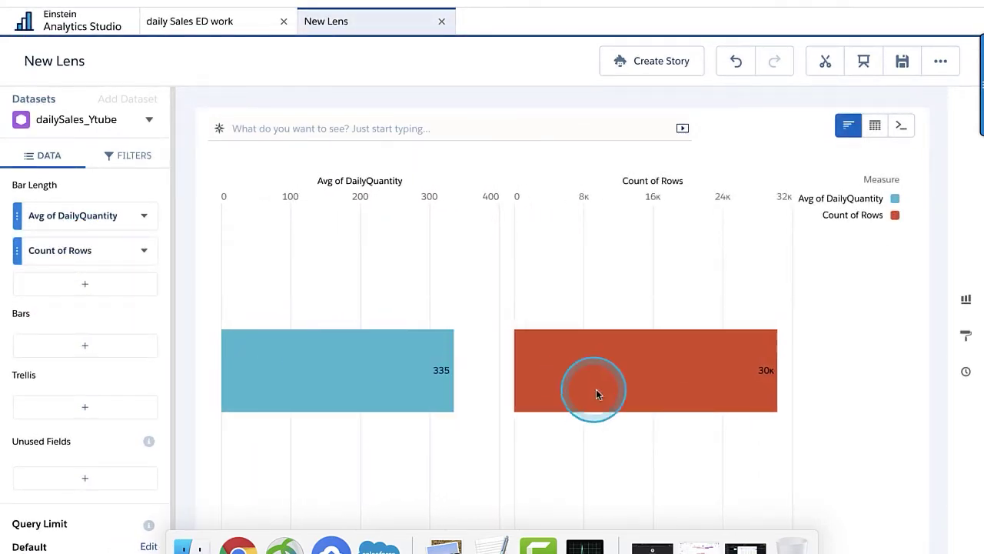
pyautogui.moveTo(395, 356)
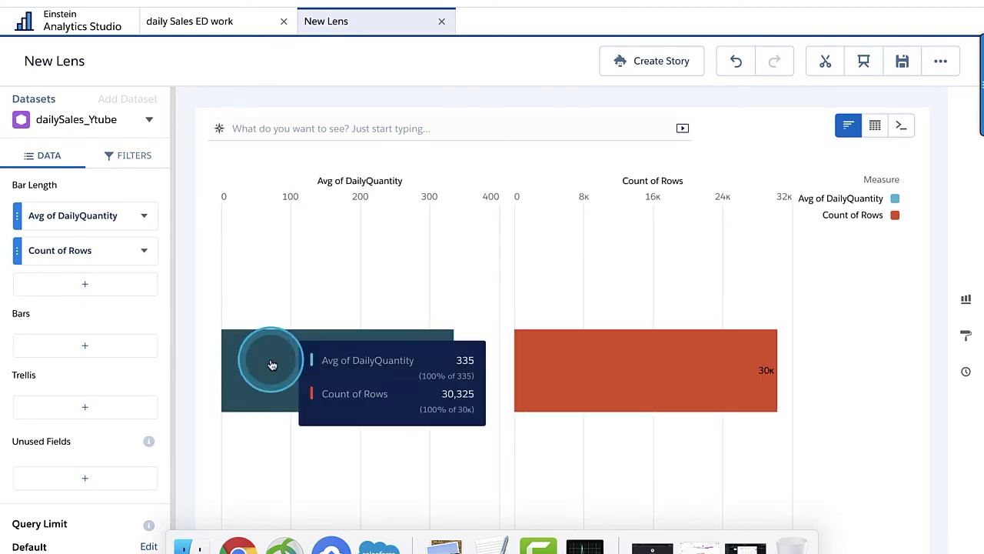
# Group the bars by City and sort them by average DailyQuantity in descending order.
pyautogui.click(79, 346)
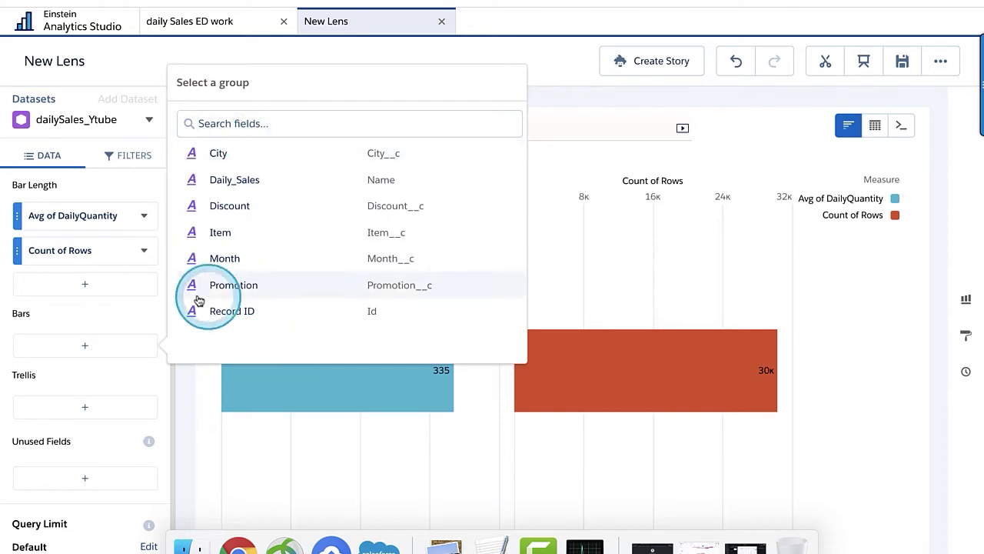
pyautogui.click(221, 155)
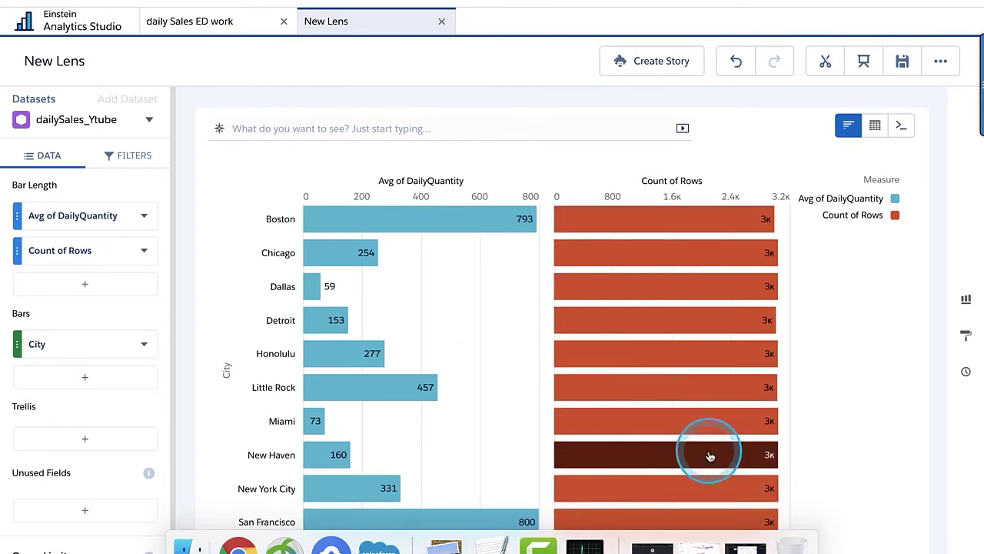
pyautogui.moveTo(712, 255)
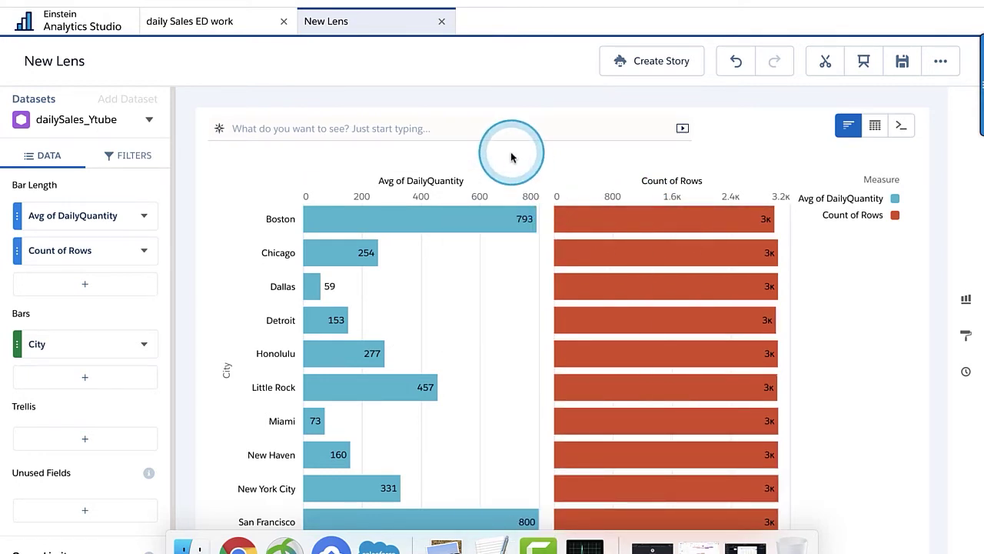
pyautogui.moveTo(393, 219)
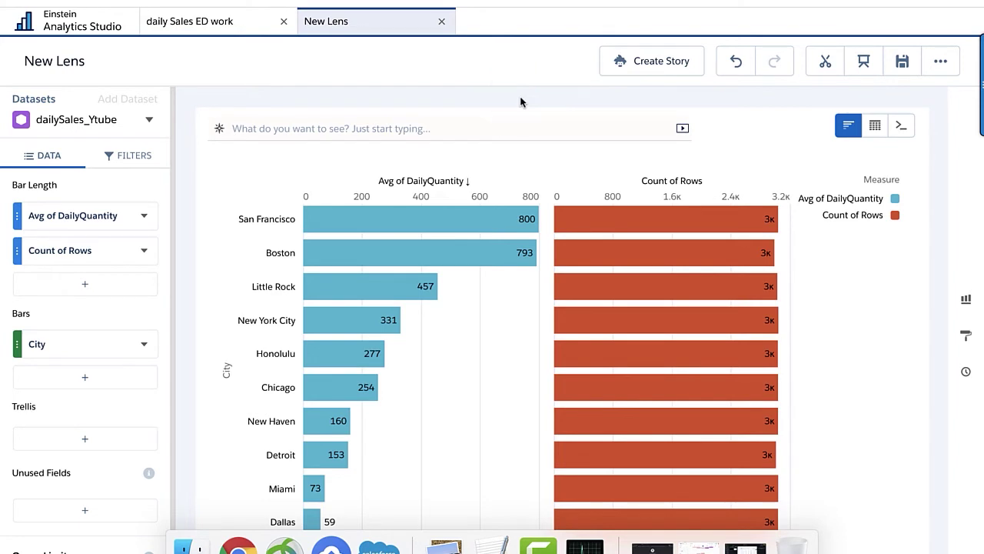
pyautogui.click(402, 16)
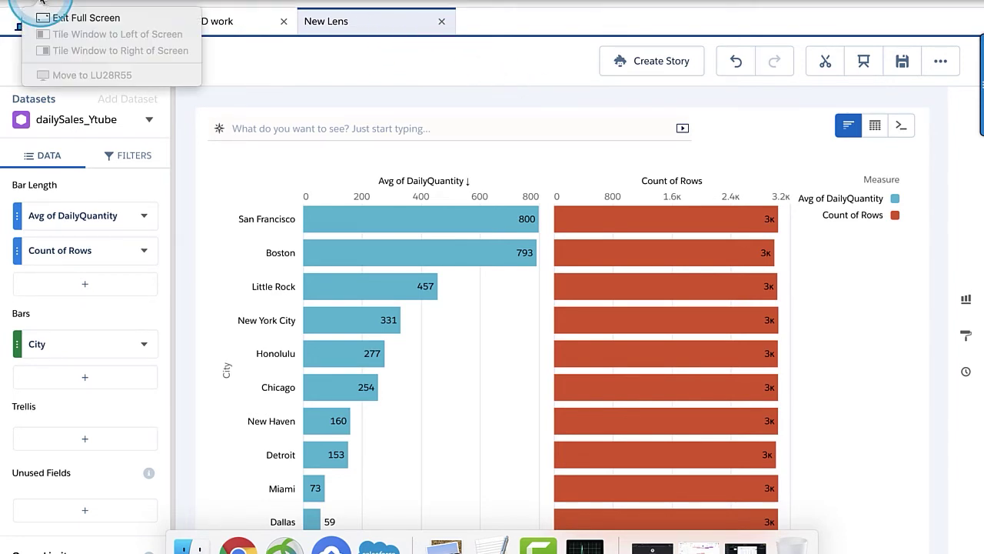
pyautogui.click(43, 4)
pyautogui.click(27, 6)
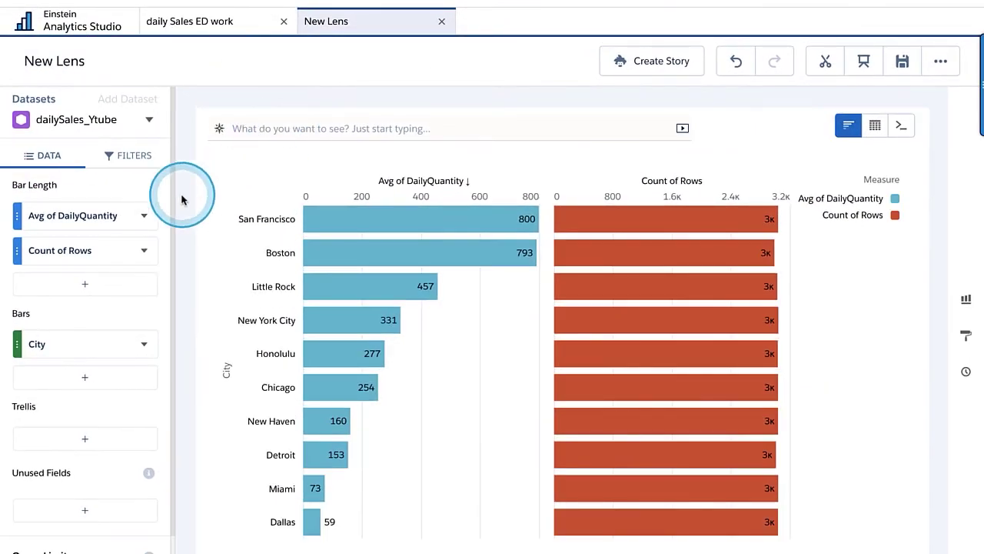
# Regroup the bars by Promotion and inspect the Mail-in bars' details.
pyautogui.moveTo(478, 225)
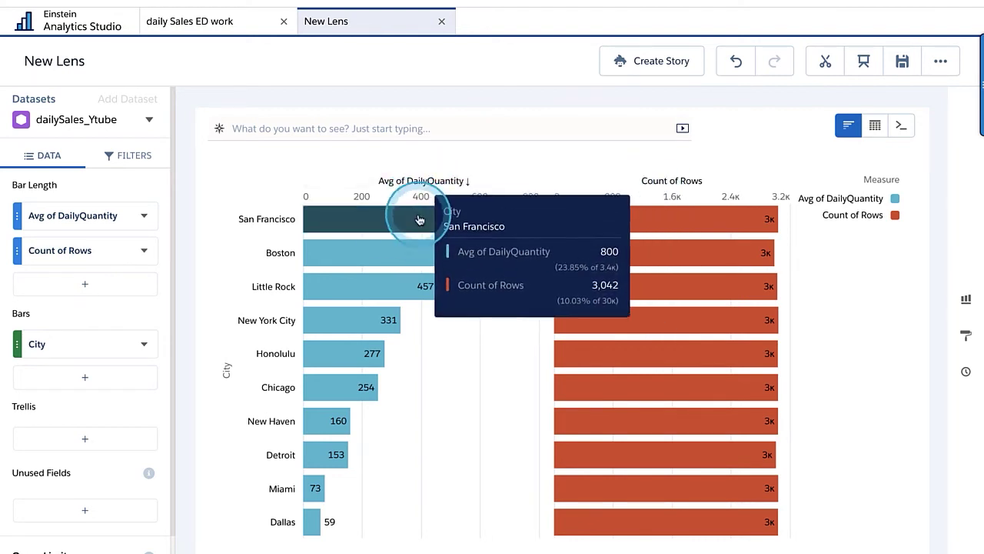
pyautogui.moveTo(460, 266)
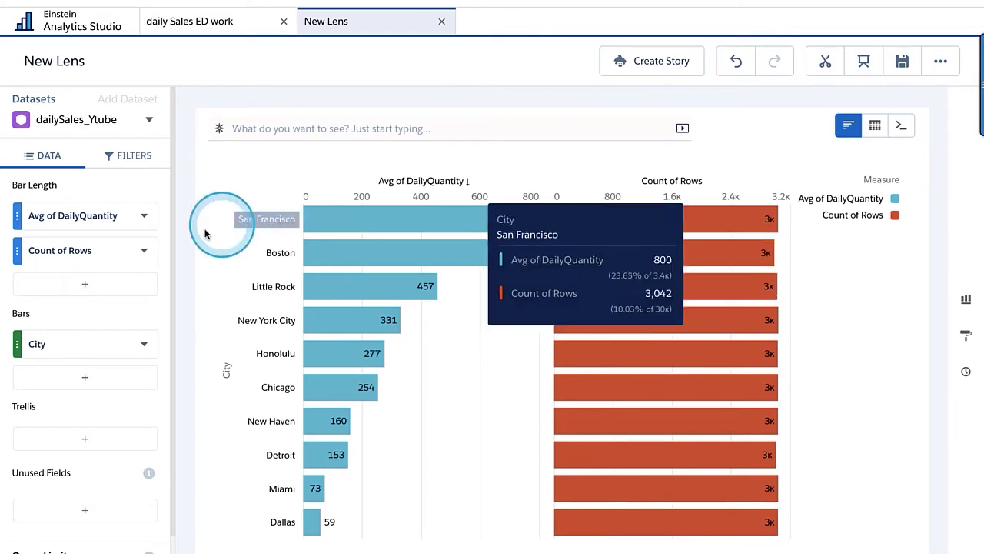
pyautogui.click(76, 348)
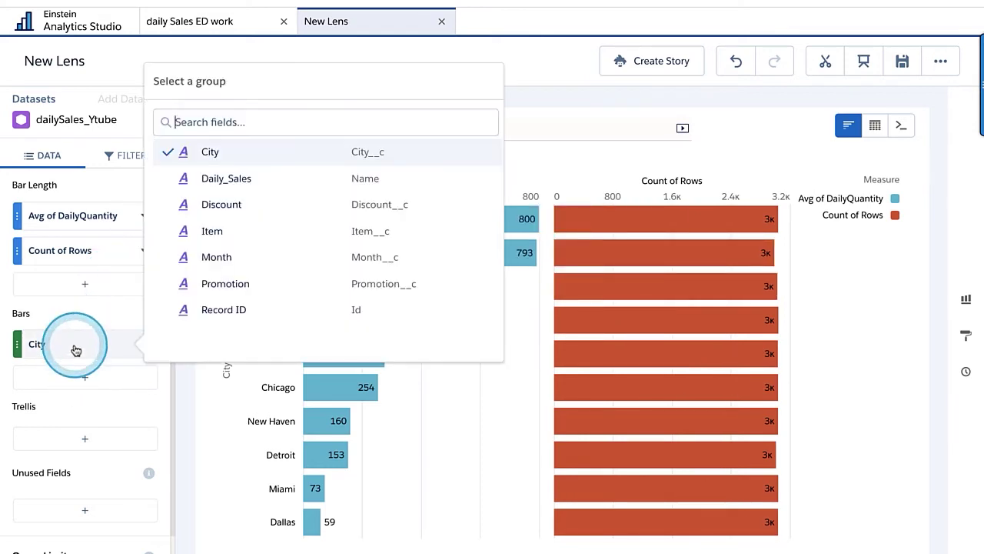
pyautogui.click(222, 286)
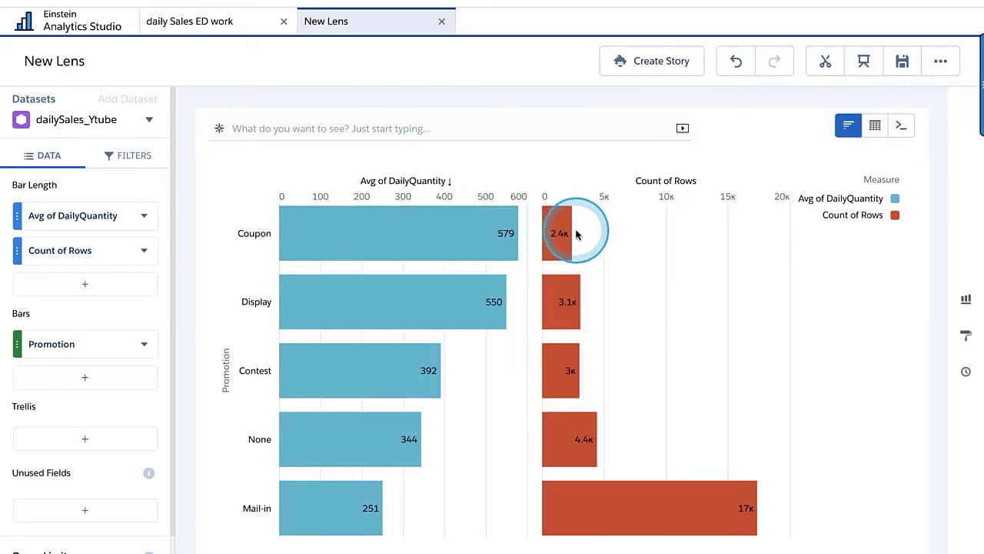
pyautogui.moveTo(676, 519)
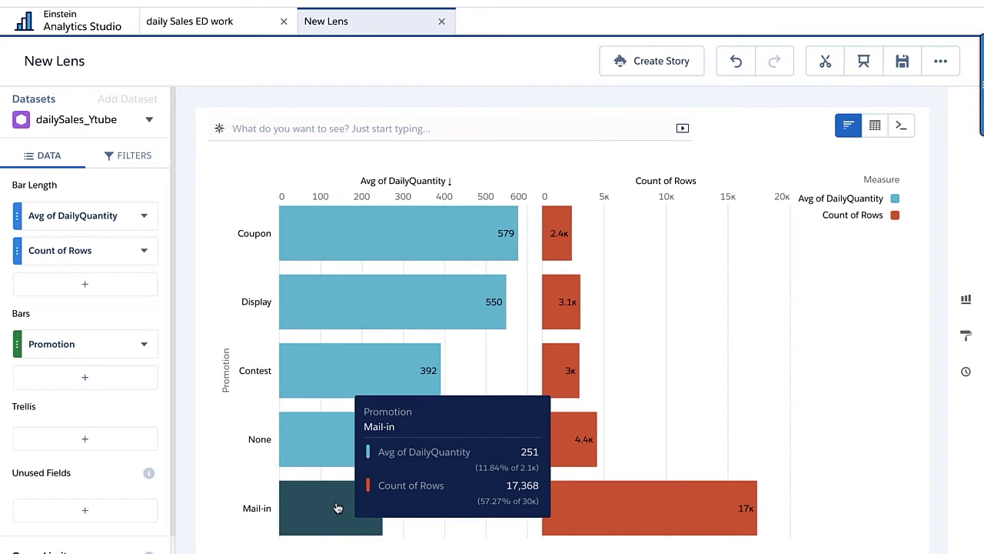
pyautogui.moveTo(358, 504); pyautogui.dragTo(419, 509)
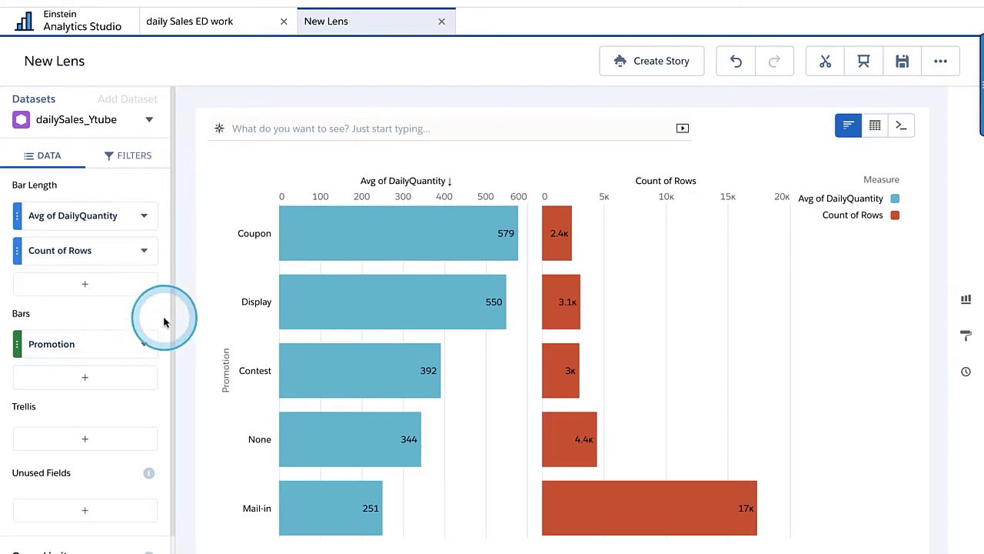
pyautogui.click(85, 348)
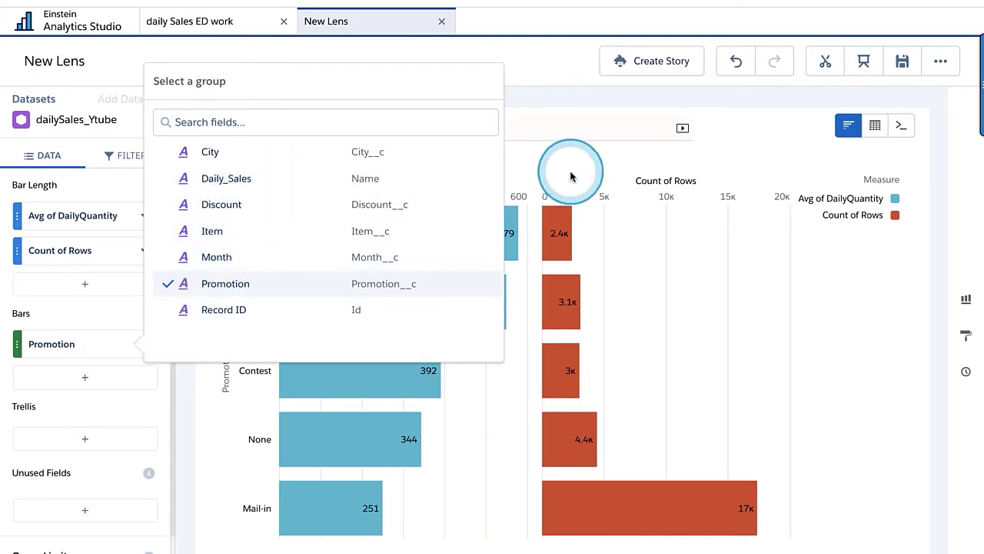
pyautogui.click(600, 158)
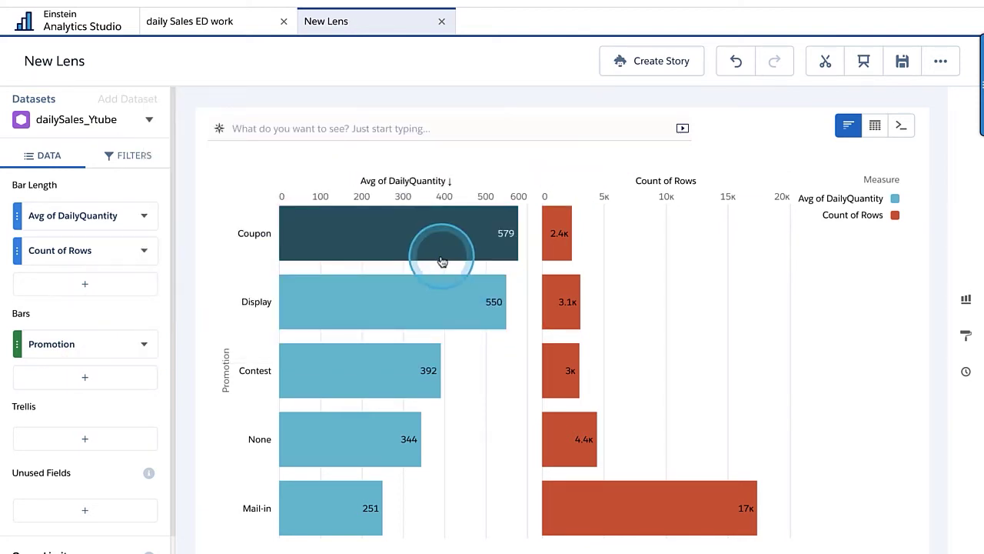
pyautogui.moveTo(424, 251)
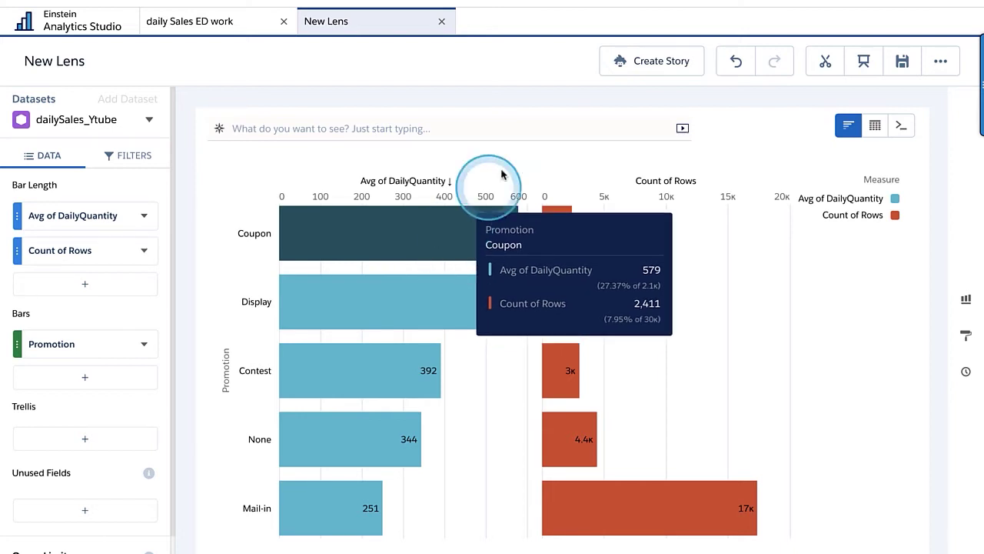
# Start a story that maximizes DailyQuantity, expects whole numbers greater than or equal to 0, and is named dailySales_Ytube_story.
pyautogui.click(650, 65)
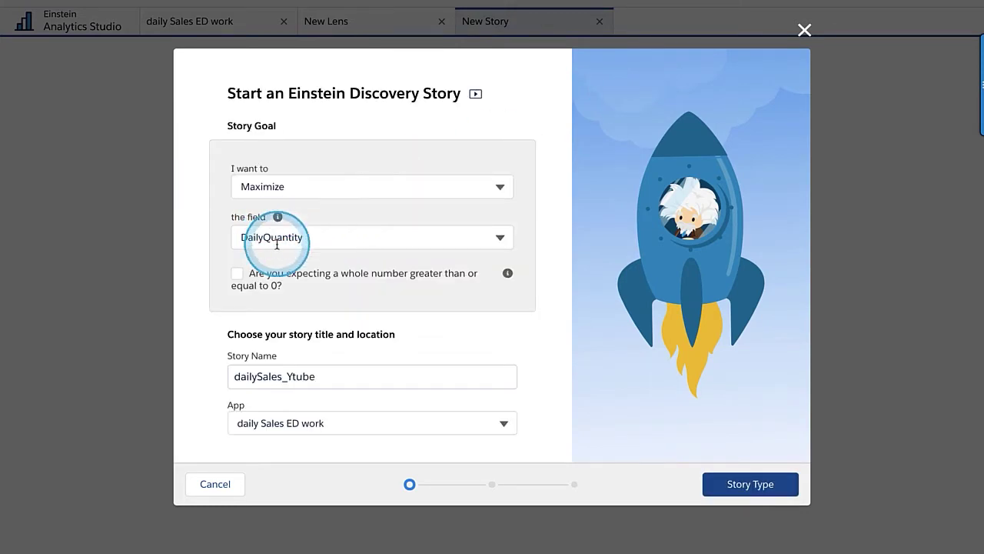
pyautogui.click(238, 274)
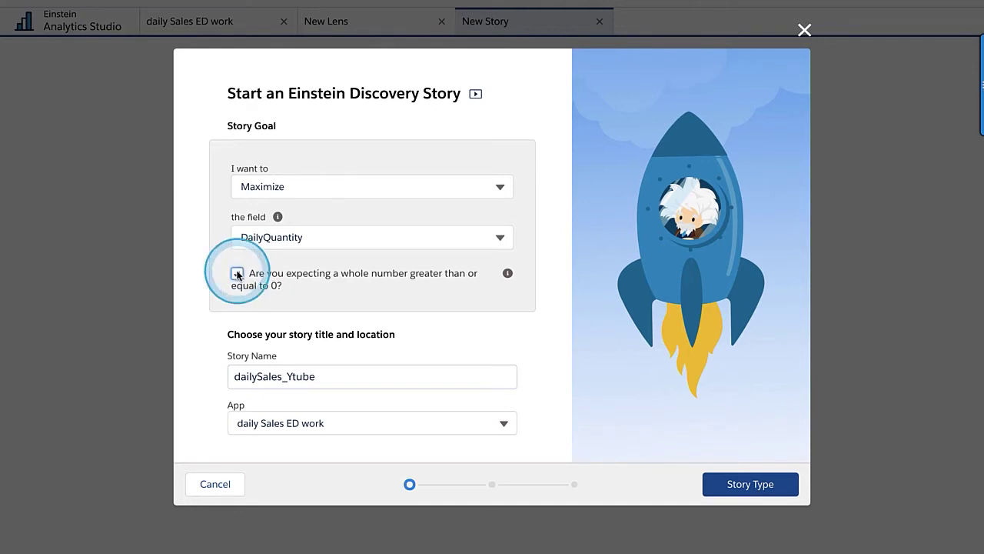
pyautogui.click(238, 274)
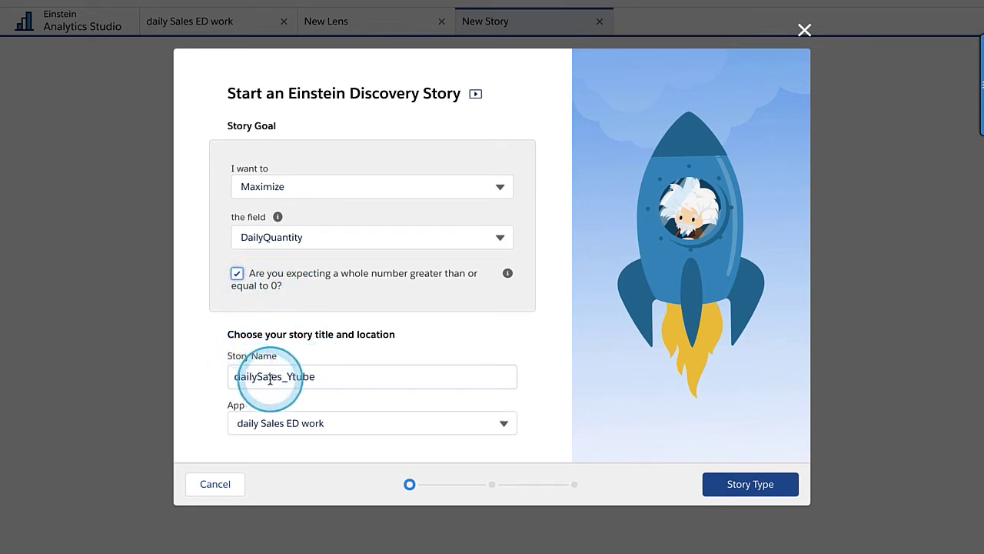
pyautogui.click(318, 376)
pyautogui.write('_story')
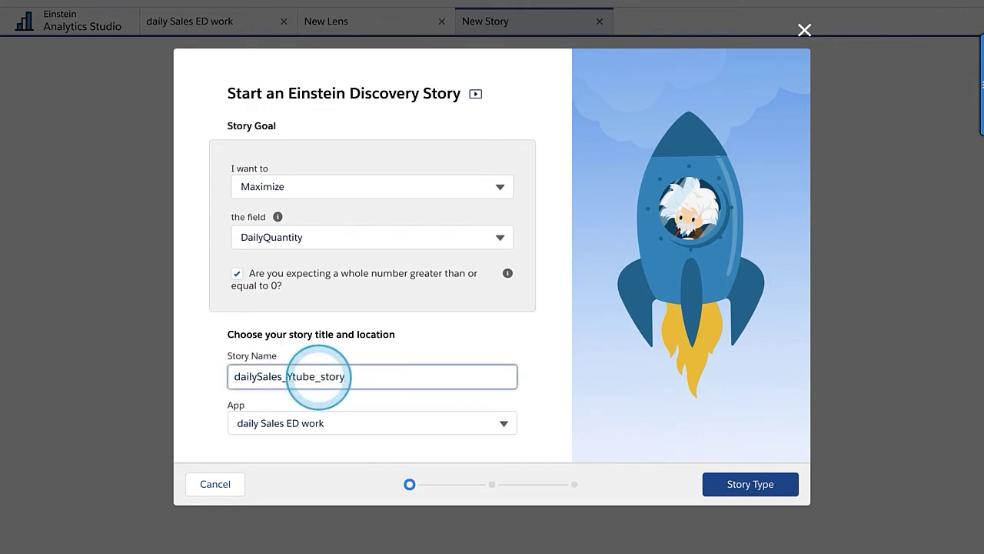
pyautogui.click(757, 486)
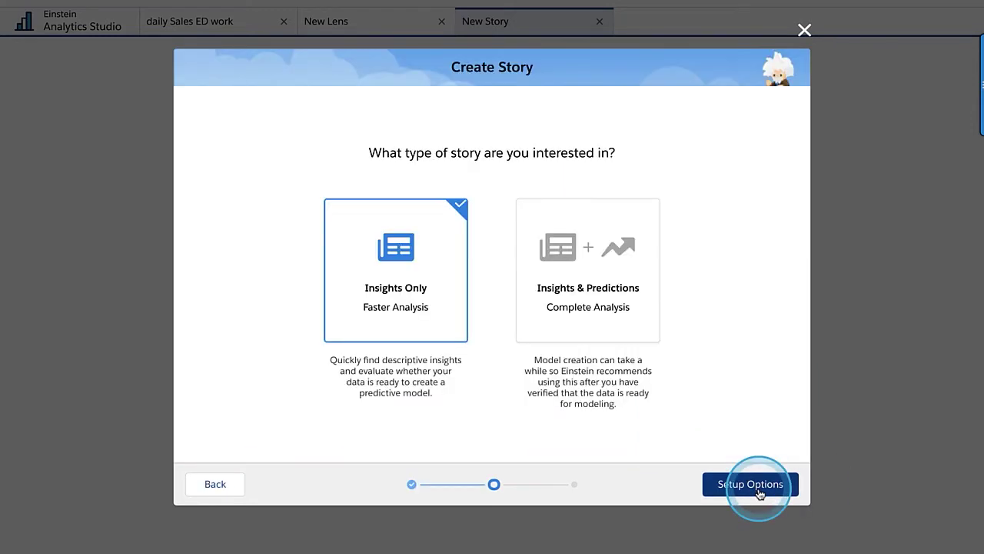
# Choose the Insights & Predictions story type with automated field selection.
pyautogui.click(399, 313)
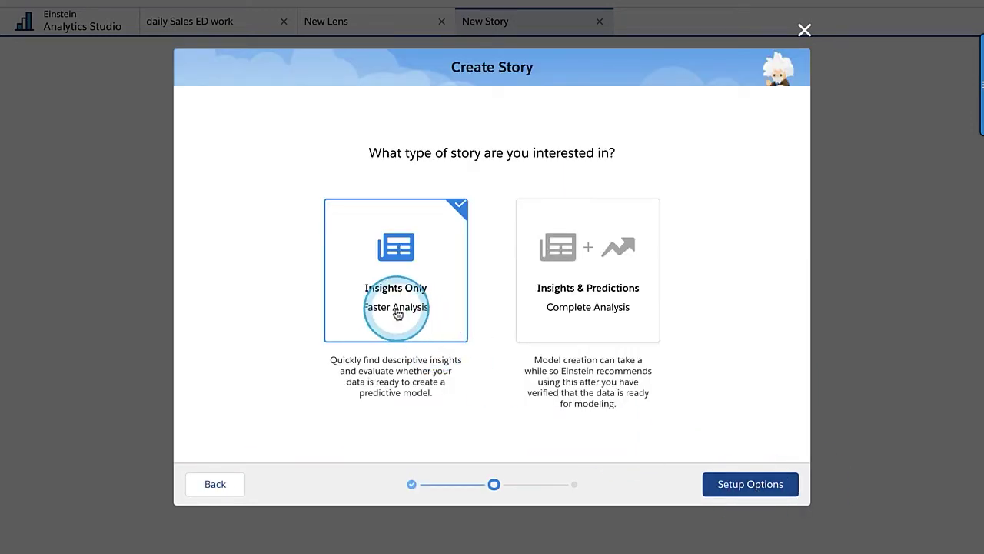
pyautogui.click(409, 273)
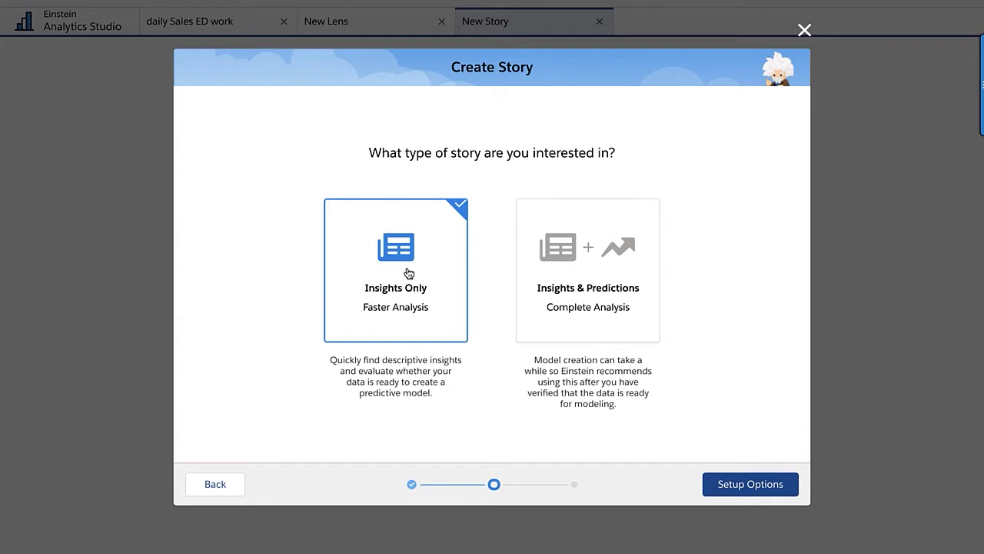
pyautogui.click(387, 276)
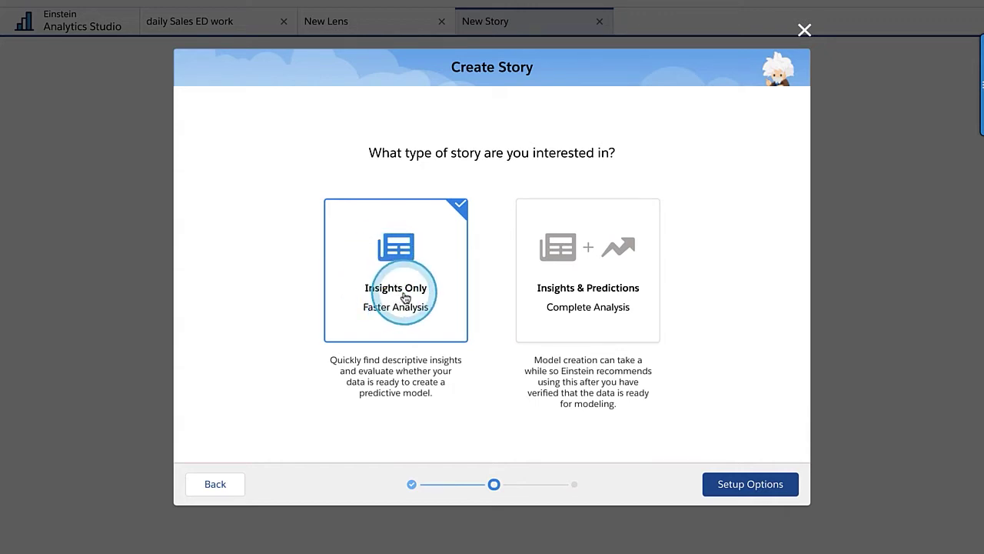
pyautogui.click(588, 294)
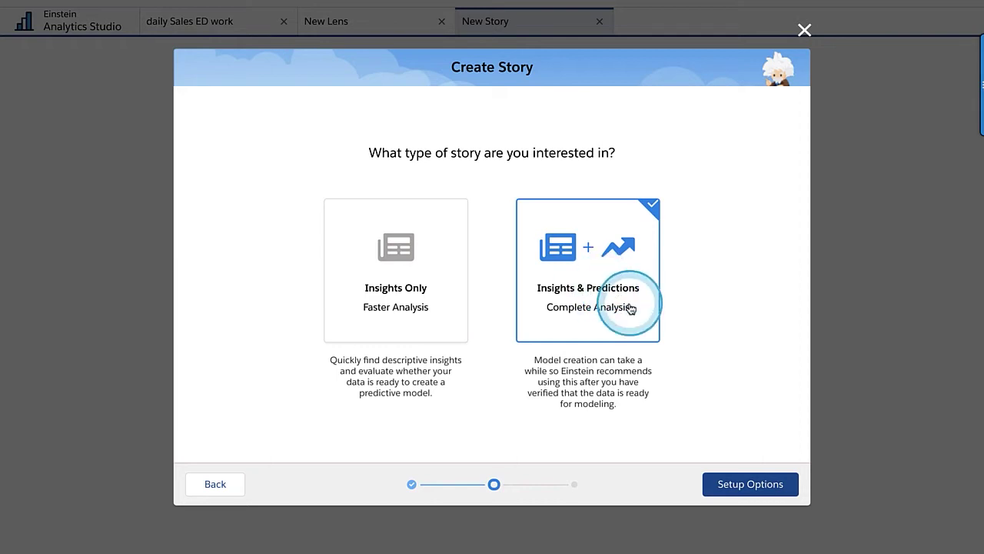
pyautogui.click(761, 487)
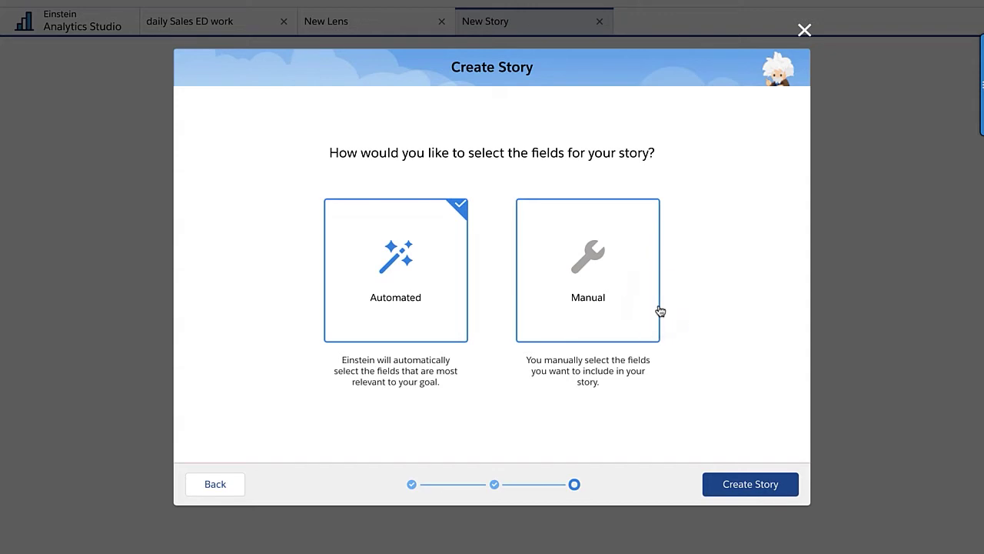
pyautogui.click(383, 301)
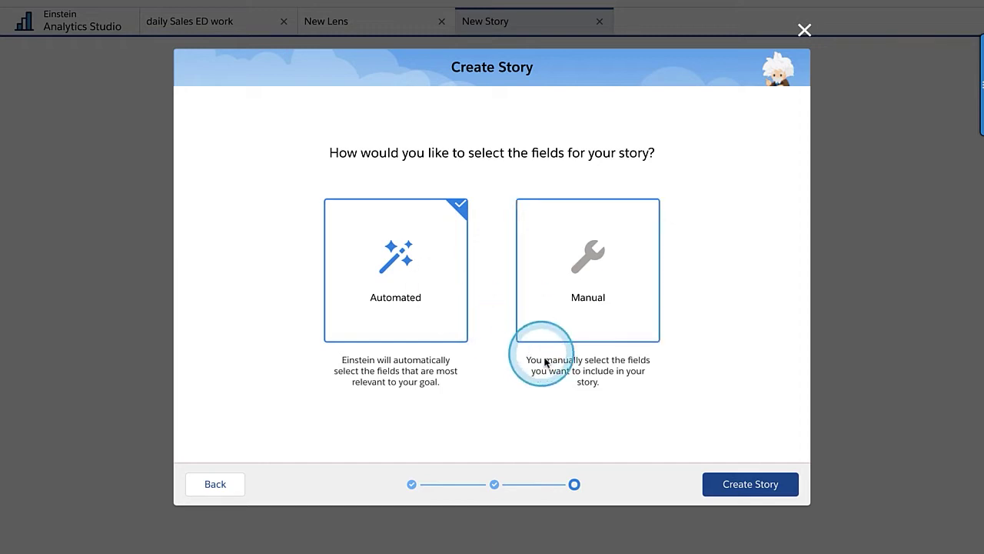
# Create the story, open its settings and look through the further story actions.
pyautogui.click(762, 487)
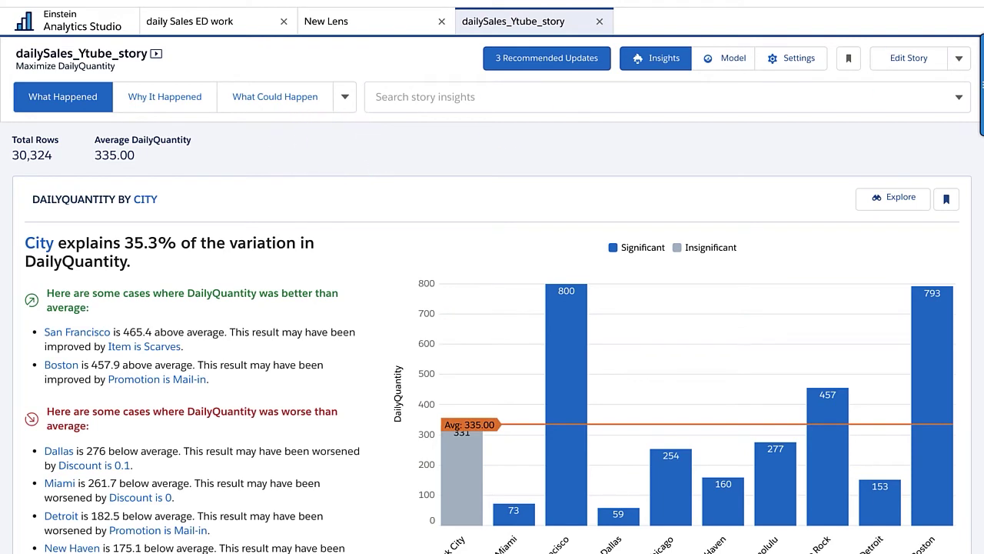
pyautogui.click(798, 63)
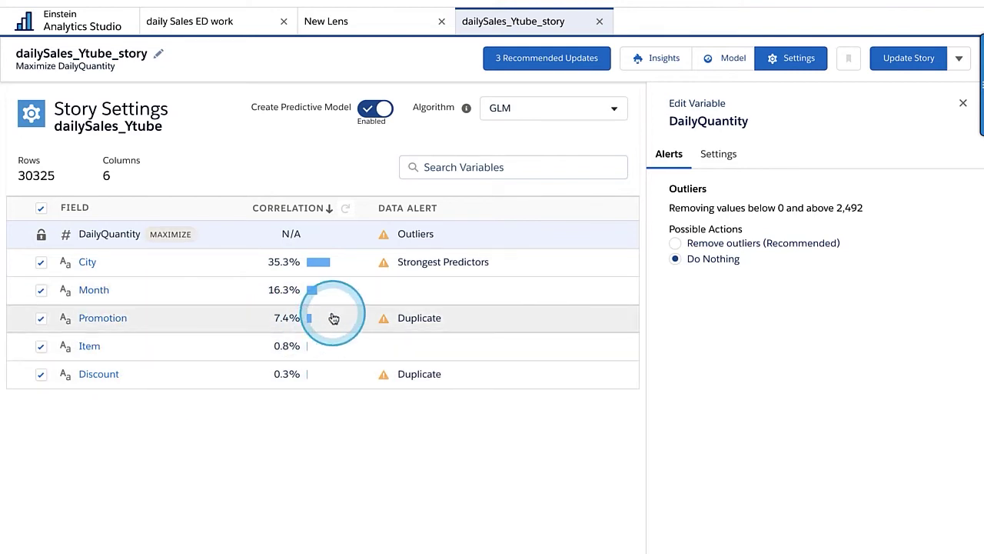
pyautogui.click(958, 58)
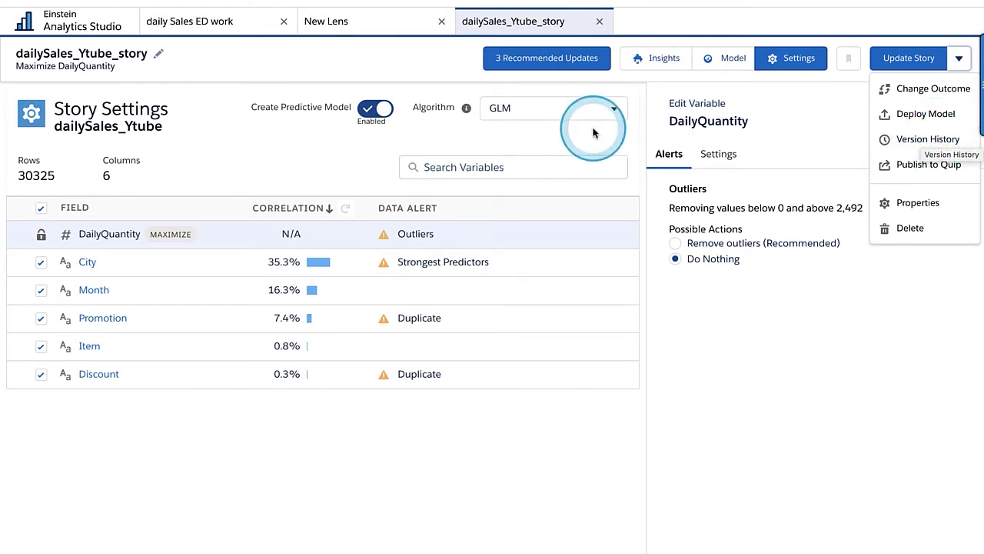
pyautogui.click(429, 136)
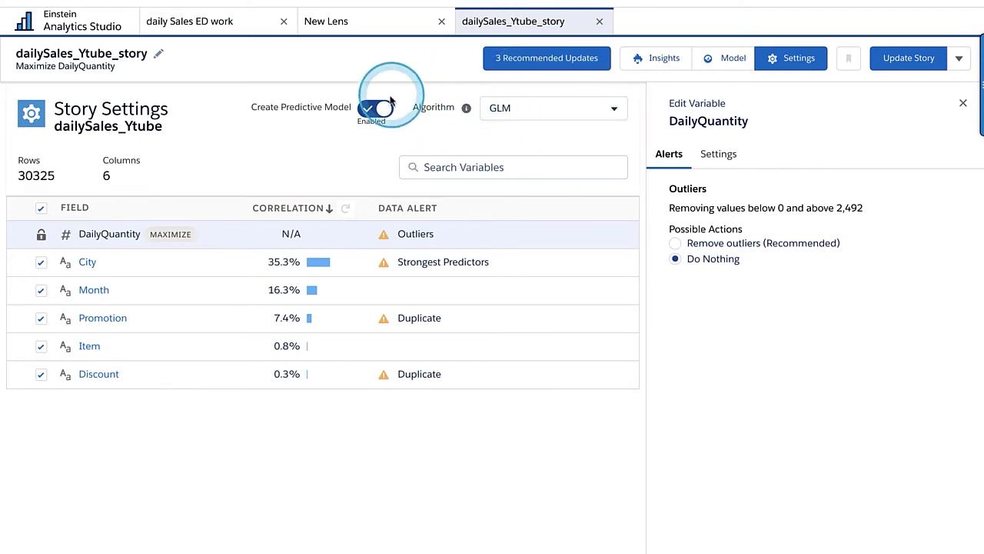
# Check the algorithm choices for the predictive model and the City field's data alert.
pyautogui.moveTo(466, 110)
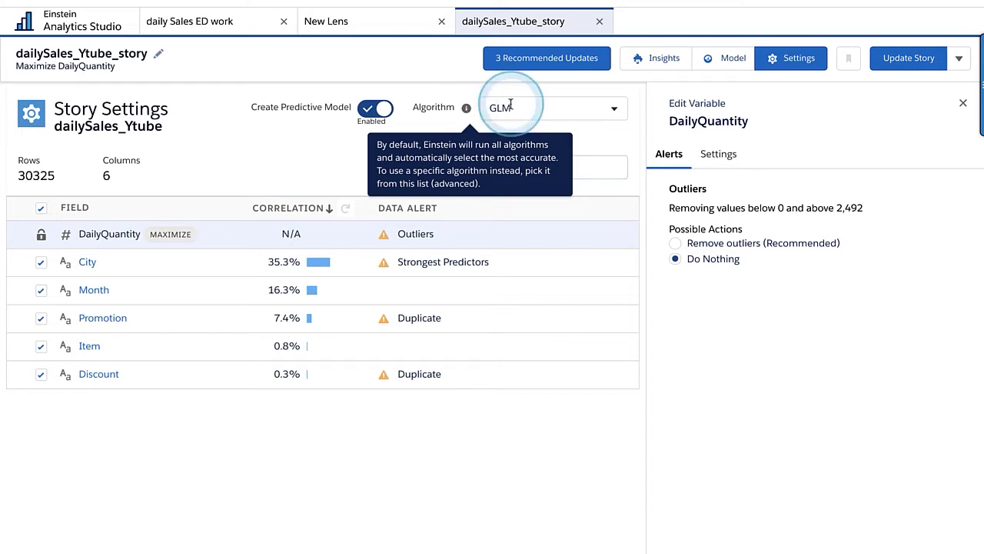
pyautogui.click(610, 110)
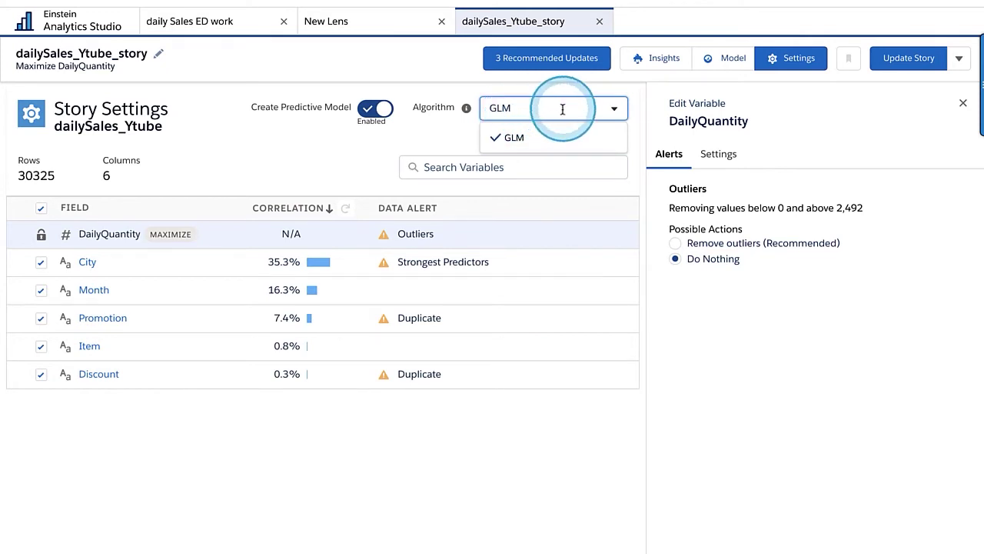
pyautogui.click(450, 119)
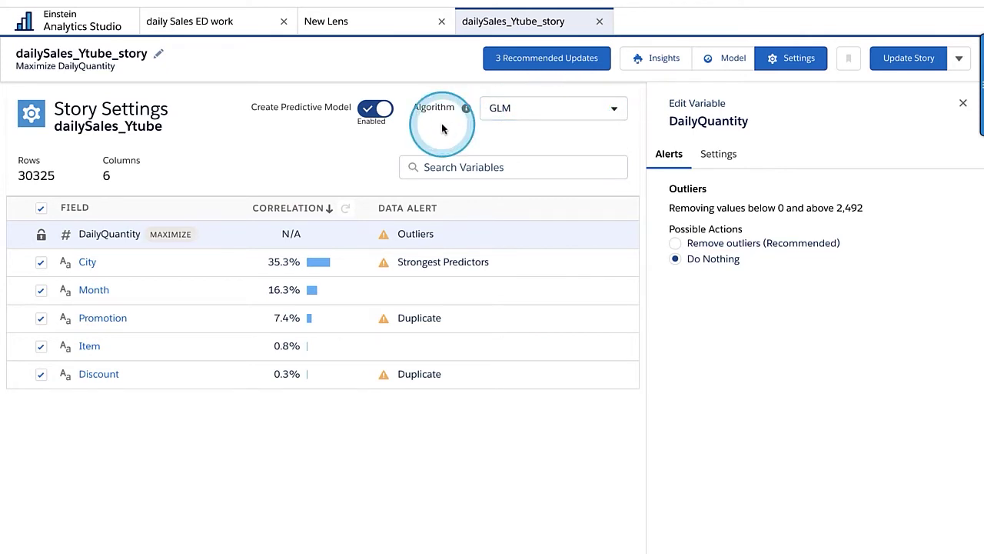
pyautogui.click(538, 110)
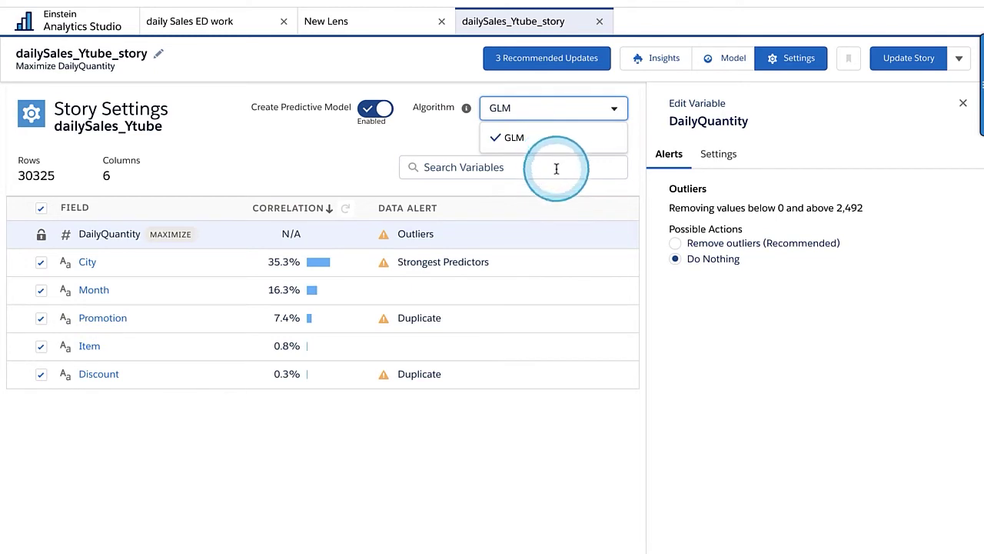
pyautogui.click(523, 136)
pyautogui.click(449, 136)
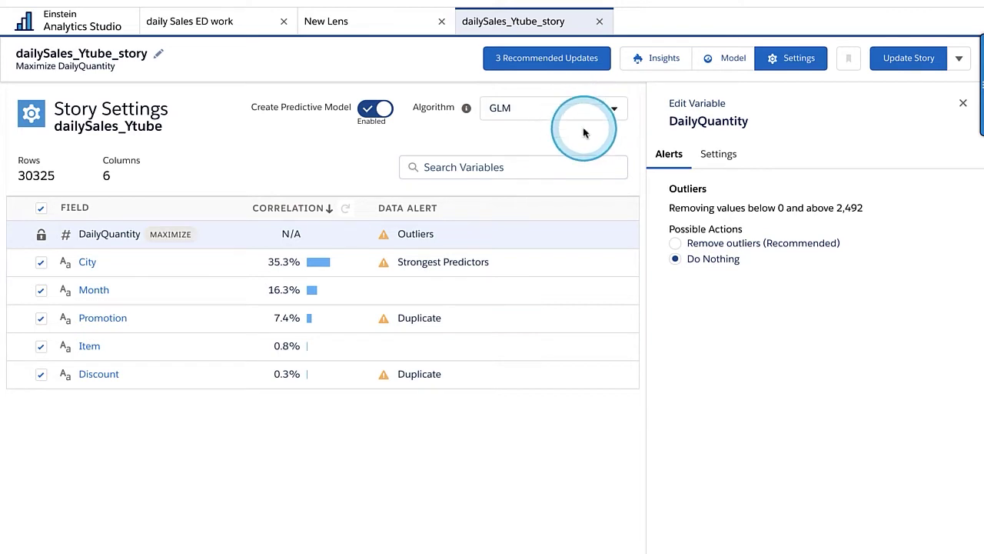
pyautogui.click(418, 264)
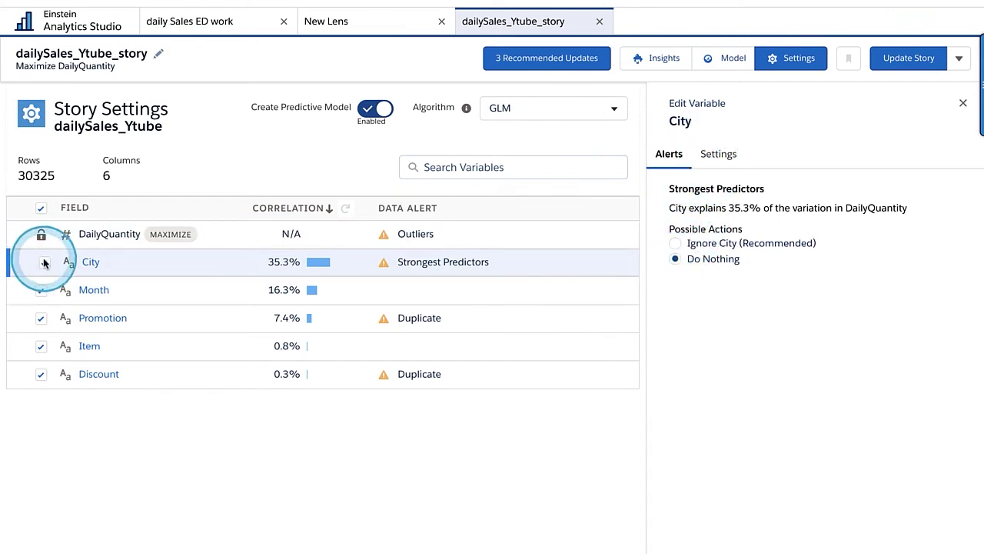
# Examine the model's data validation and its performance metrics in the Advanced Overview.
pyautogui.click(730, 62)
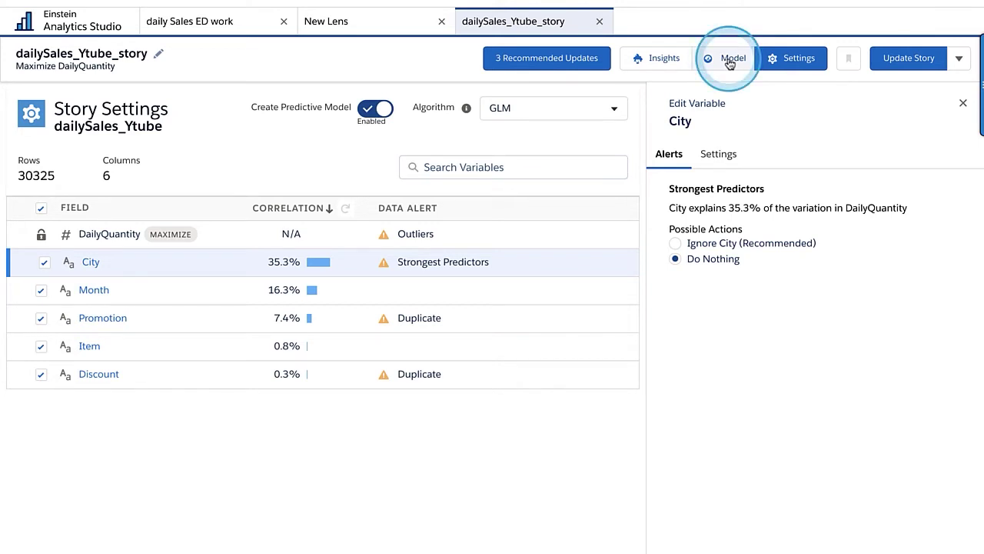
pyautogui.click(729, 61)
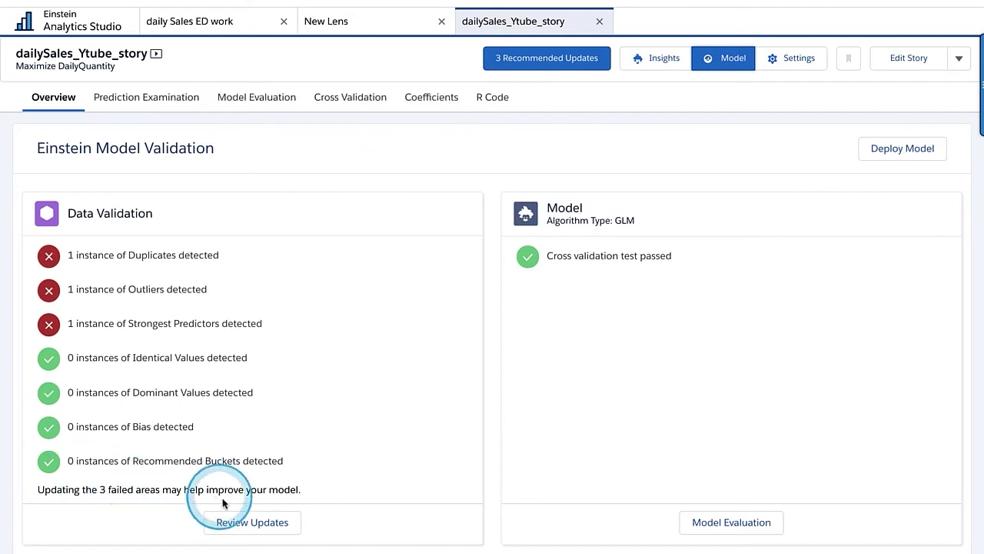
pyautogui.scroll(-1, 219, 469)
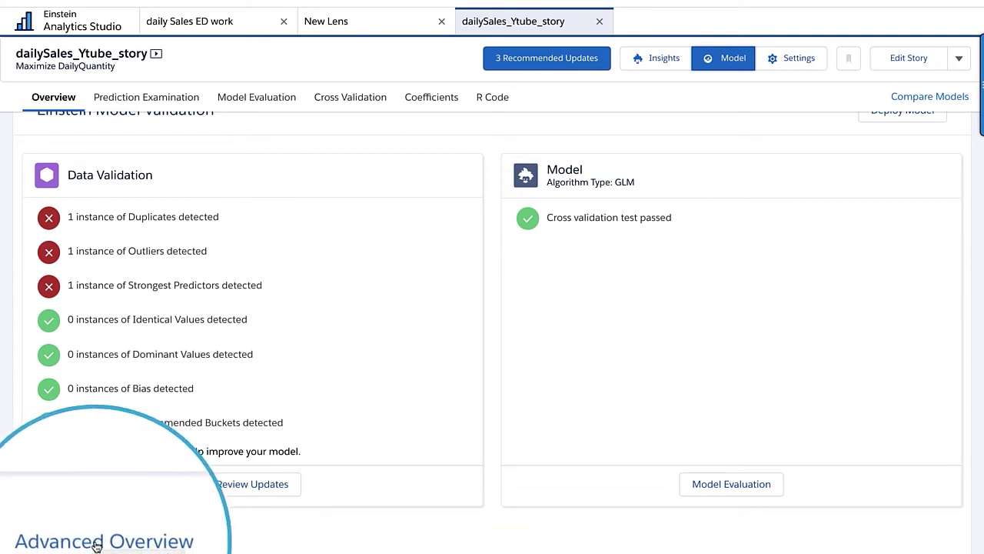
pyautogui.click(97, 541)
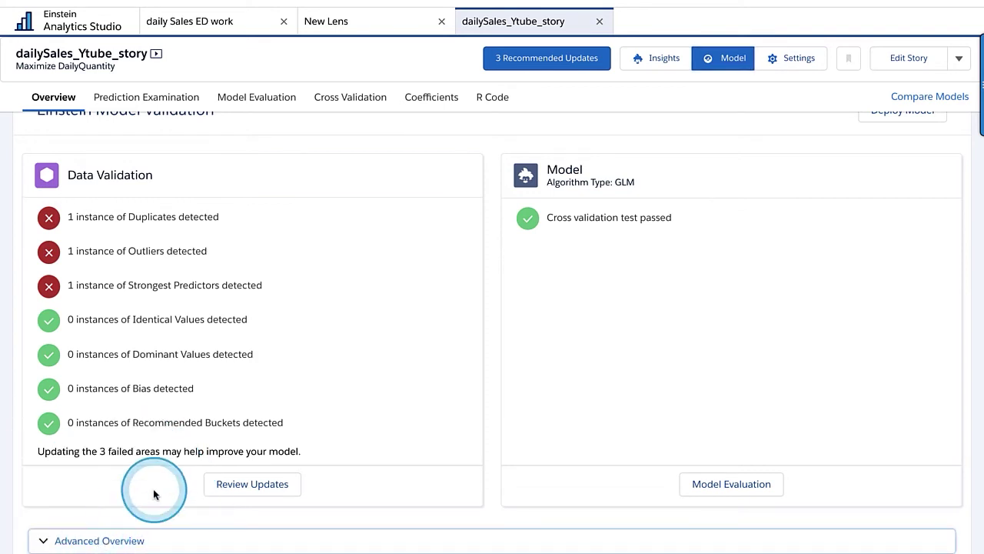
pyautogui.scroll(-4, 153, 488)
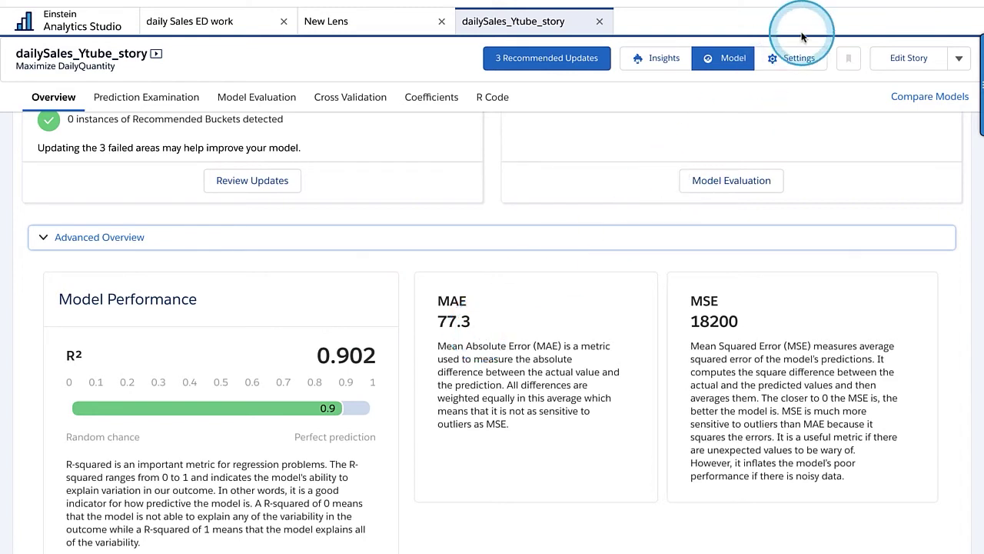
# Exclude the City field in the story settings and update the story.
pyautogui.click(792, 57)
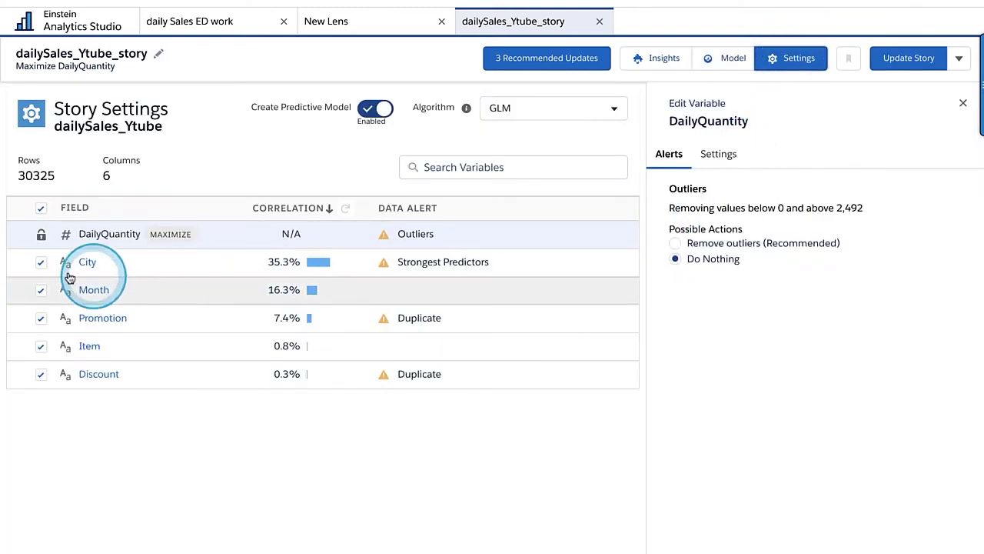
pyautogui.click(40, 262)
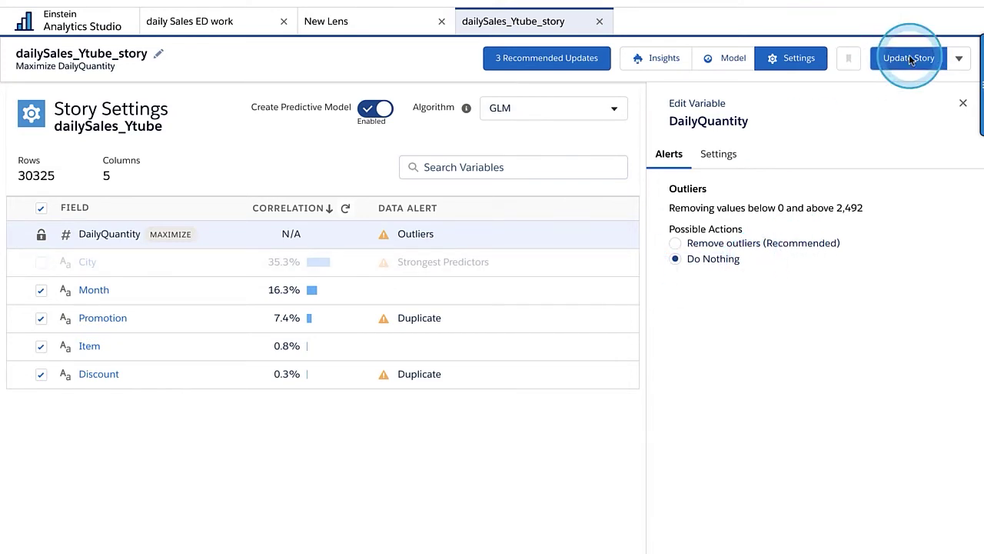
pyautogui.click(909, 58)
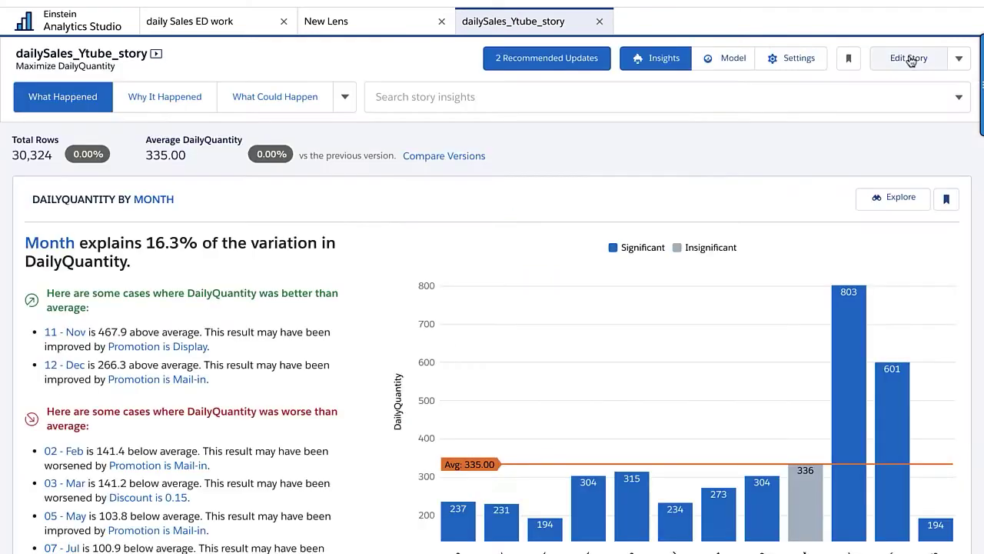
pyautogui.click(795, 190)
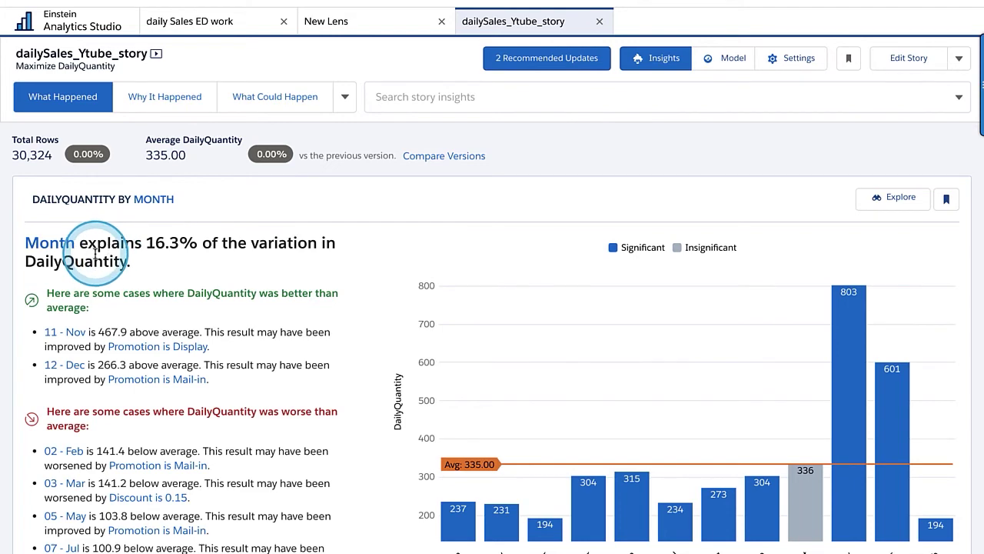
# Examine the updated model's validation results and advanced performance metrics without City.
pyautogui.click(733, 62)
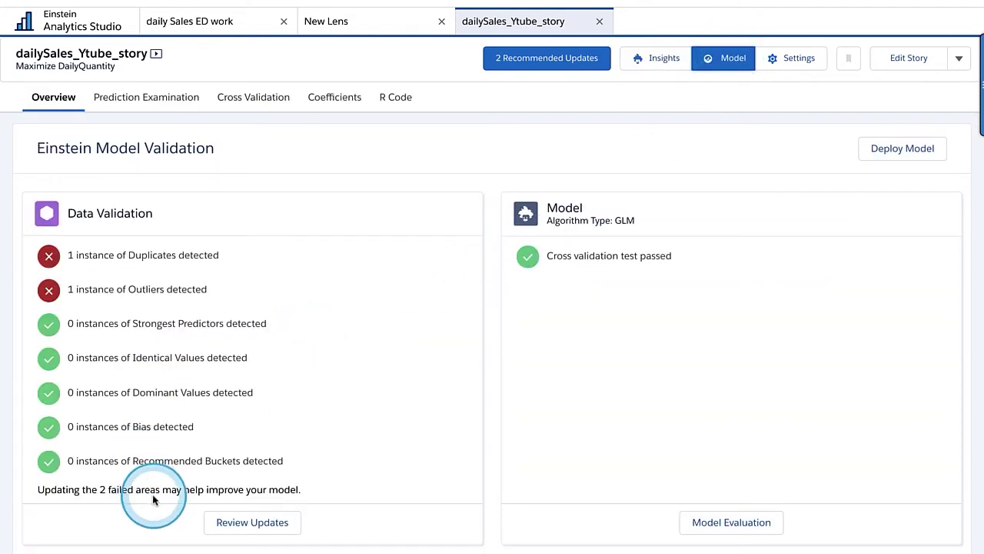
pyautogui.scroll(-1, 158, 497)
pyautogui.click(100, 540)
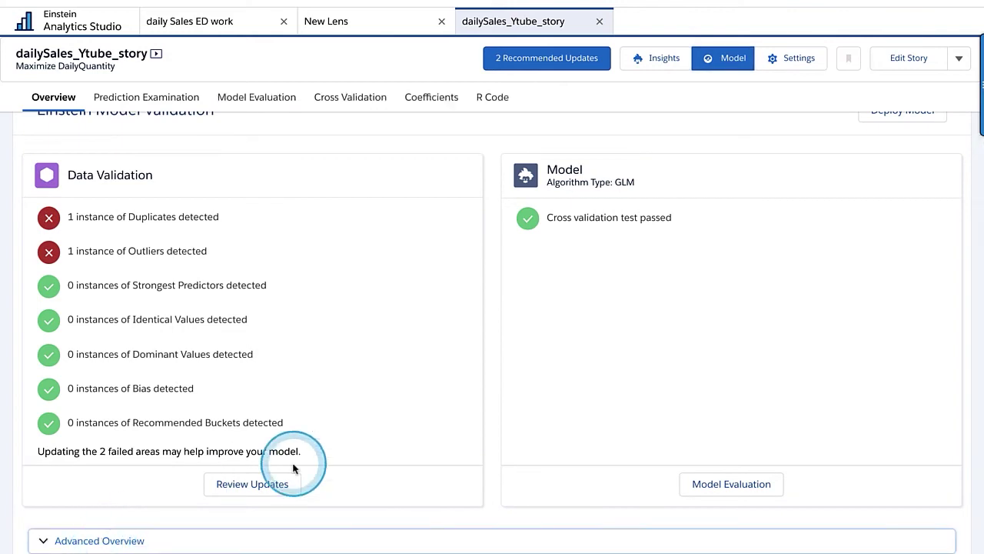
pyautogui.scroll(-4, 318, 454)
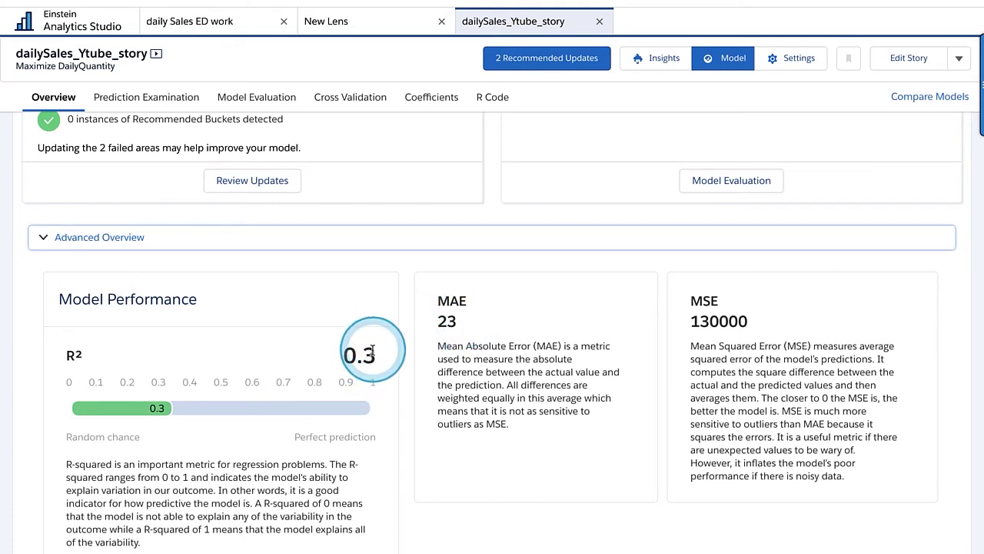
pyautogui.scroll(5, 447, 255)
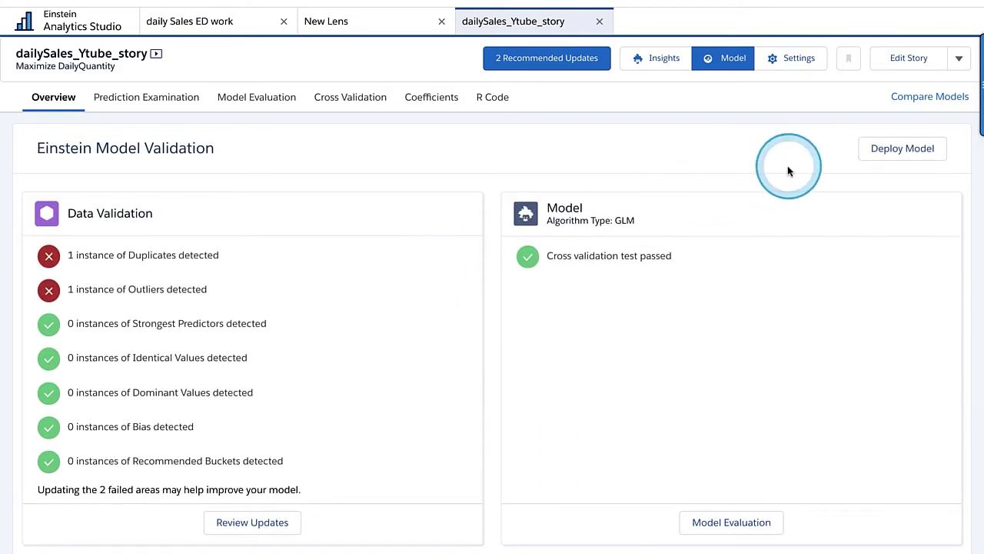
# Compare the metrics of the two dailySales_Ytube_story models and close the comparison.
pyautogui.moveTo(932, 78)
pyautogui.mouseDown()
pyautogui.moveTo(846, 104)
pyautogui.moveTo(980, 130)
pyautogui.mouseUp()
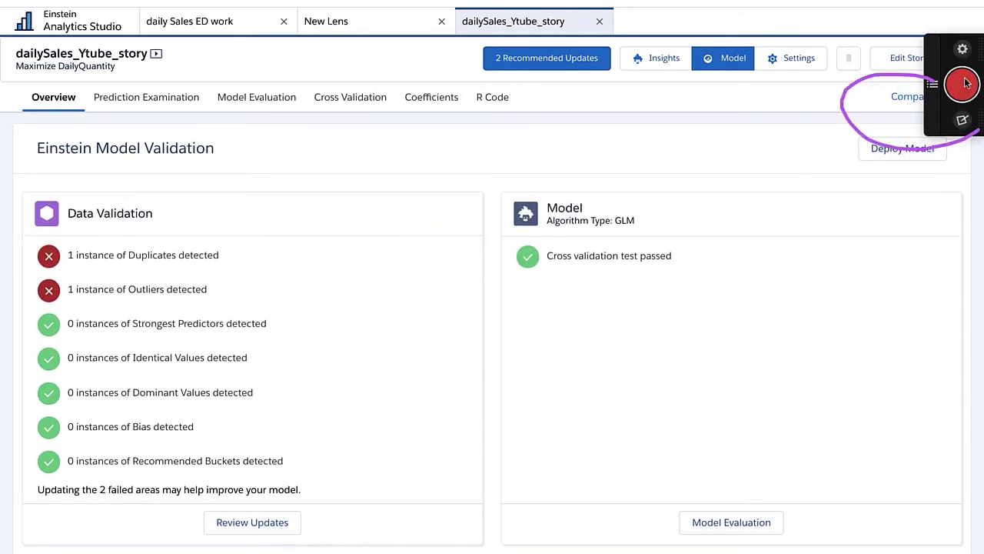
pyautogui.click(893, 100)
pyautogui.click(230, 208)
pyautogui.click(230, 226)
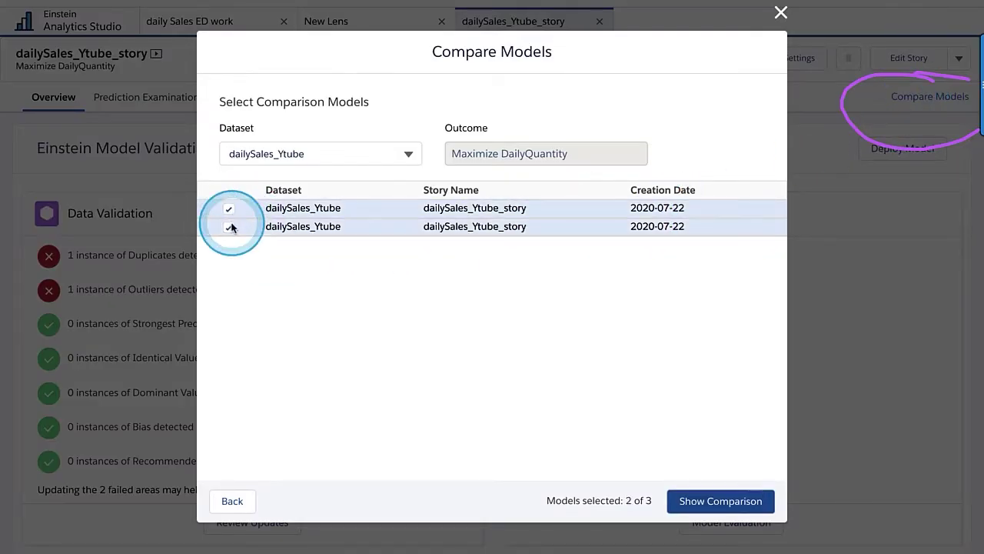
pyautogui.click(714, 500)
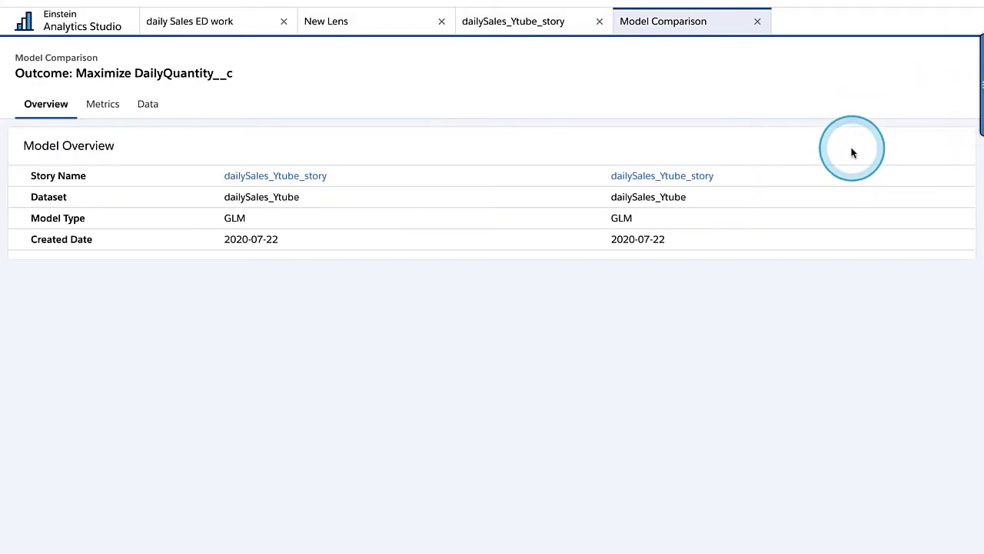
pyautogui.click(106, 103)
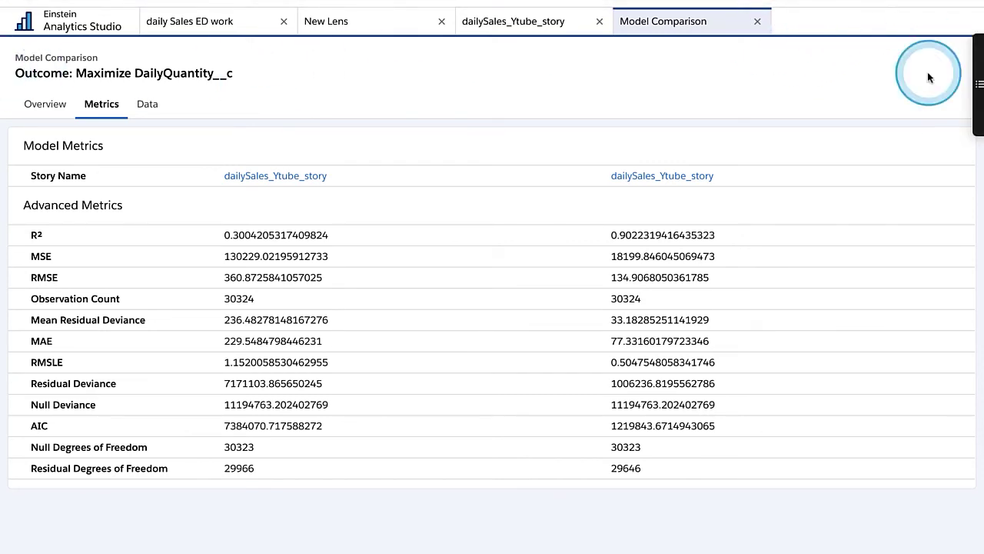
pyautogui.click(757, 21)
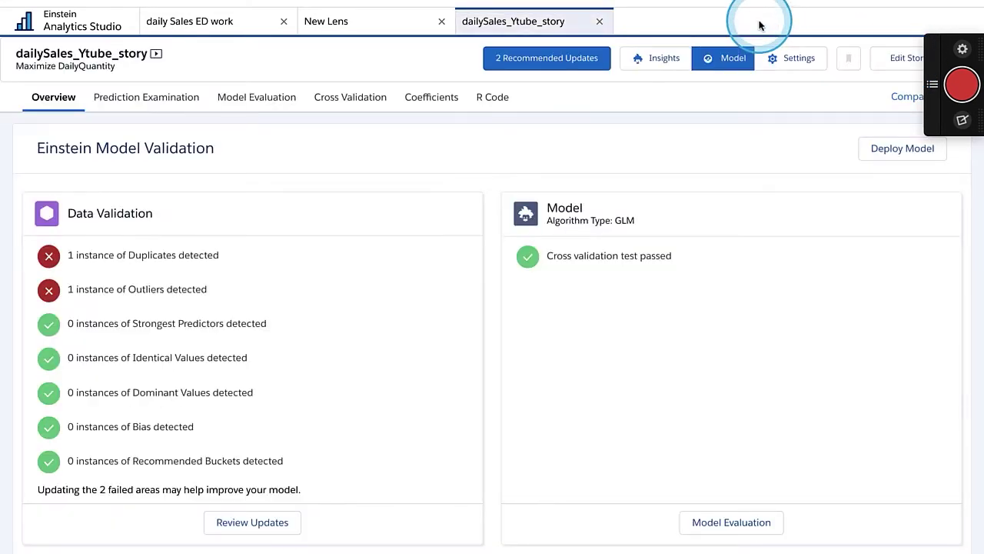
# Revisit the story insights, return to the story settings, and exclude the Promotion field before including it again.
pyautogui.click(663, 58)
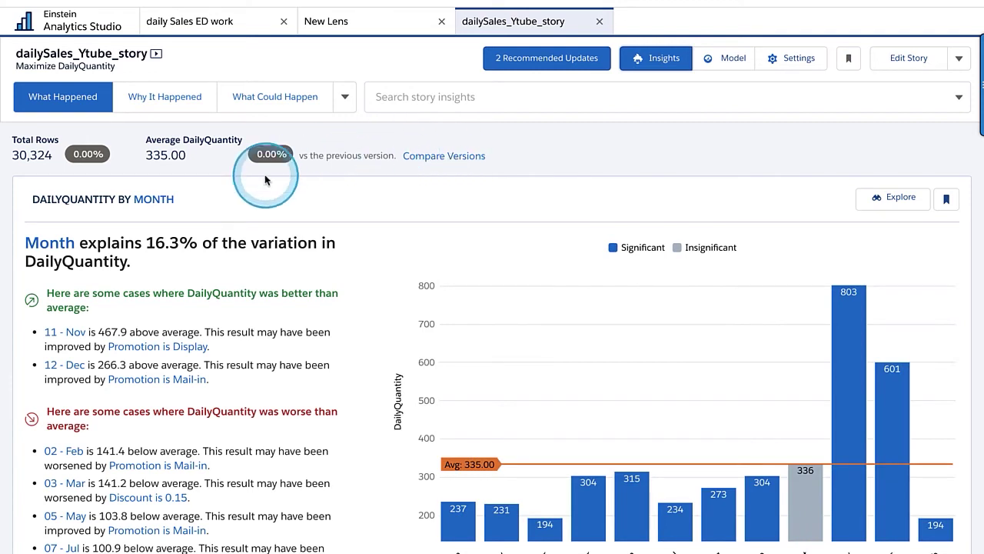
pyautogui.click(794, 60)
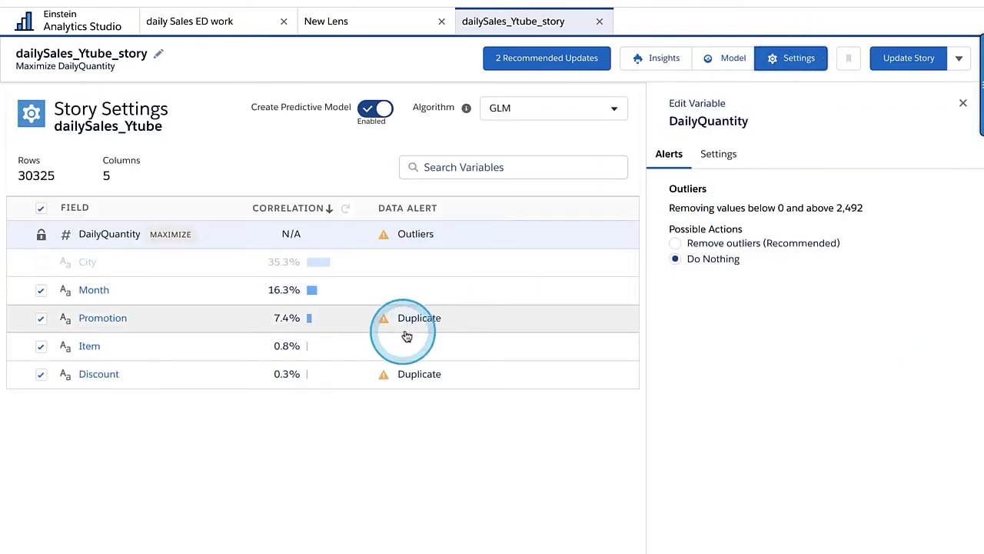
pyautogui.click(40, 318)
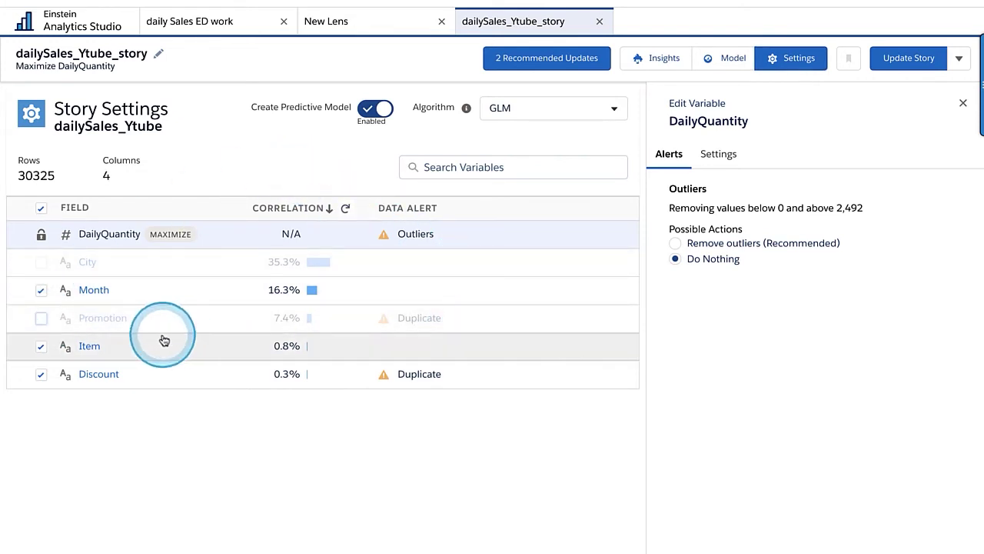
pyautogui.click(41, 318)
# Exclude the value None from the Promotion variable in its variable settings.
pyautogui.click(459, 319)
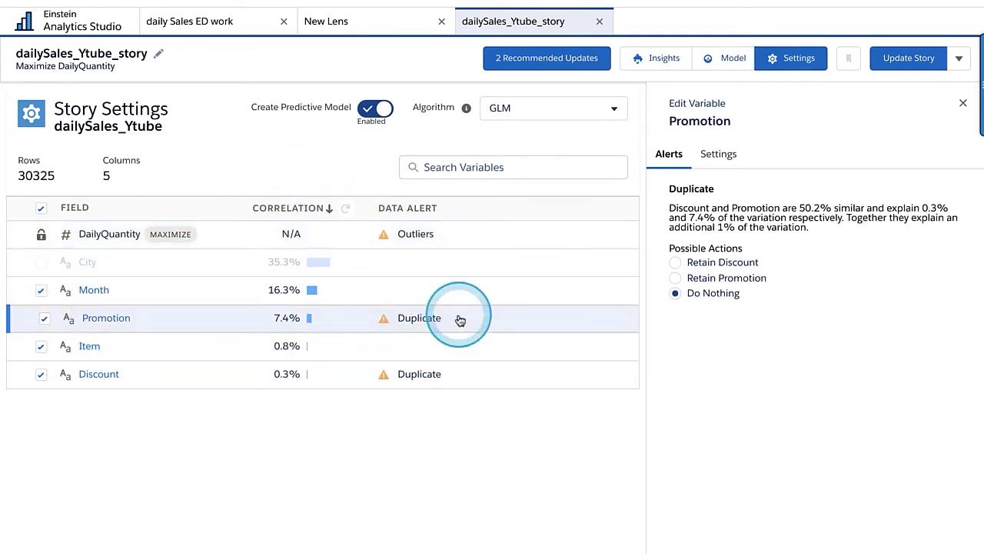
pyautogui.click(714, 155)
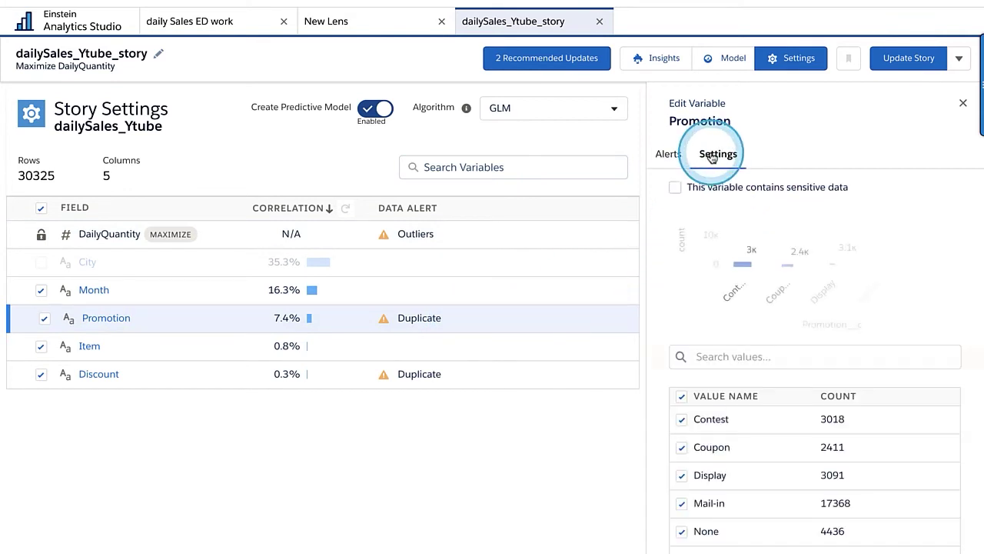
pyautogui.scroll(-1, 708, 461)
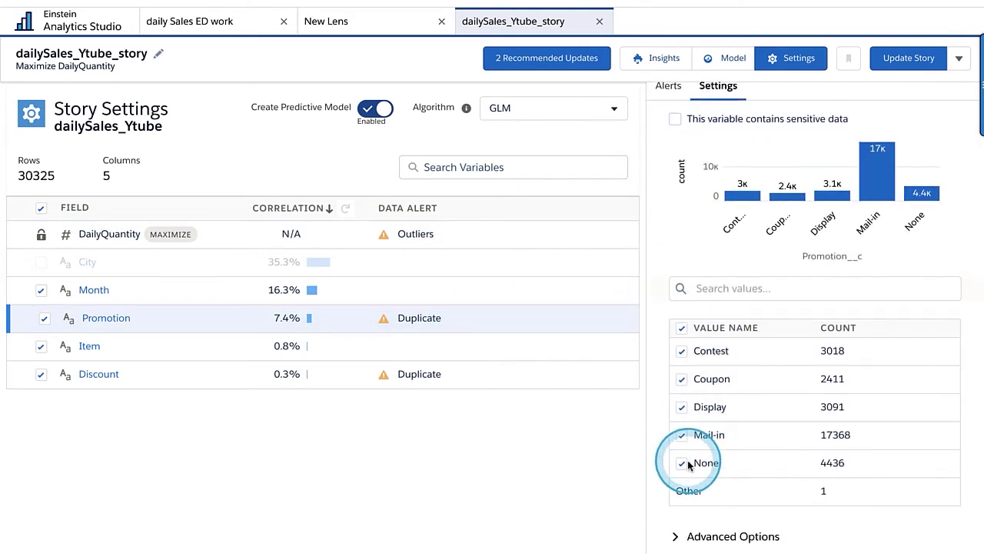
pyautogui.click(683, 463)
pyautogui.click(737, 425)
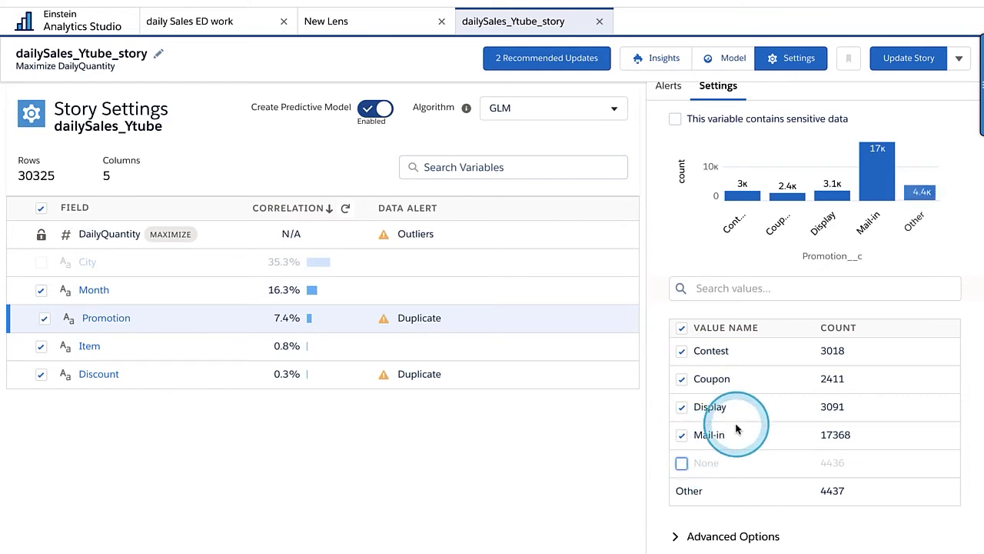
# Update the story with the revised Promotion settings and compare Version 3 with Version 2 of the story.
pyautogui.click(904, 62)
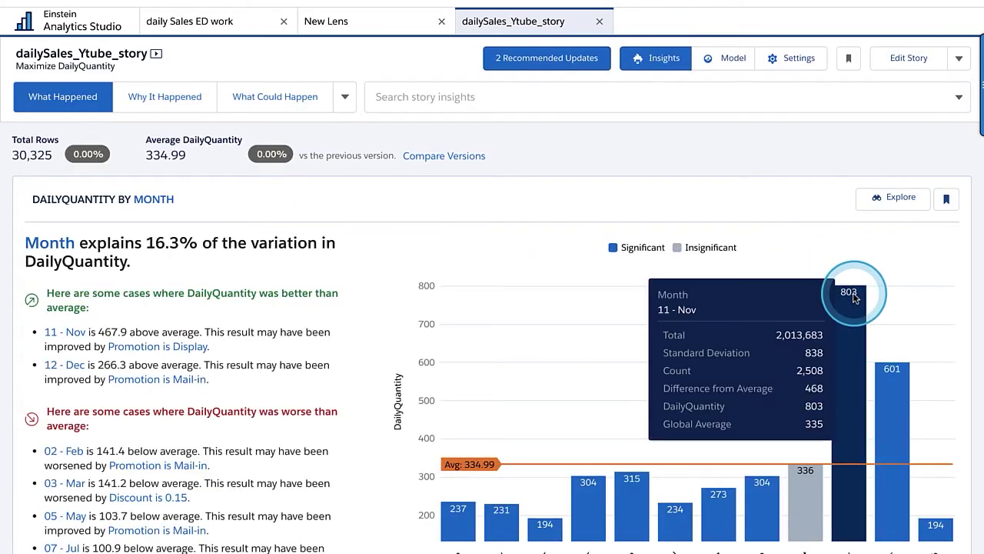
pyautogui.click(420, 158)
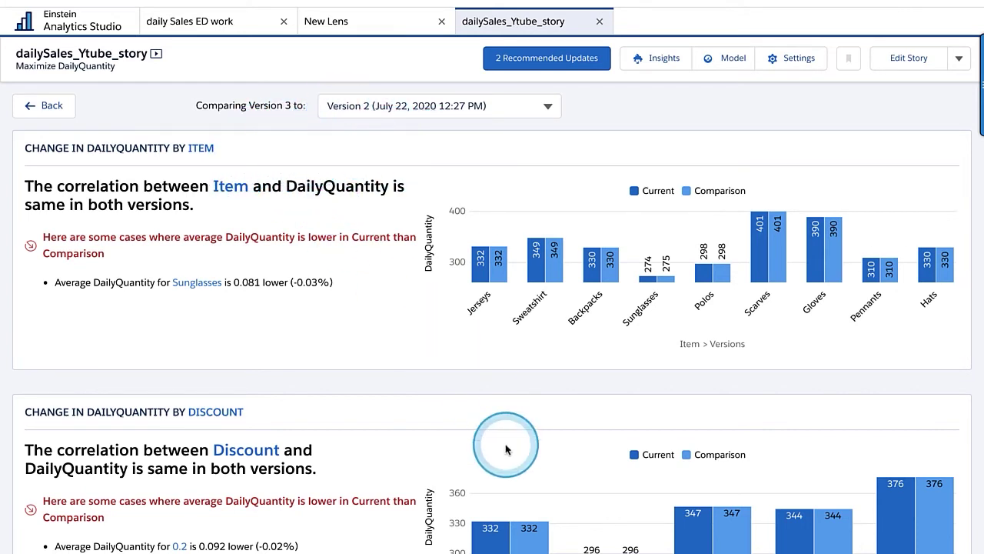
pyautogui.moveTo(479, 290)
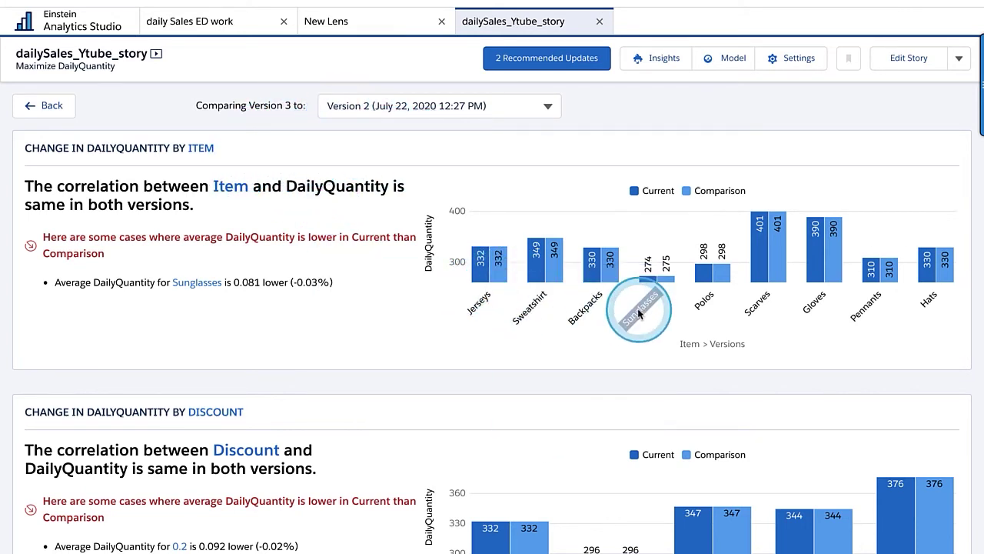
pyautogui.scroll(-2, 474, 383)
pyautogui.scroll(2, 474, 384)
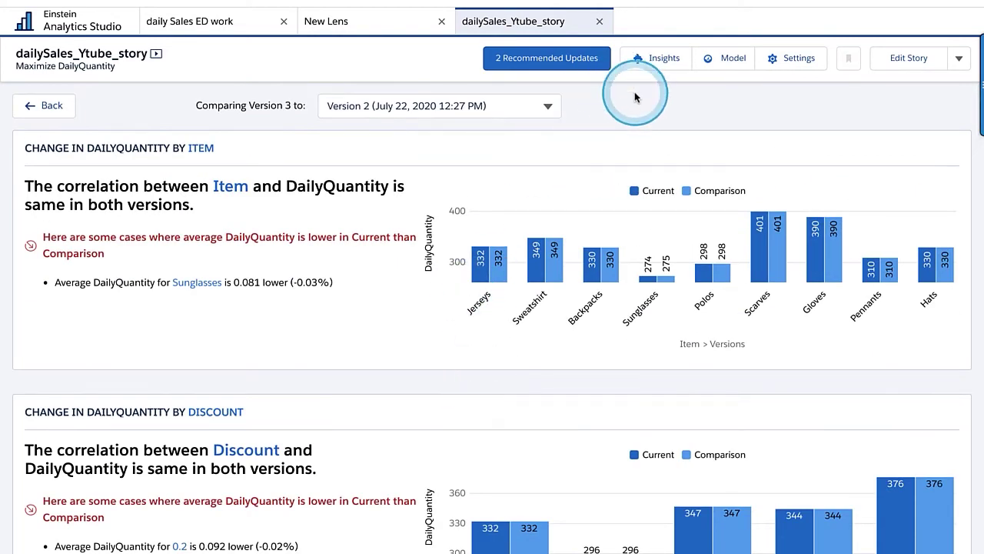
pyautogui.click(46, 105)
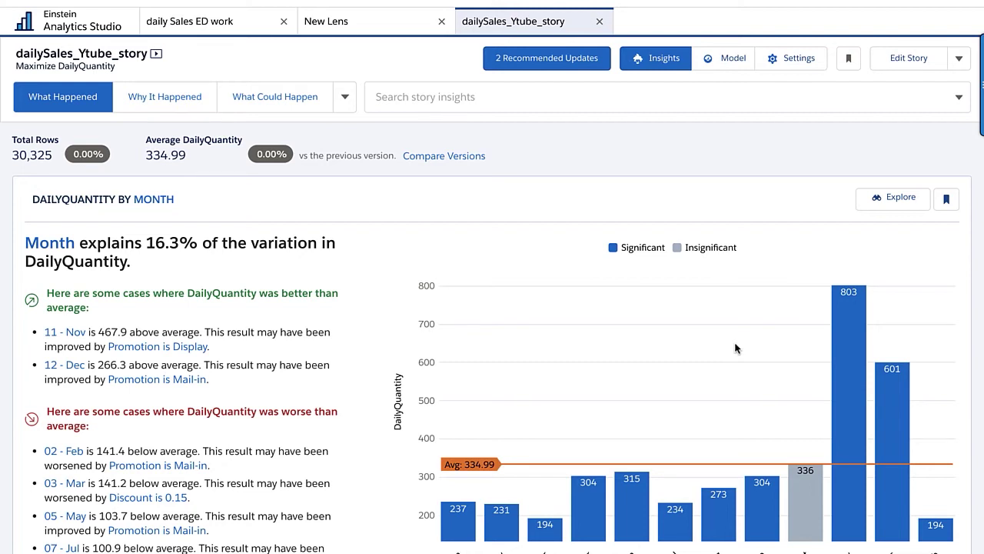
# Return to the story settings, include the value None for the Promotion variable again, and recalculate the field correlations.
pyautogui.moveTo(727, 259)
pyautogui.mouseDown()
pyautogui.moveTo(729, 60)
pyautogui.moveTo(731, 83)
pyautogui.mouseUp()
pyautogui.click(793, 60)
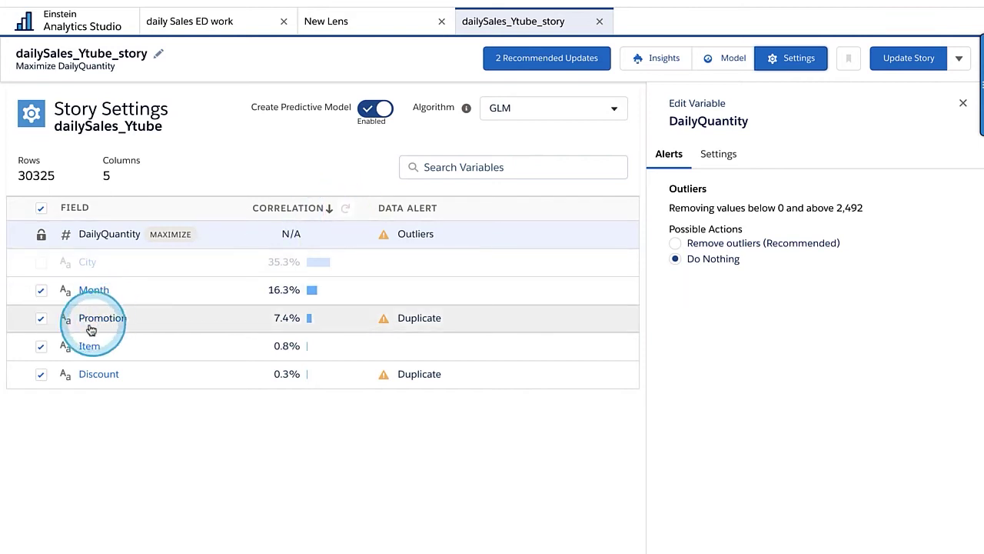
pyautogui.click(41, 317)
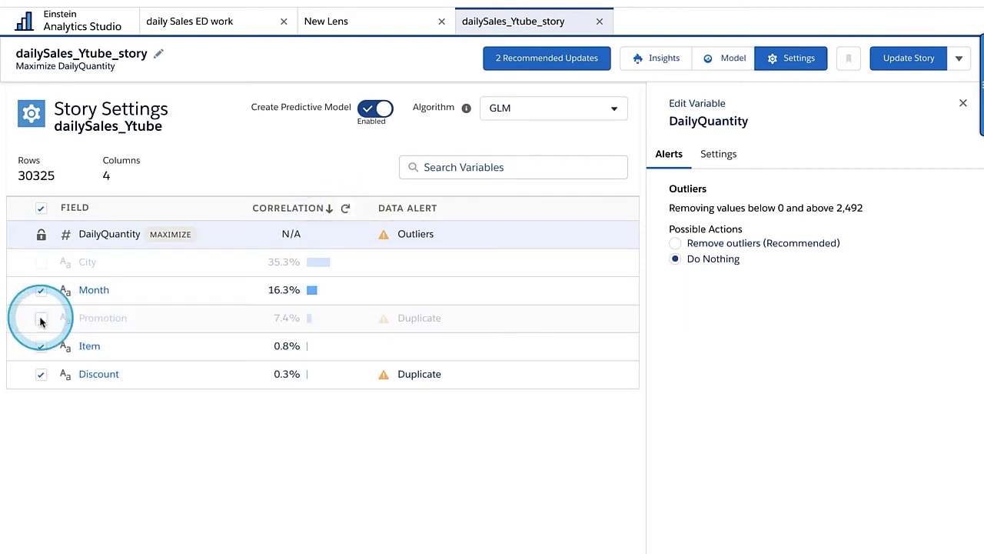
pyautogui.click(105, 320)
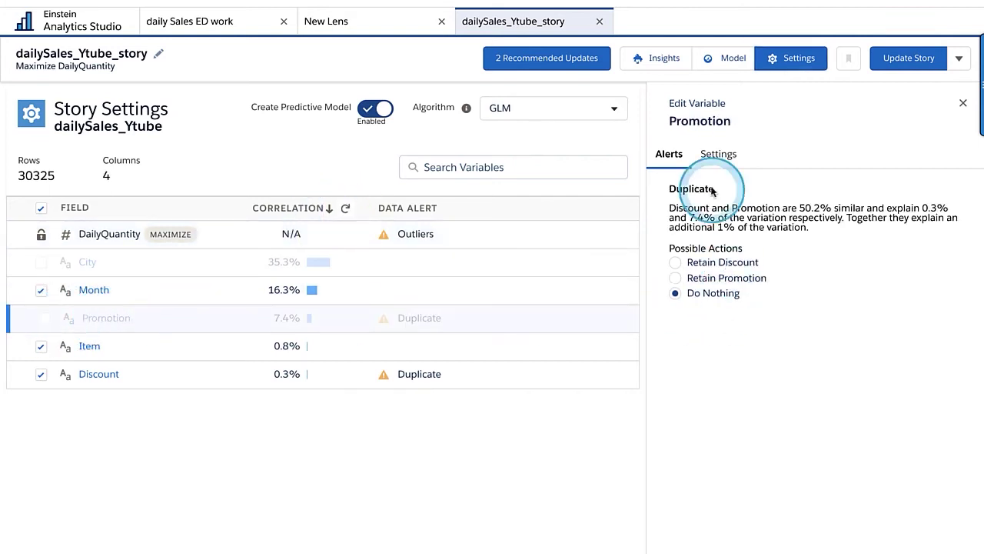
pyautogui.click(715, 156)
pyautogui.scroll(-1, 695, 415)
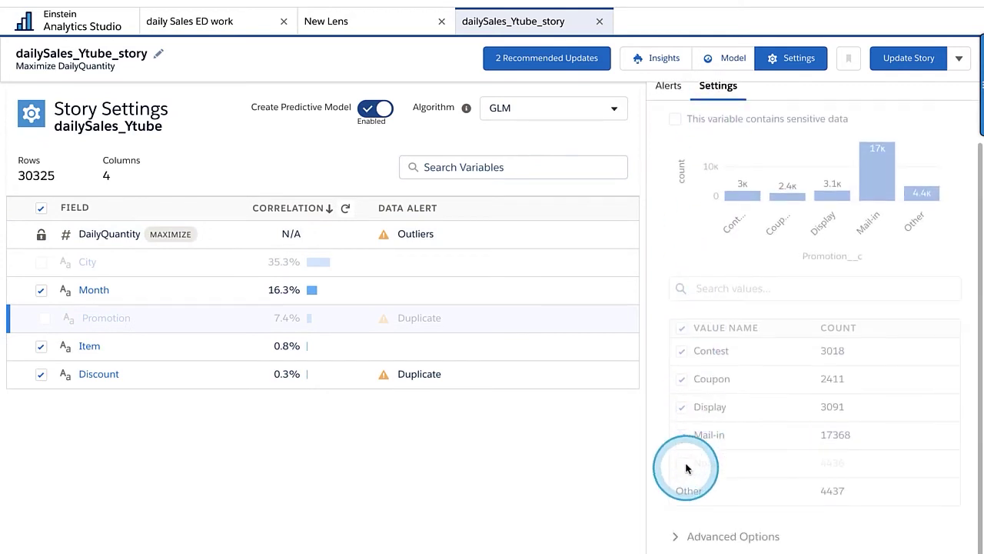
pyautogui.click(45, 320)
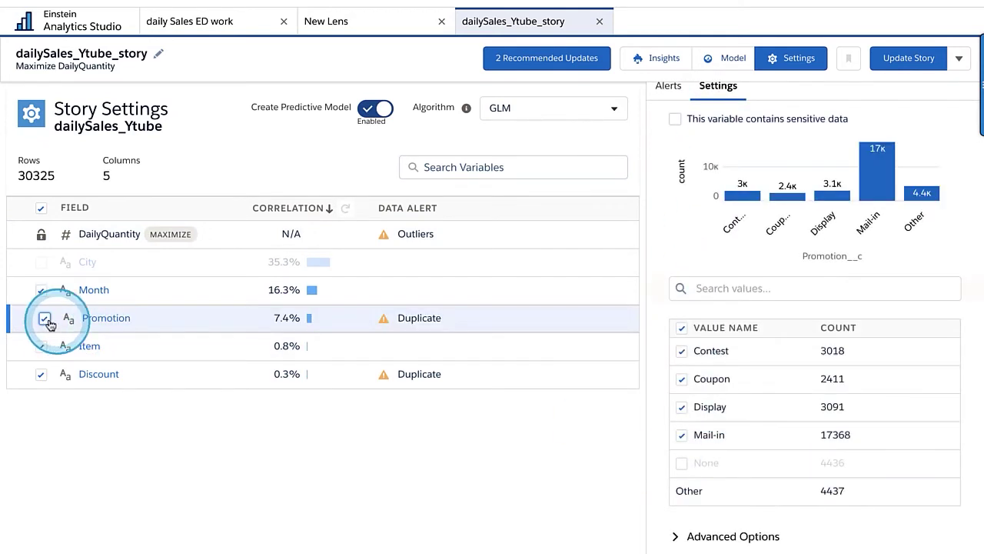
pyautogui.click(682, 465)
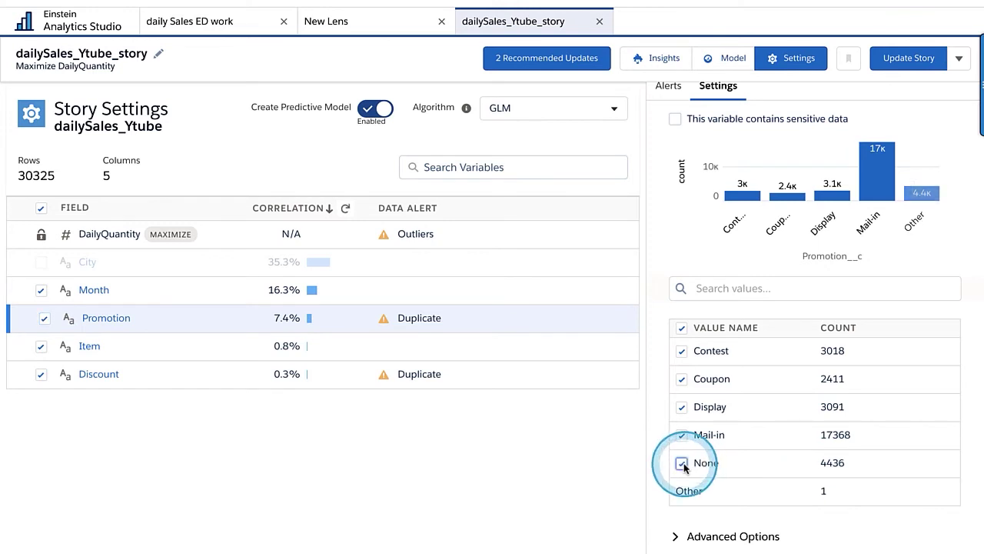
pyautogui.click(347, 210)
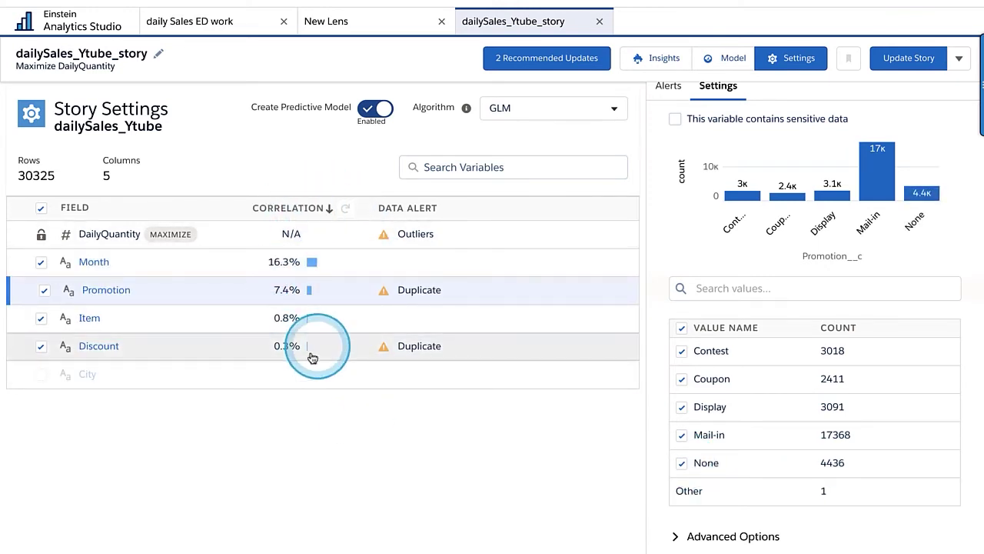
pyautogui.click(348, 218)
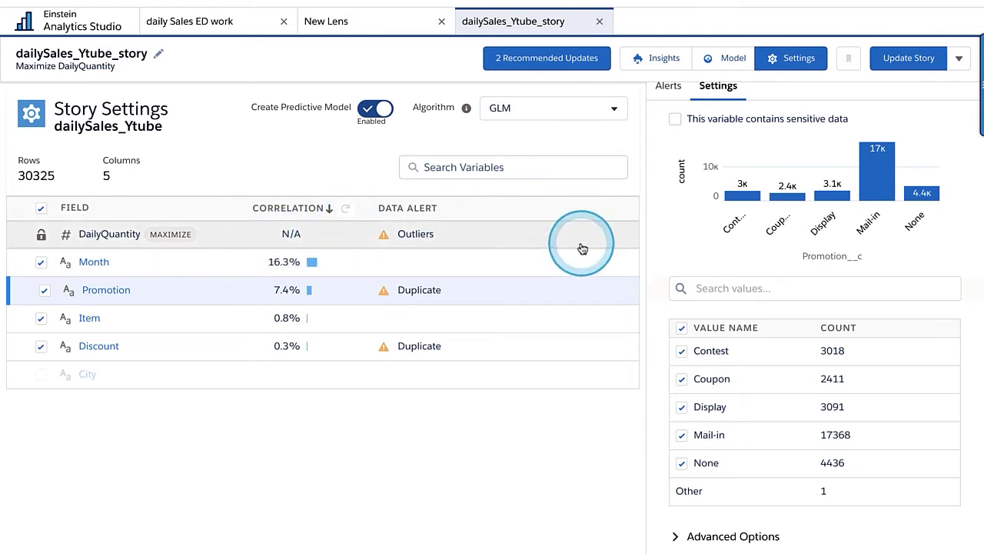
# Mark the Promotion variable as containing sensitive data.
pyautogui.scroll(2, 738, 150)
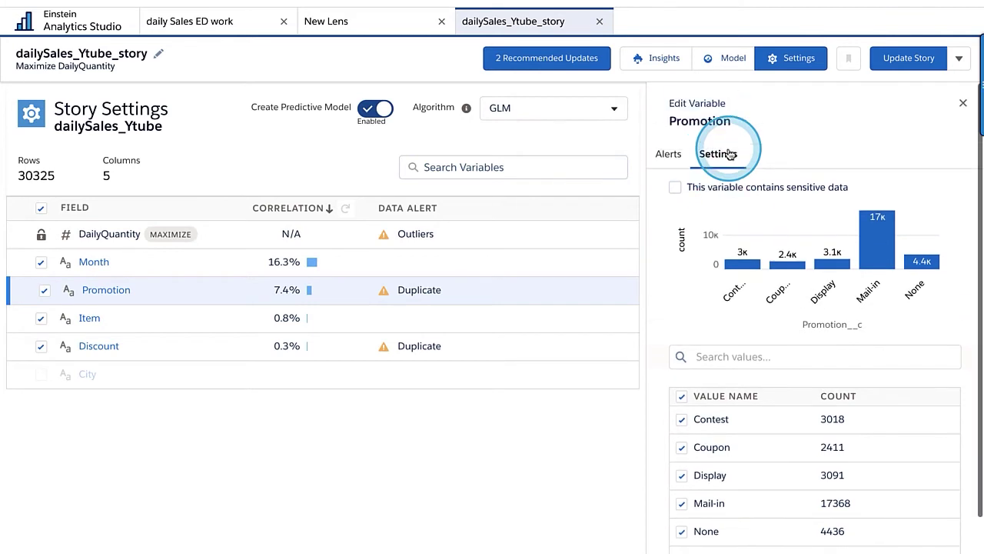
pyautogui.moveTo(829, 161)
pyautogui.mouseDown()
pyautogui.moveTo(610, 119)
pyautogui.moveTo(628, 226)
pyautogui.moveTo(860, 219)
pyautogui.moveTo(836, 133)
pyautogui.mouseUp()
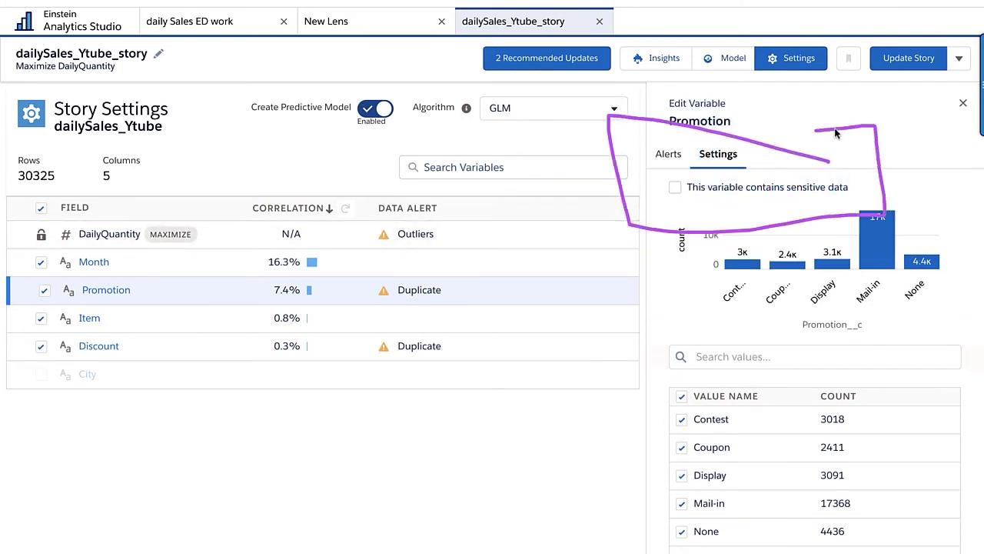
pyautogui.click(726, 141)
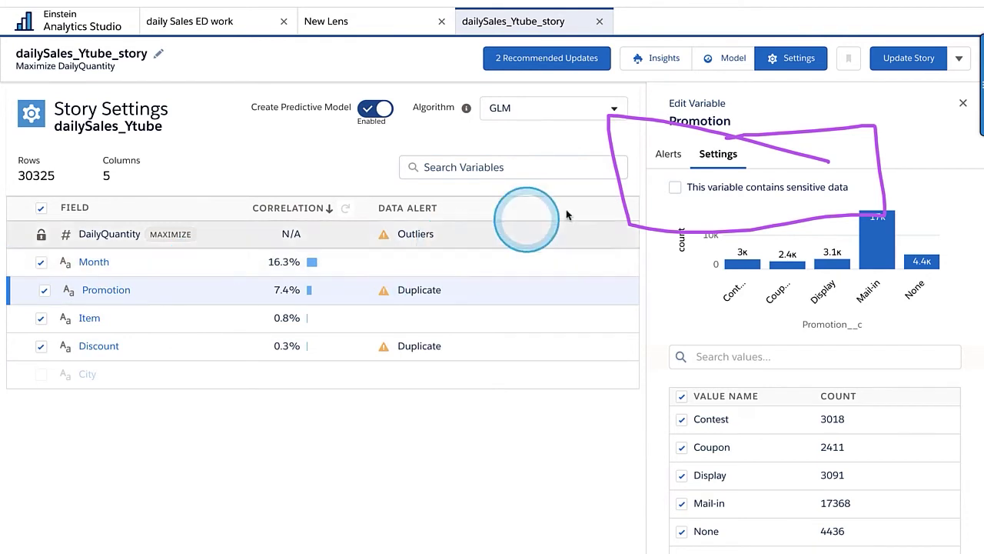
pyautogui.click(675, 187)
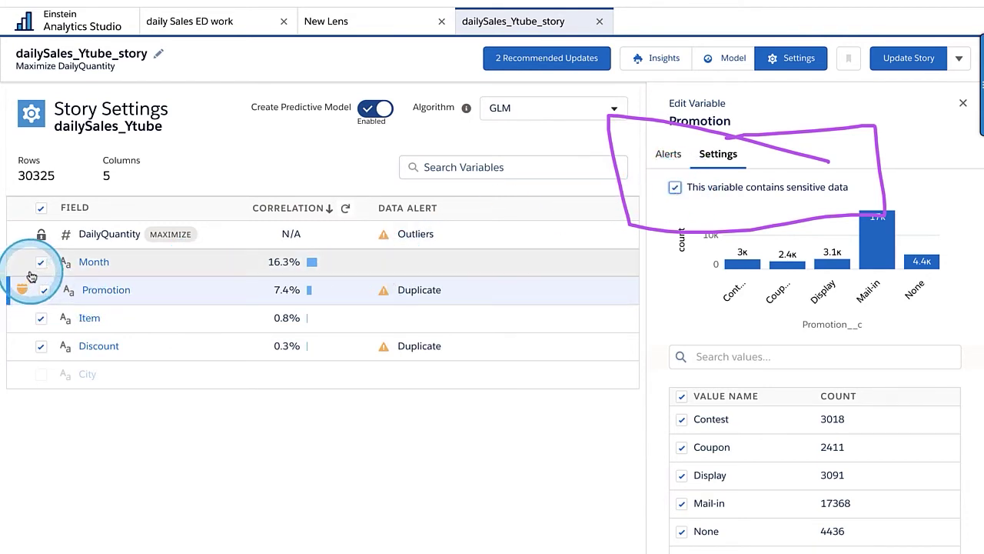
pyautogui.moveTo(34, 263)
pyautogui.mouseDown()
pyautogui.moveTo(15, 292)
pyautogui.moveTo(48, 315)
pyautogui.moveTo(27, 258)
pyautogui.mouseUp()
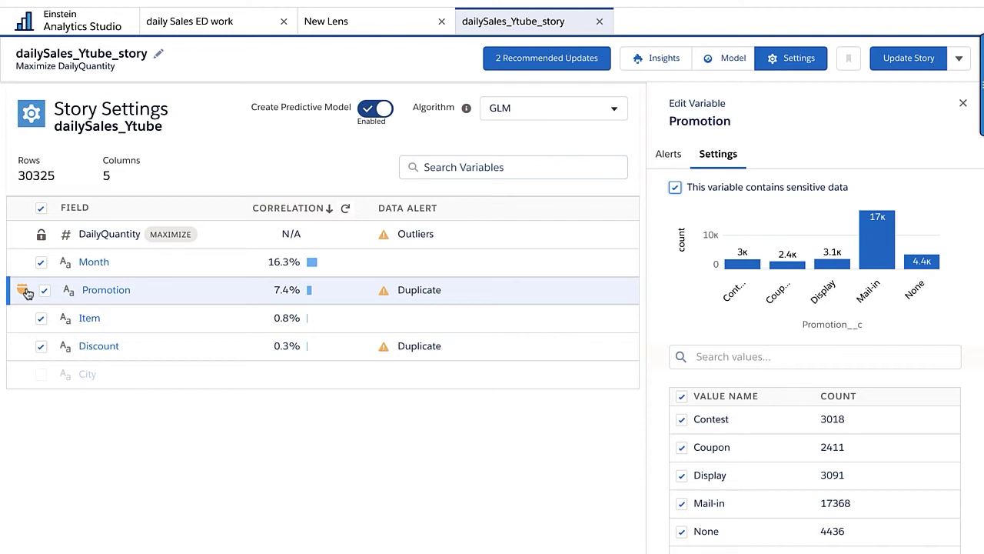
# Open the story's version history and delete Version 3.
pyautogui.moveTo(961, 48)
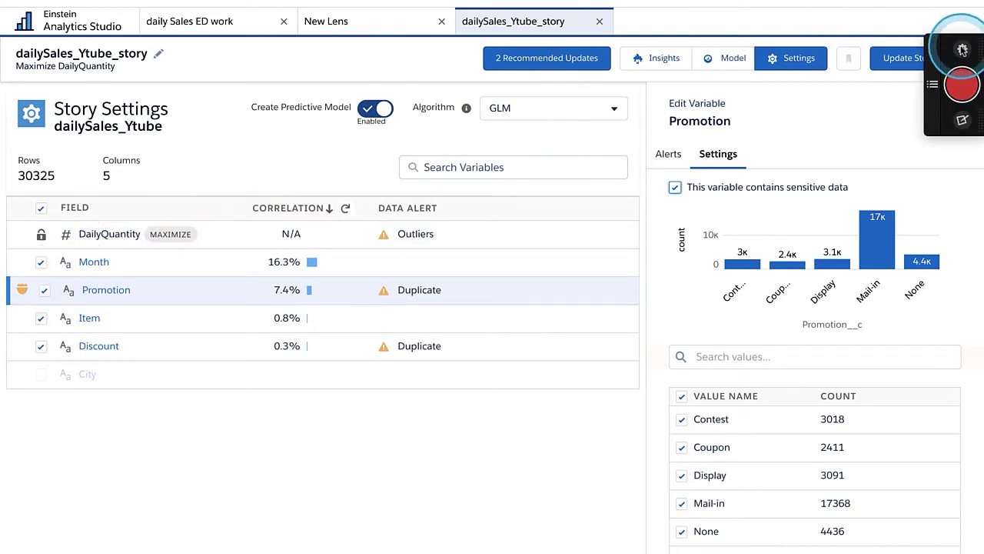
pyautogui.click(959, 60)
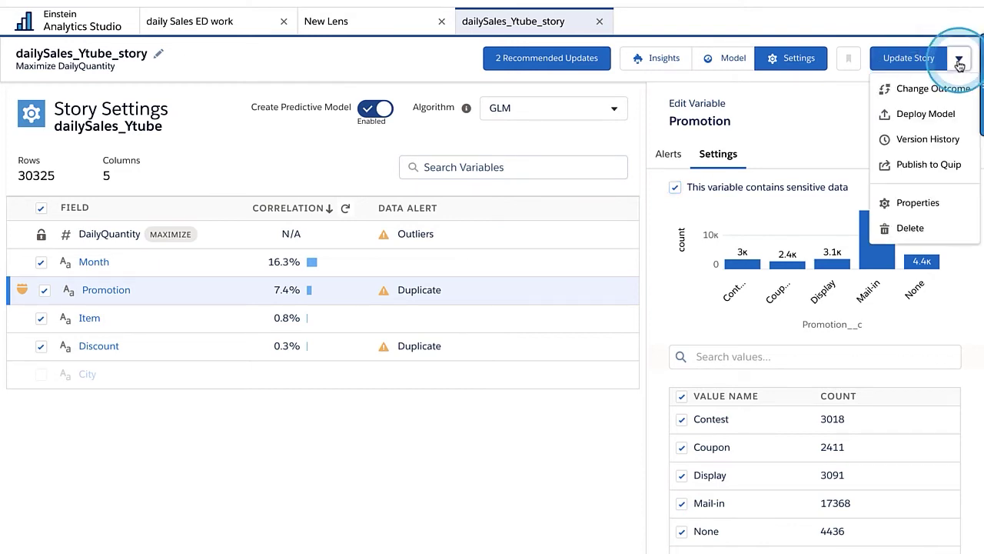
pyautogui.click(931, 138)
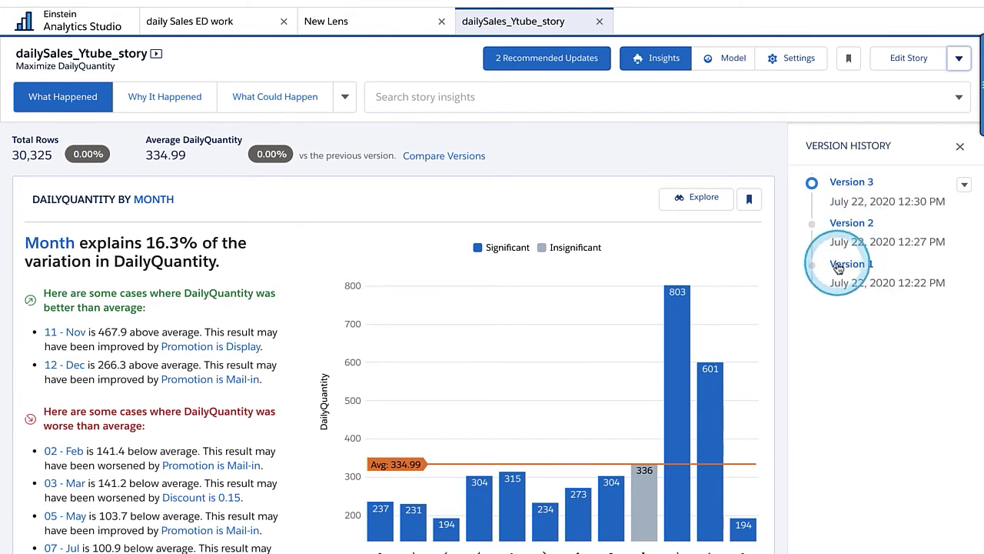
pyautogui.click(964, 186)
pyautogui.click(949, 212)
pyautogui.click(797, 333)
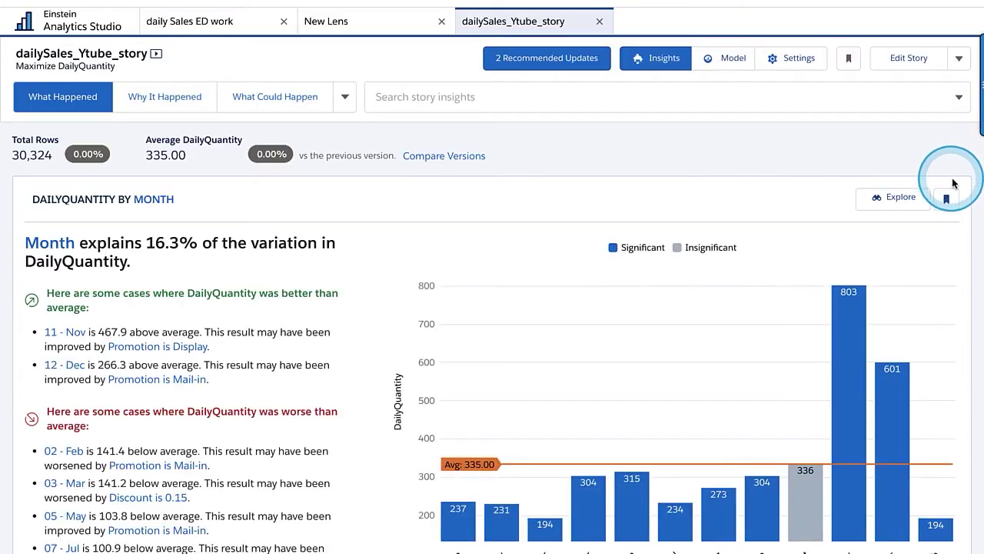
# Delete Version 2 from the story's version history to go back to Version 1.
pyautogui.click(960, 64)
pyautogui.click(923, 137)
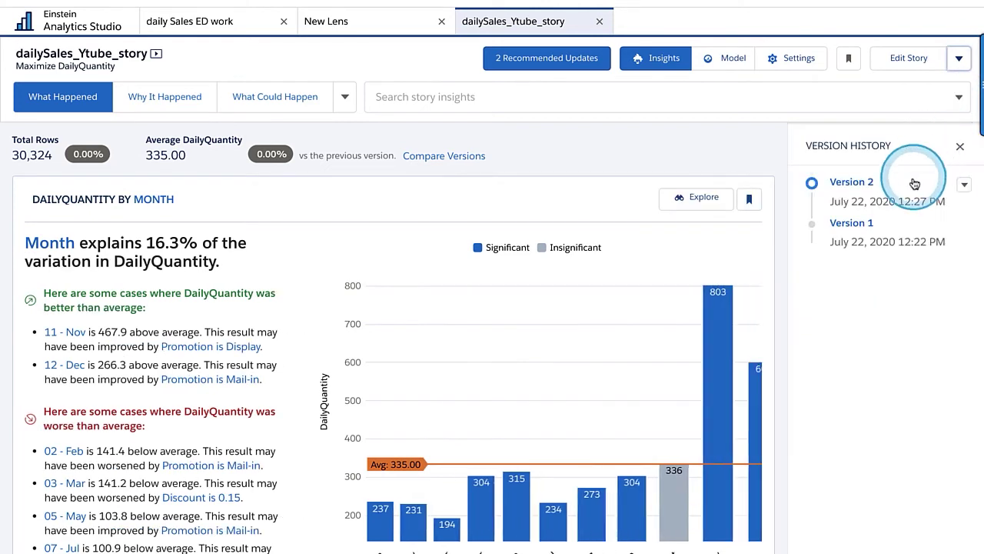
pyautogui.click(964, 184)
pyautogui.click(937, 214)
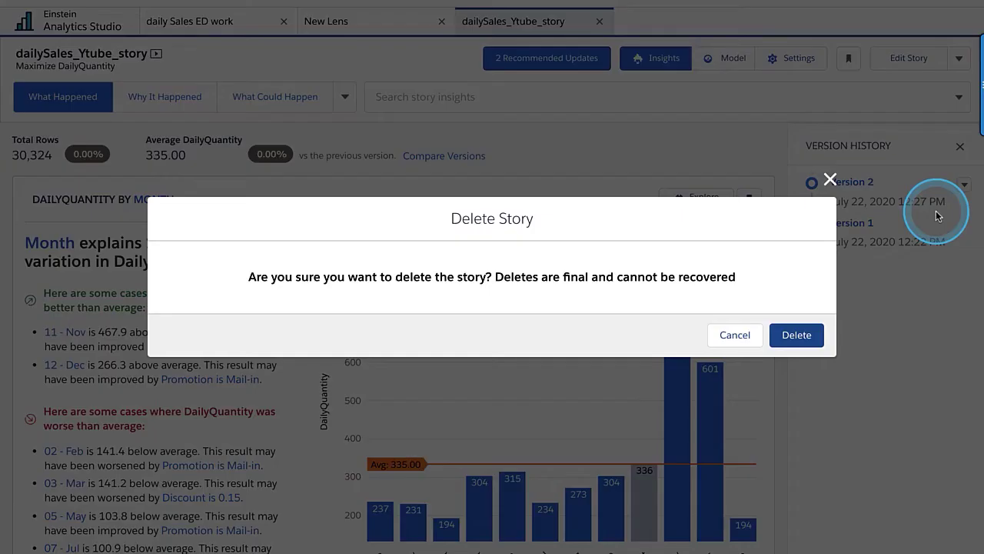
pyautogui.click(795, 334)
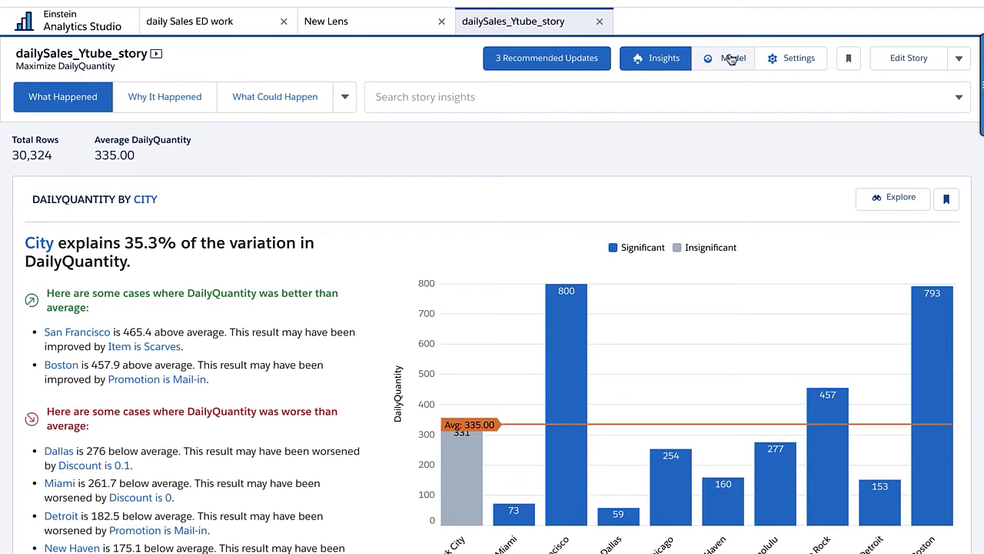
# Start deploying the model as a new prediction titled DailyQuantity_Ytube_Prediction and continue to the object selection.
pyautogui.click(851, 60)
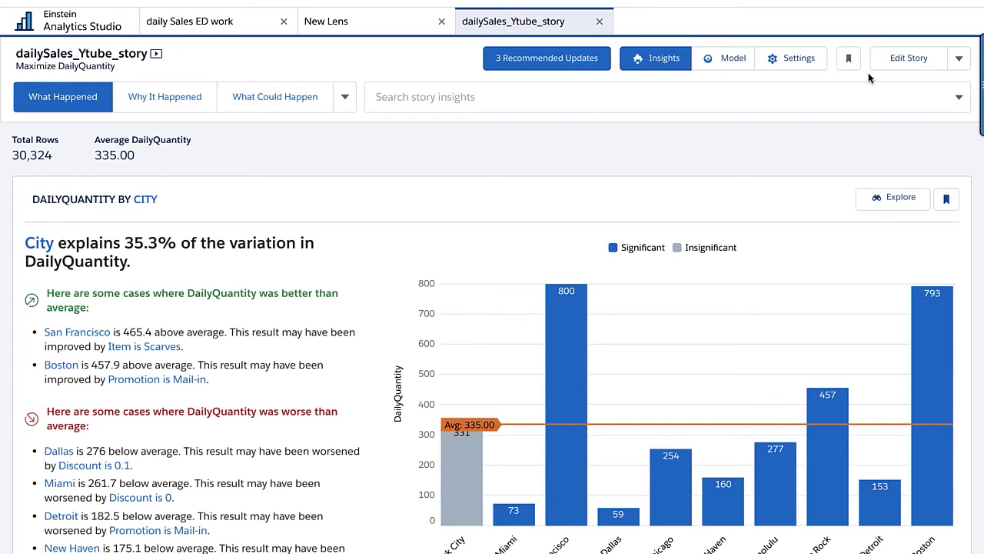
pyautogui.click(960, 61)
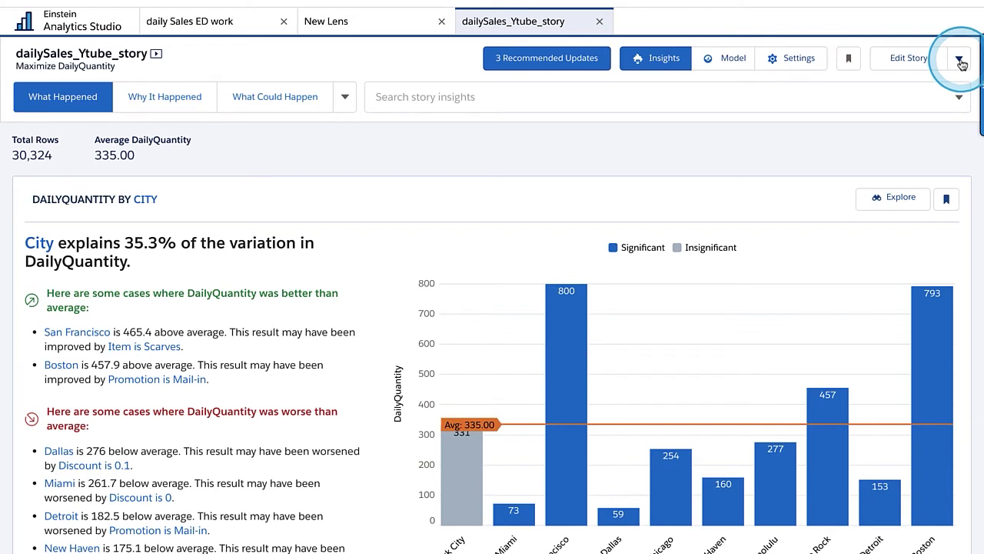
pyautogui.click(960, 61)
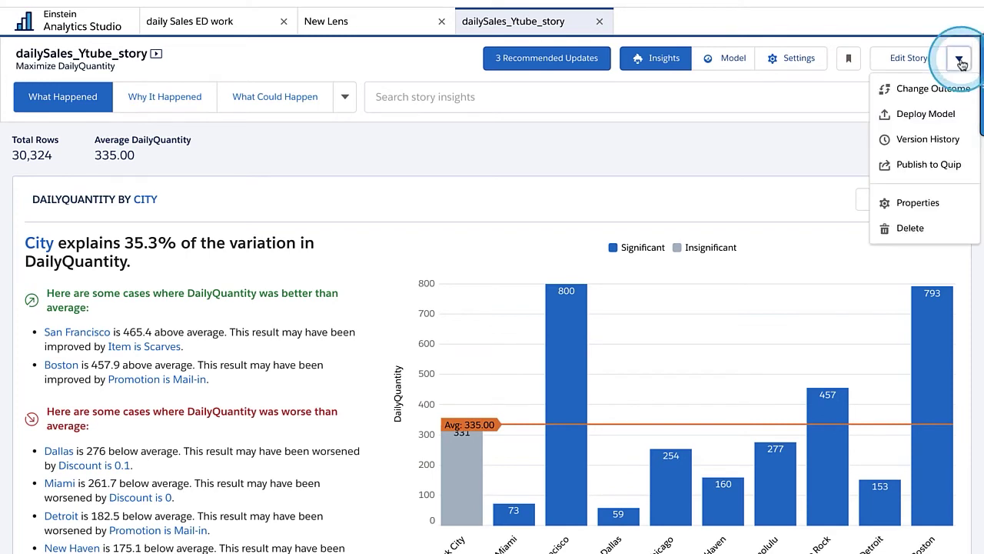
pyautogui.click(916, 123)
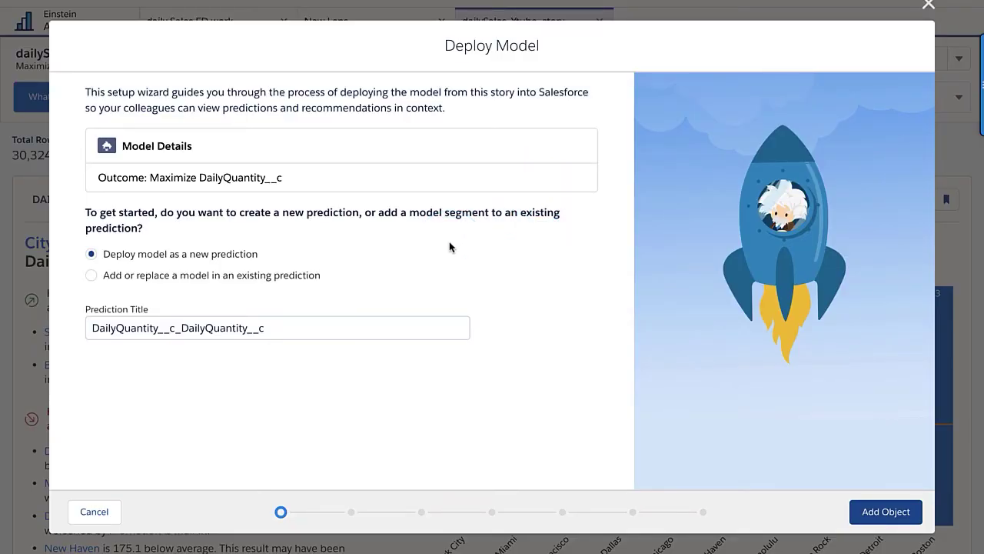
pyautogui.moveTo(286, 327); pyautogui.dragTo(158, 329)
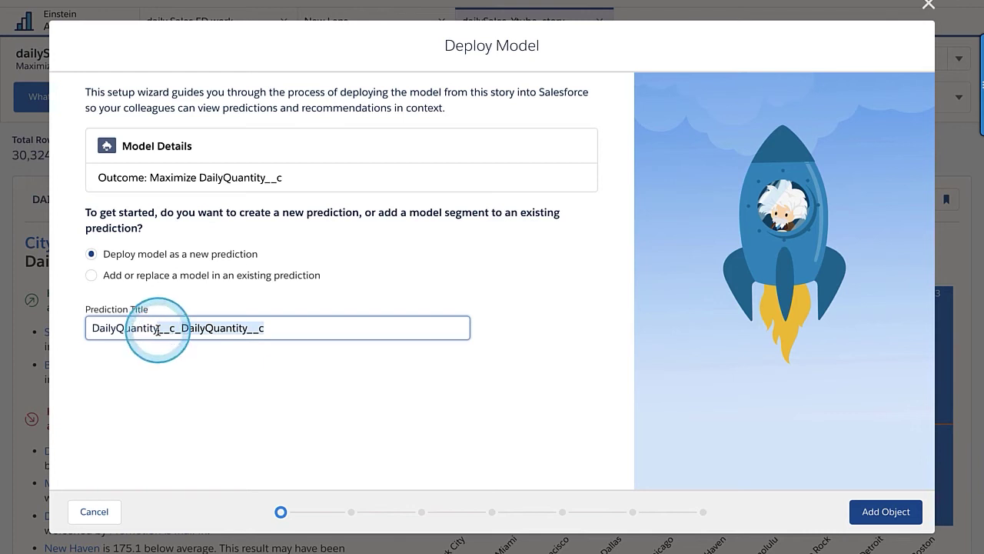
pyautogui.write('_Ytu')
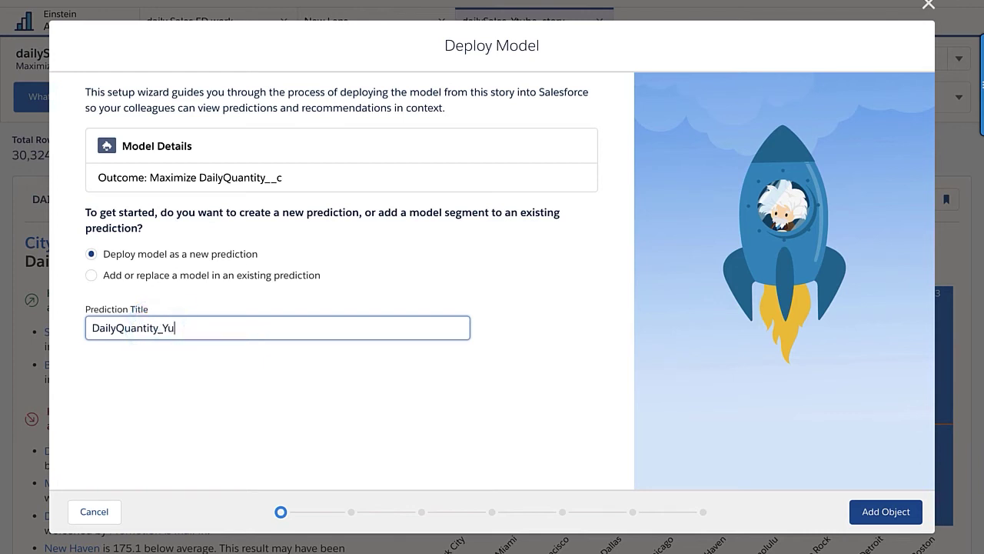
pyautogui.write('be_Prediction')
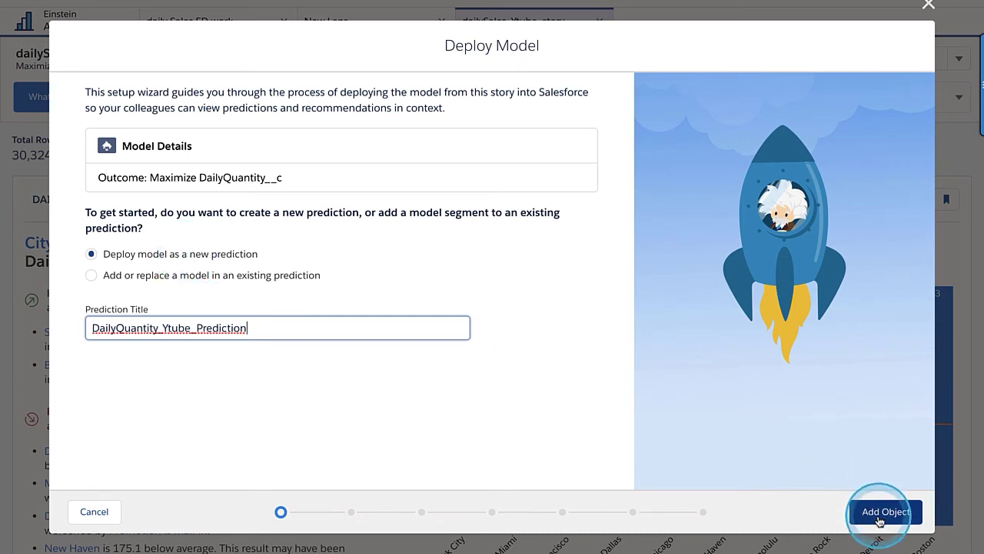
pyautogui.click(881, 516)
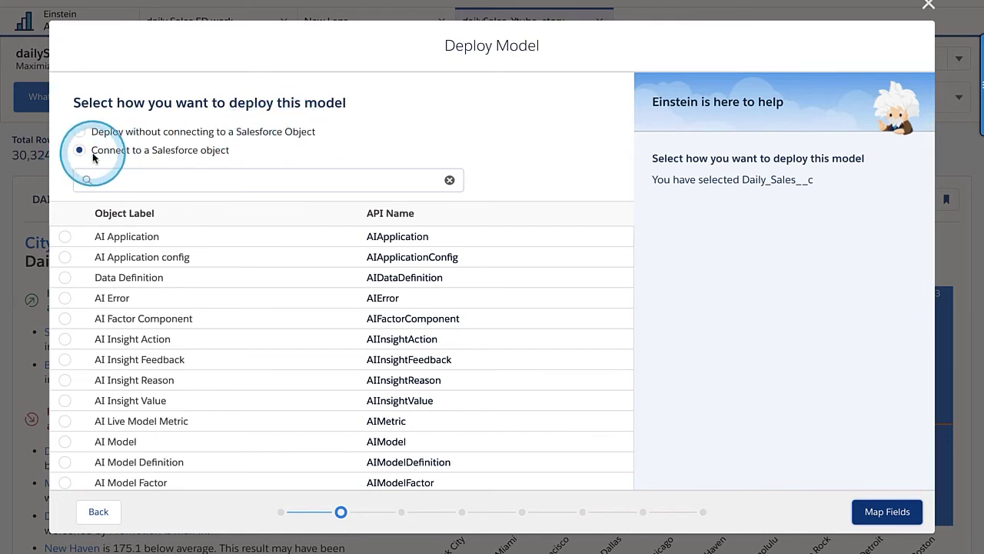
# Connect the model to the Daily_Sales Salesforce object and continue to the field mapping.
pyautogui.click(122, 175)
pyautogui.write('dail')
pyautogui.click(136, 304)
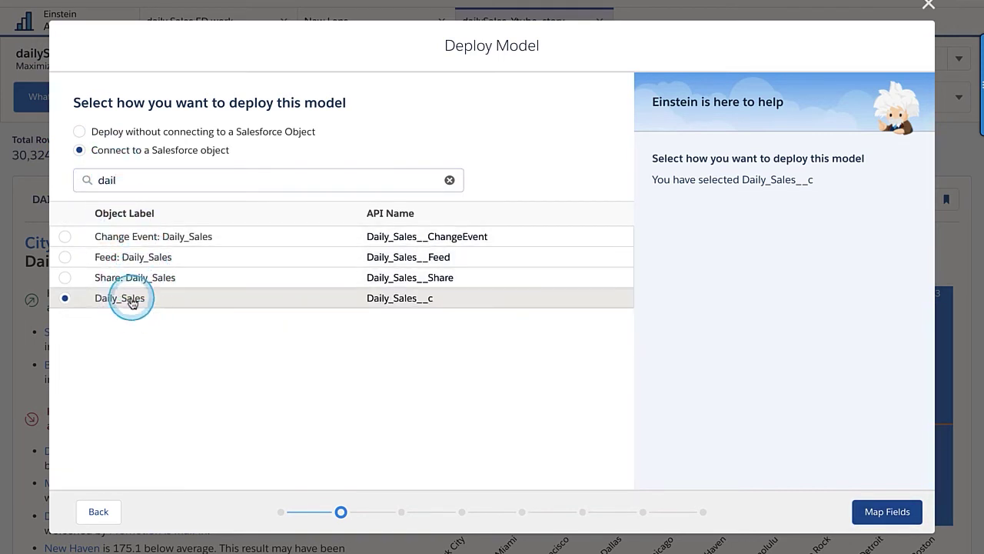
pyautogui.click(888, 513)
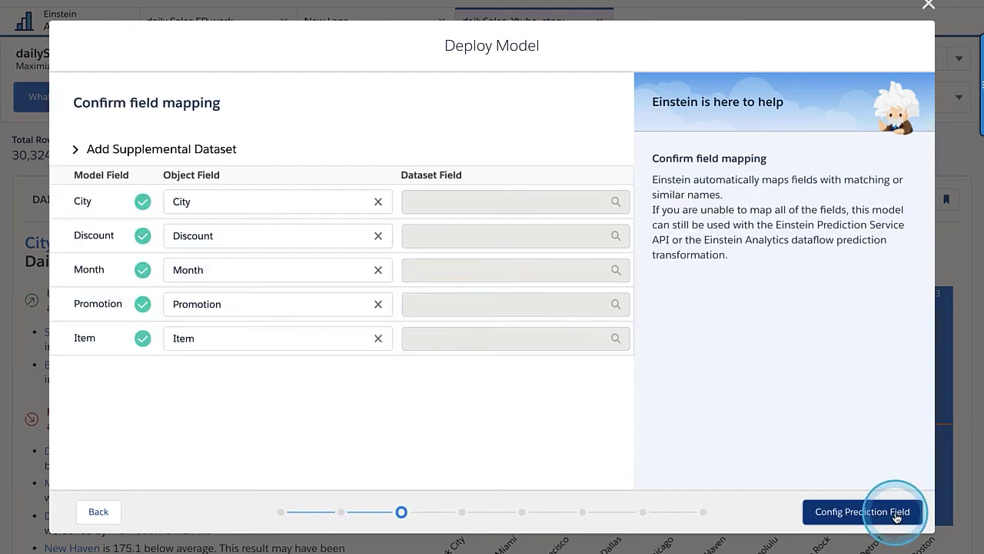
pyautogui.moveTo(97, 169)
pyautogui.mouseDown()
pyautogui.moveTo(52, 175)
pyautogui.moveTo(61, 392)
pyautogui.mouseUp()
pyautogui.moveTo(131, 365); pyautogui.dragTo(81, 151)
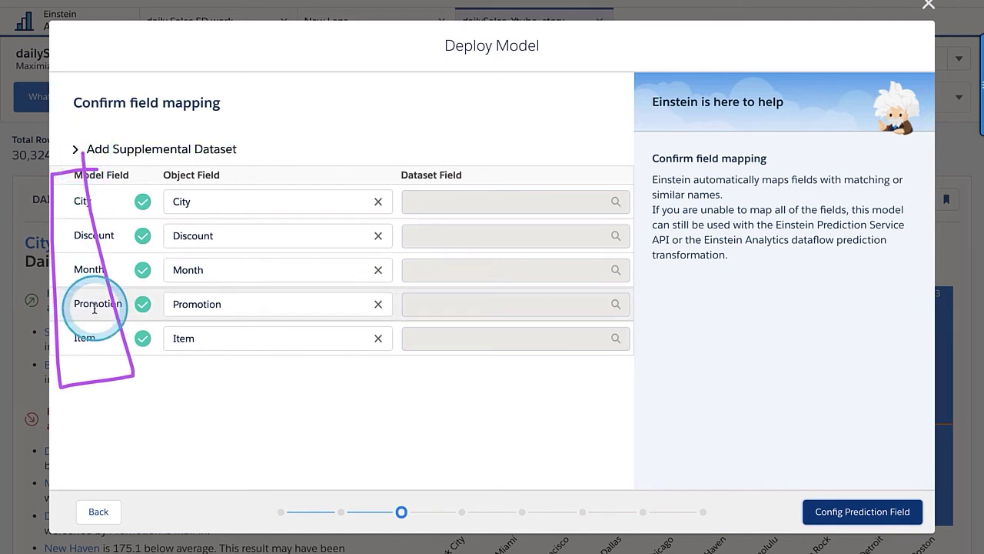
pyautogui.moveTo(235, 177)
pyautogui.mouseDown()
pyautogui.moveTo(150, 183)
pyautogui.moveTo(156, 341)
pyautogui.moveTo(242, 346)
pyautogui.moveTo(223, 163)
pyautogui.mouseUp()
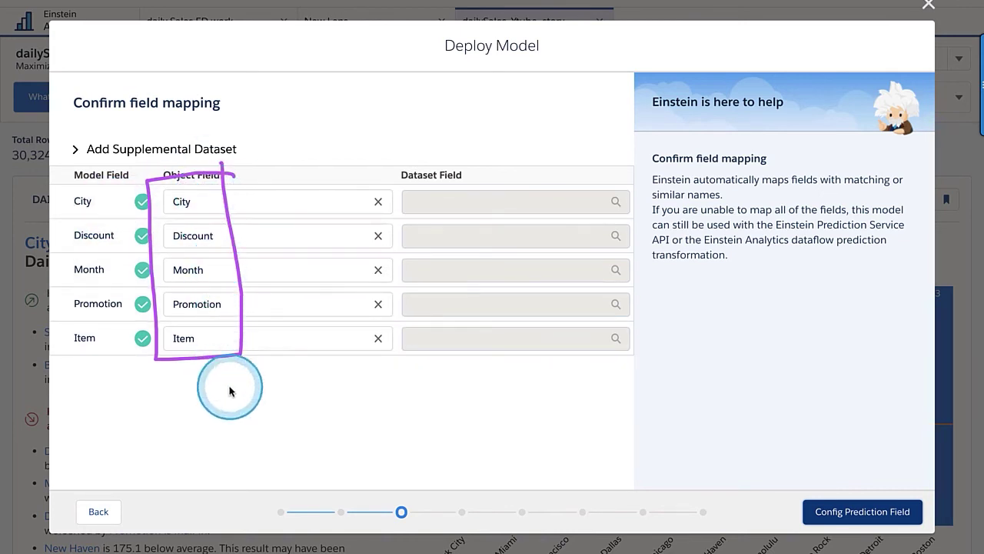
pyautogui.click(77, 154)
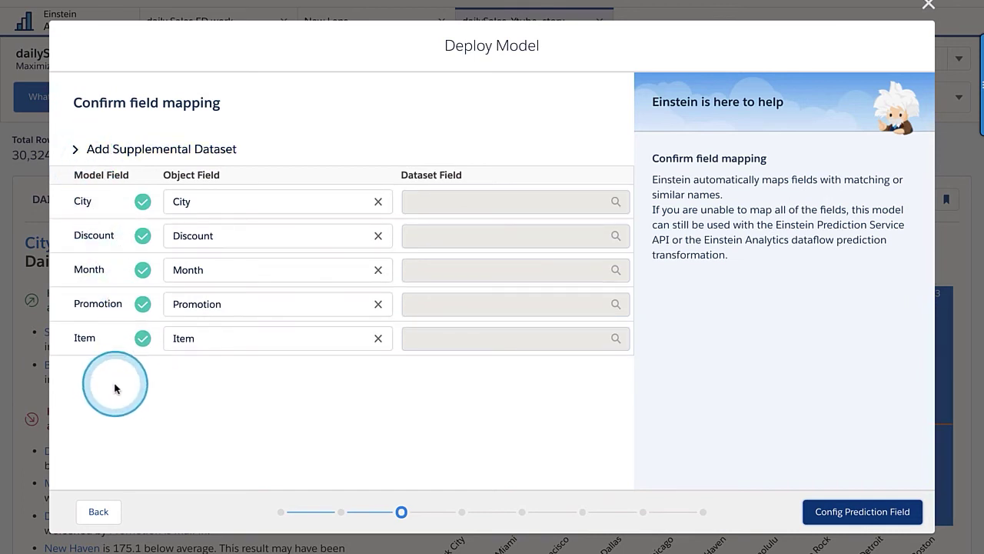
pyautogui.moveTo(82, 364); pyautogui.dragTo(84, 395)
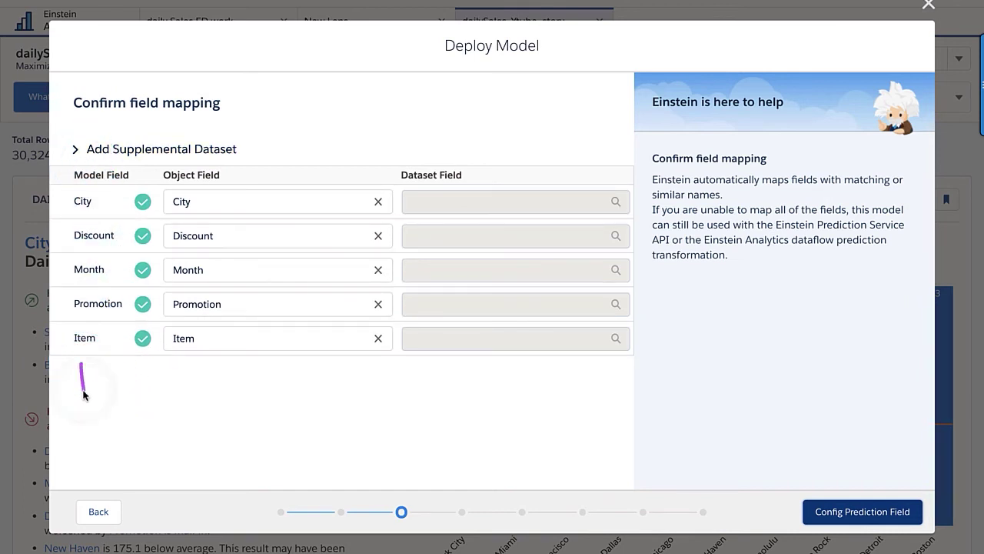
pyautogui.moveTo(70, 358); pyautogui.dragTo(95, 384)
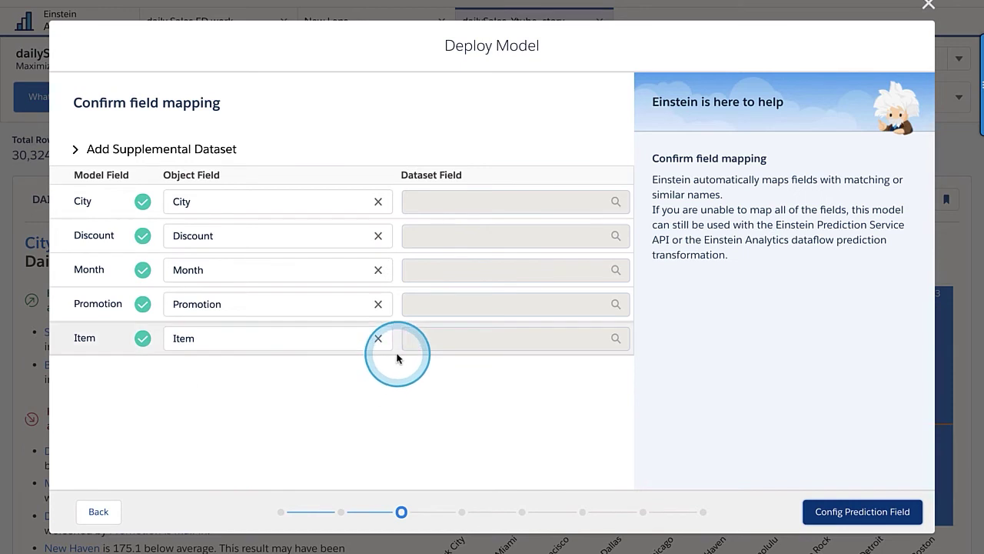
# Examine the supplemental dataset options of the field mapping and collapse them again without adding a dataset.
pyautogui.click(79, 149)
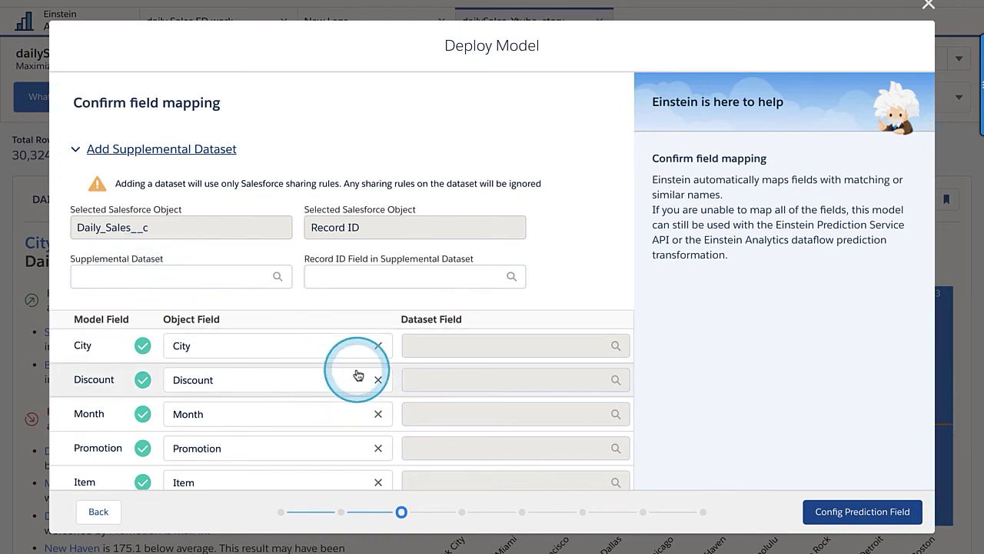
pyautogui.scroll(-1, 356, 372)
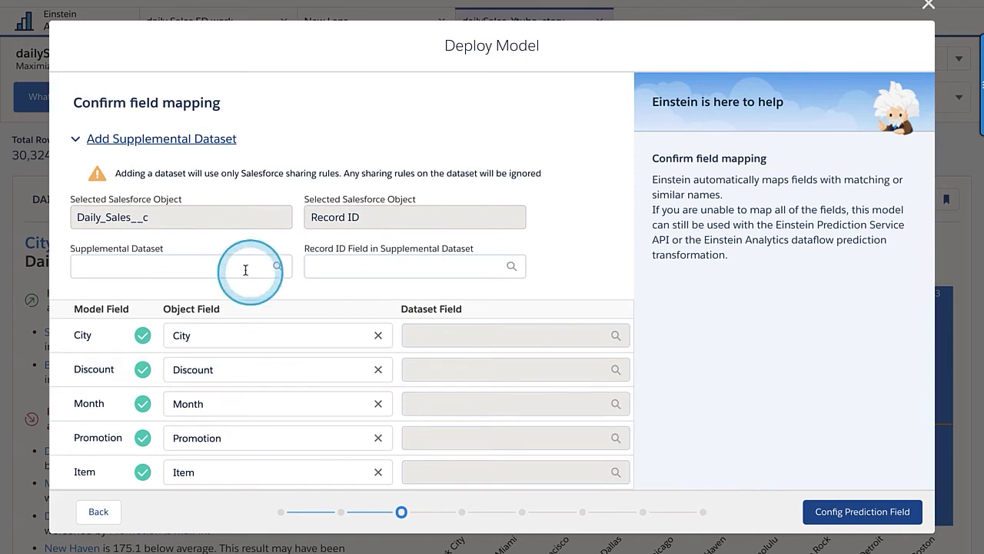
pyautogui.click(76, 142)
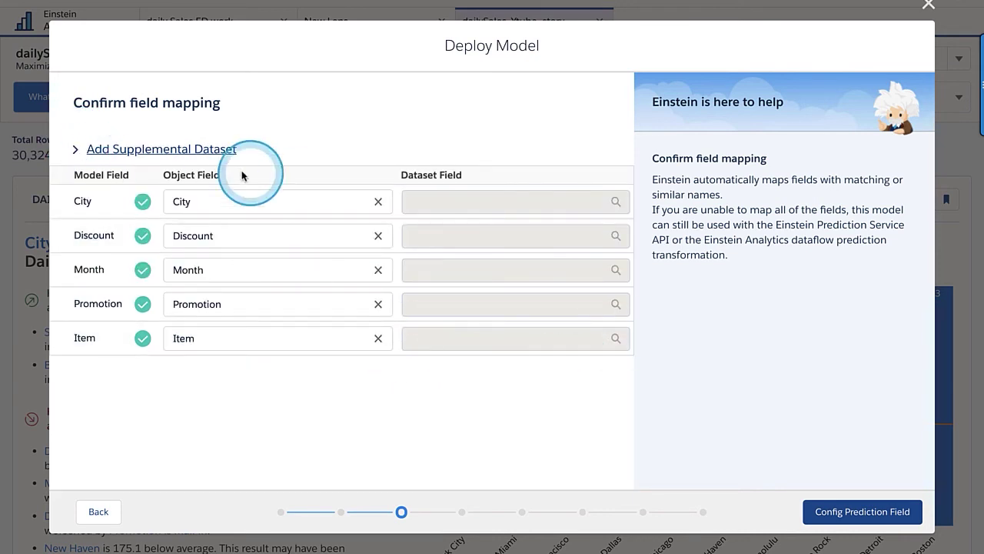
pyautogui.moveTo(270, 131); pyautogui.dragTo(138, 113)
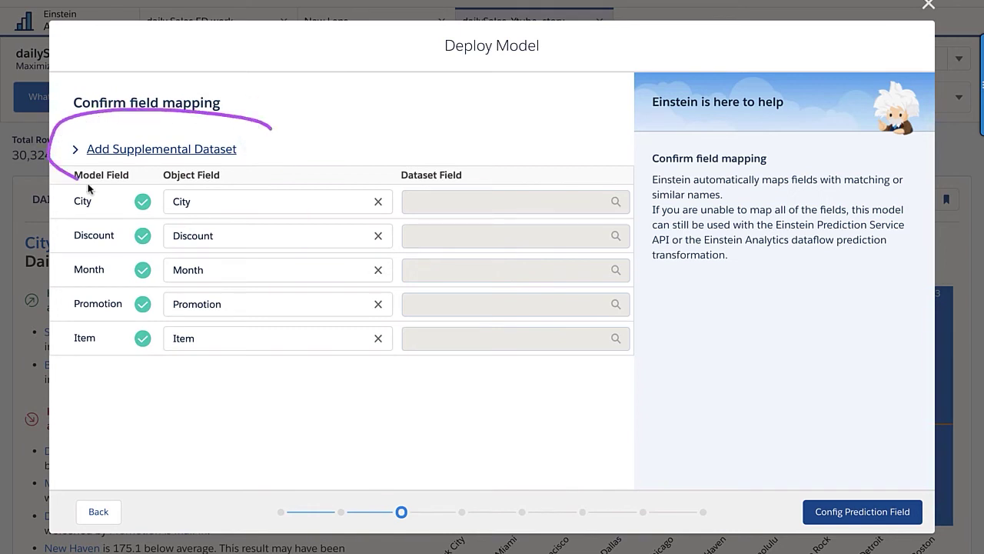
pyautogui.moveTo(73, 180); pyautogui.dragTo(275, 114)
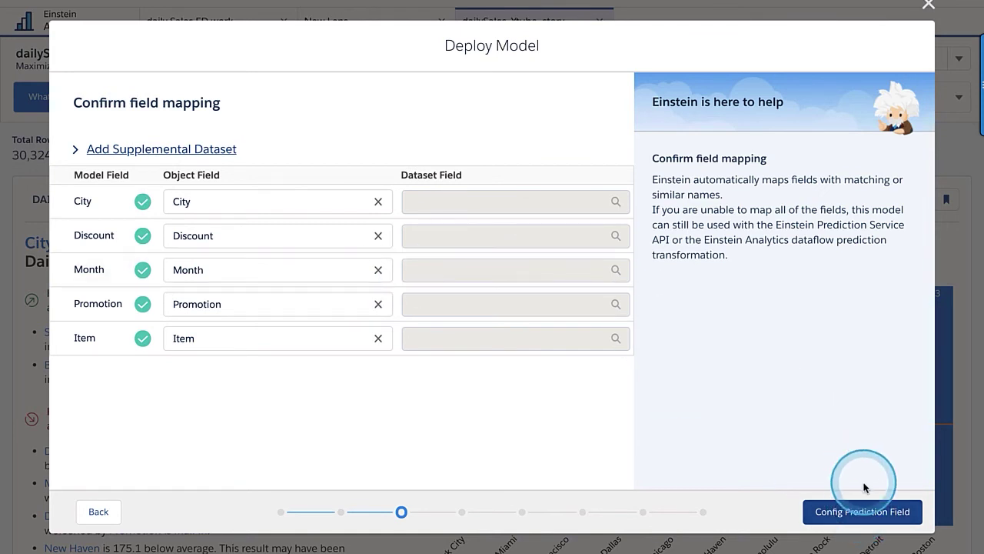
# Accept the field mapping, create a new prediction field labelled predictedQTY_Ytube, and continue to the terminal state definition.
pyautogui.click(863, 511)
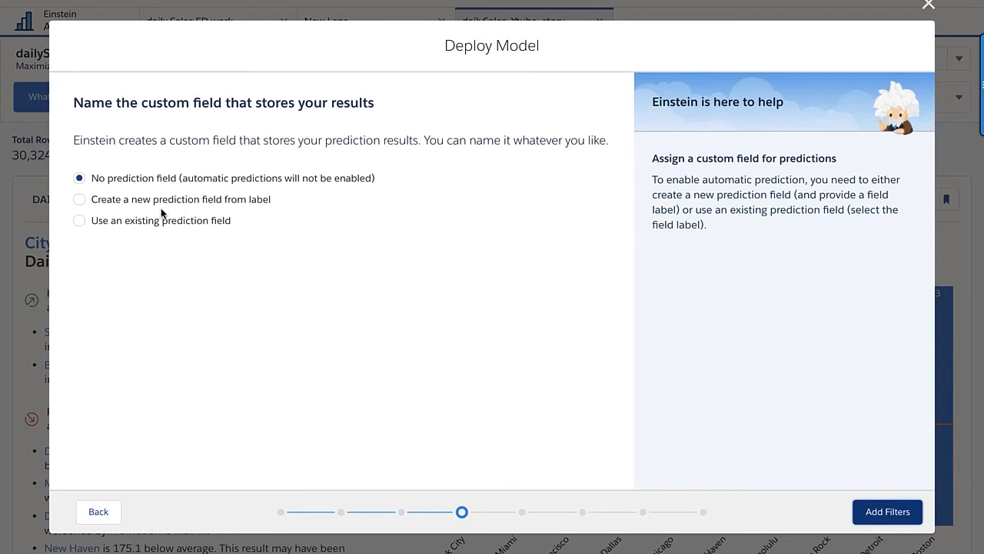
pyautogui.click(80, 200)
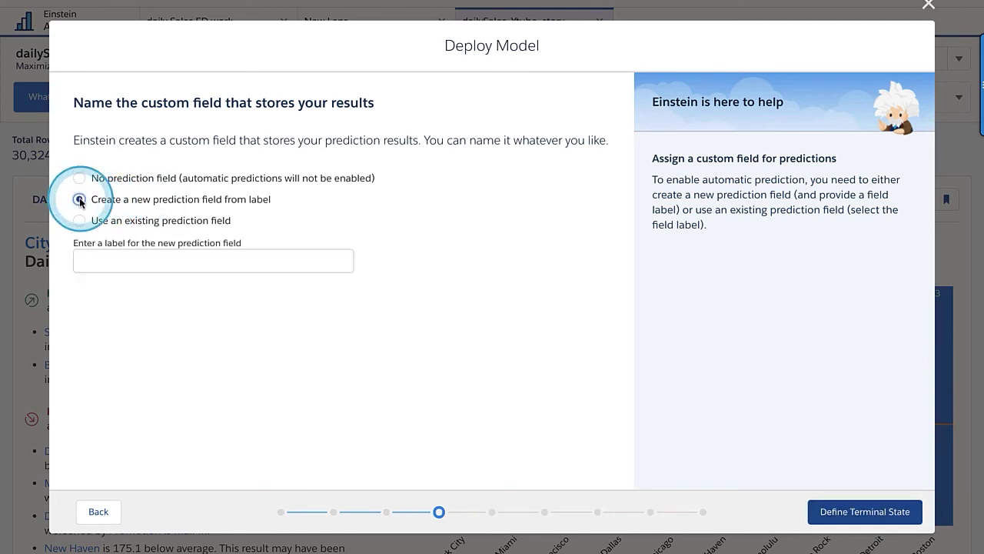
pyautogui.click(192, 268)
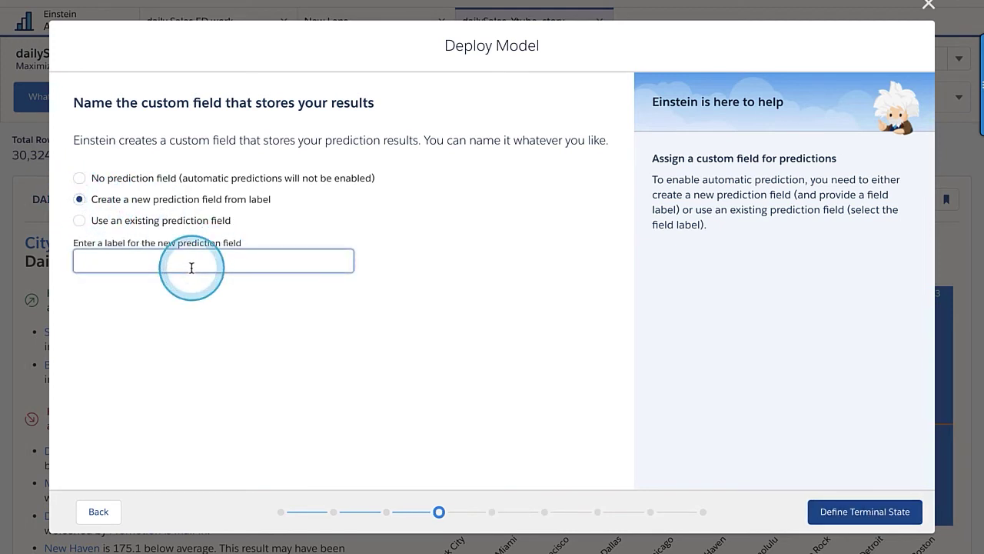
pyautogui.press('BackSpace')
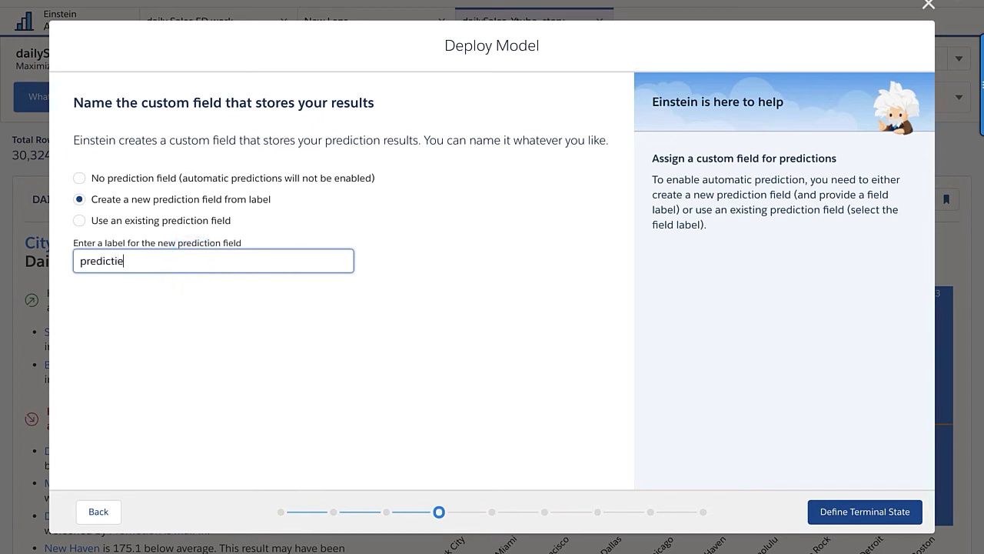
pyautogui.write('predicted')
pyautogui.click(192, 267)
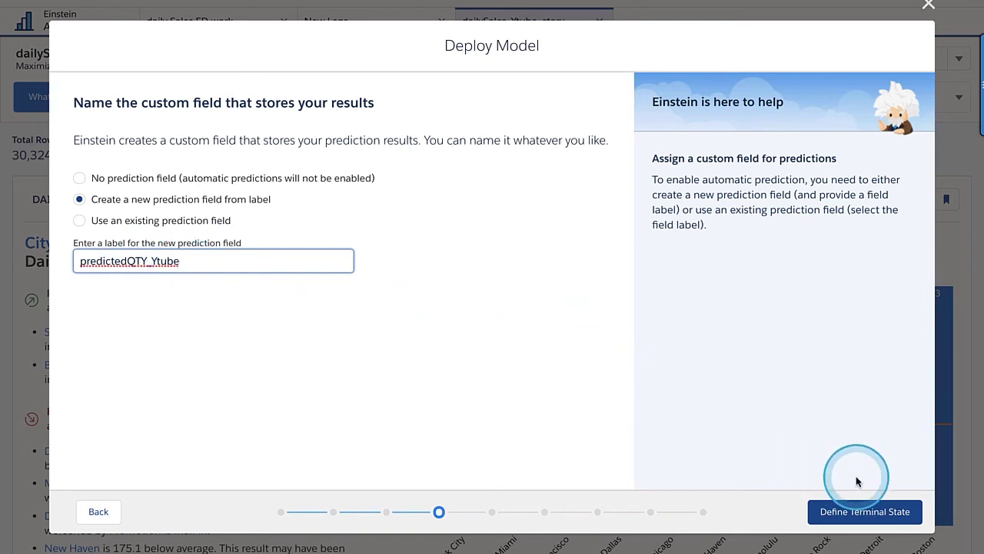
pyautogui.click(863, 516)
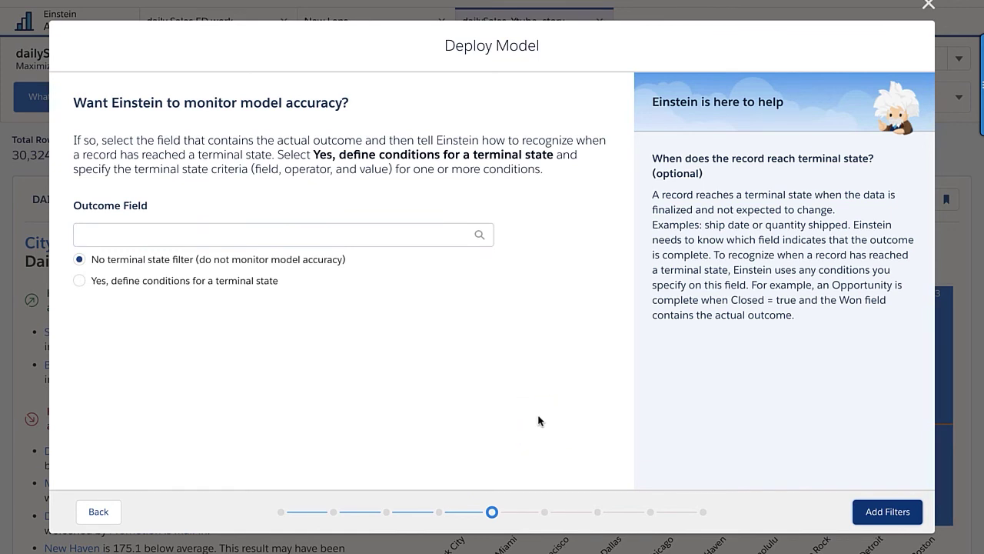
# Choose DailyQuantity as the outcome field for monitoring model accuracy.
pyautogui.click(164, 238)
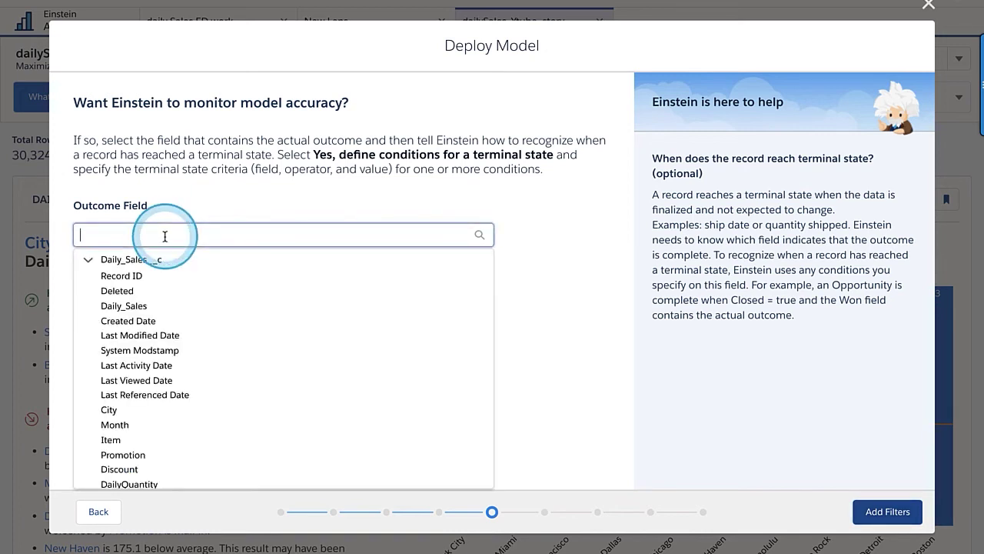
pyautogui.scroll(-1, 159, 353)
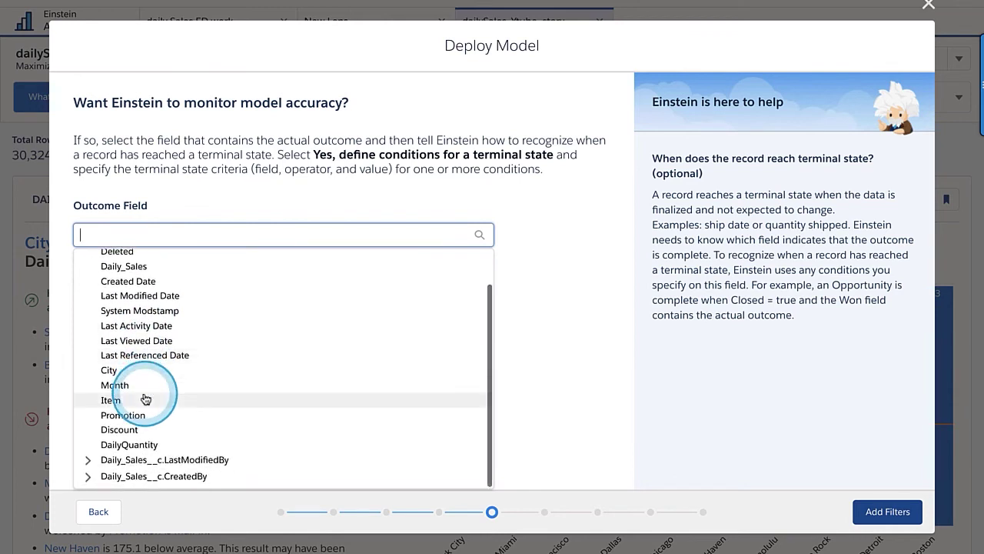
pyautogui.click(143, 451)
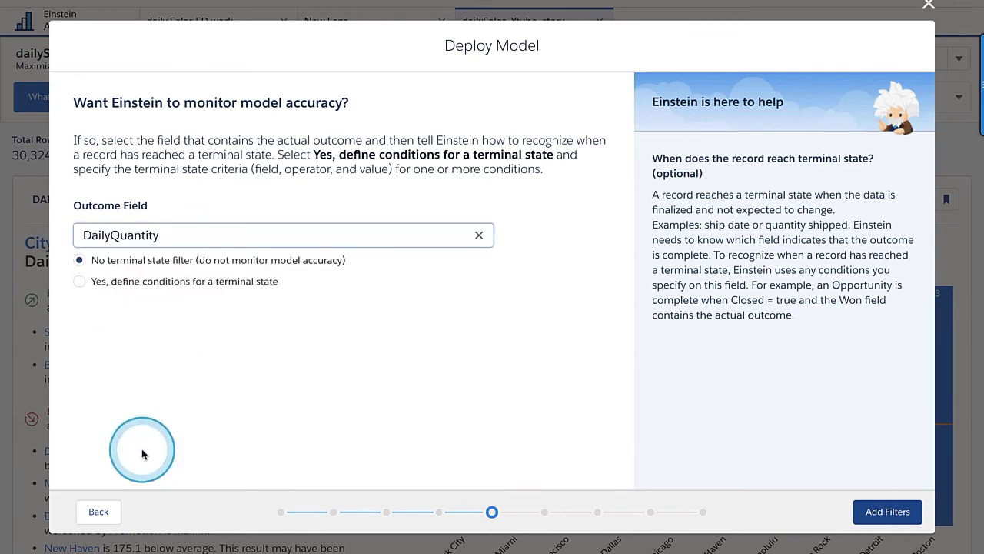
# Define a terminal state condition of DailyQuantity greater than or equal to 0 and continue to the segment filters.
pyautogui.click(83, 282)
pyautogui.click(150, 314)
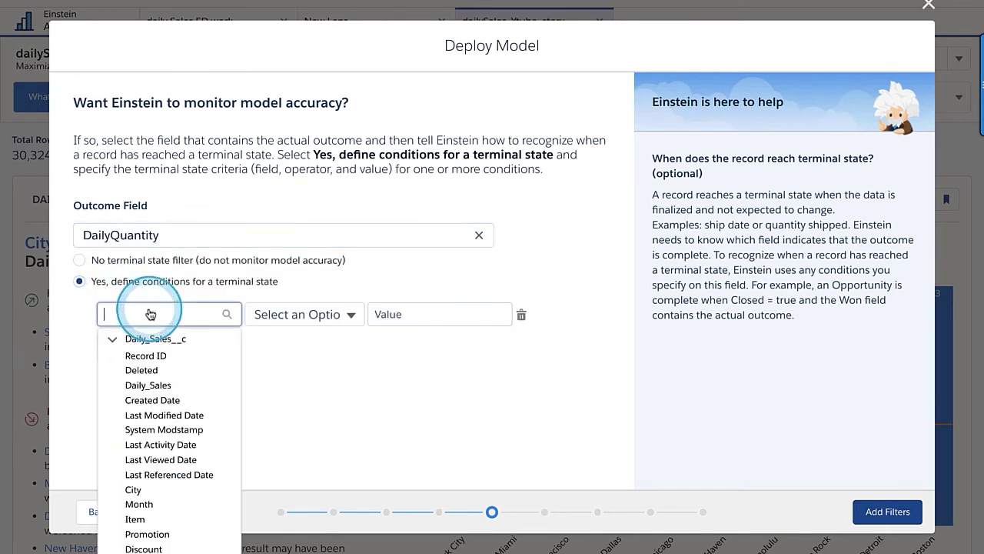
pyautogui.write('dal')
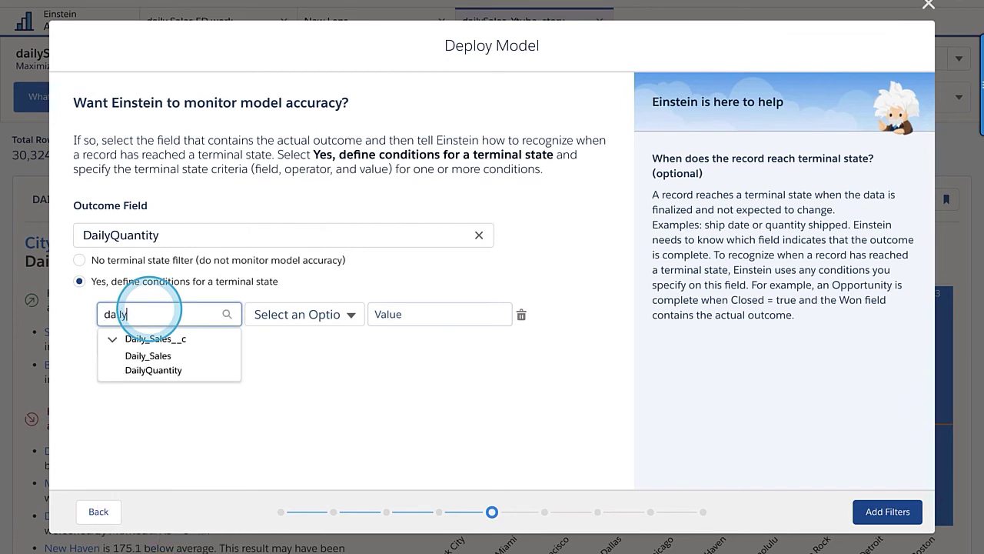
pyautogui.click(179, 369)
pyautogui.click(317, 323)
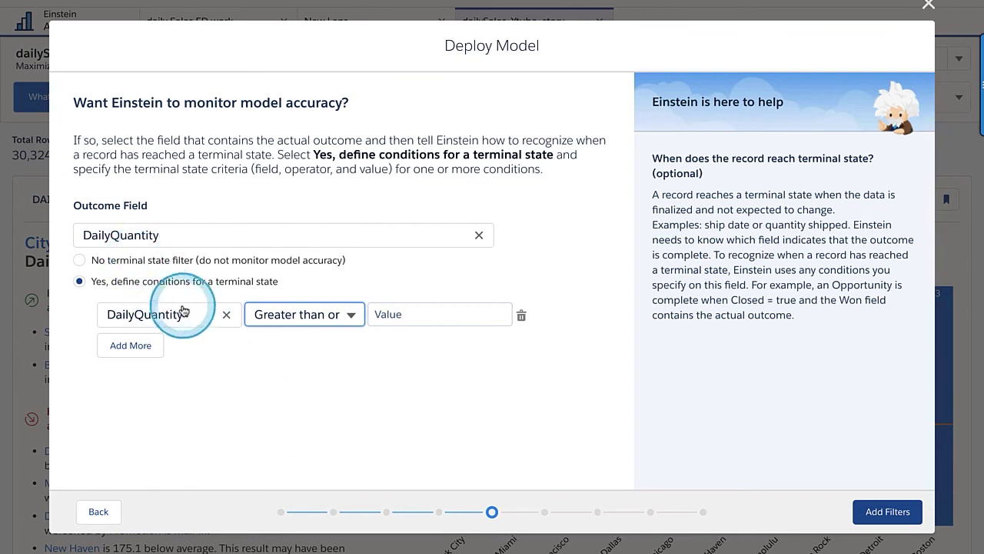
pyautogui.click(402, 317)
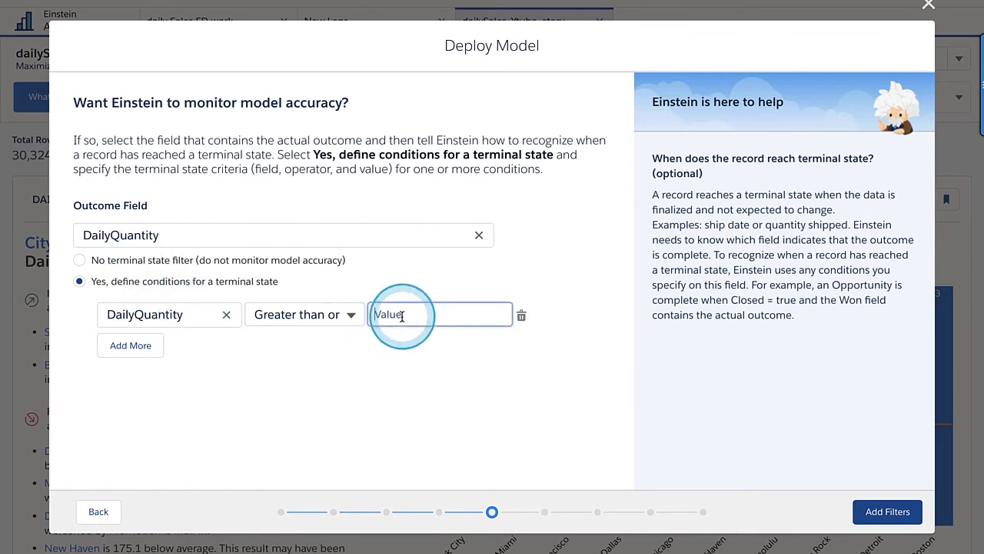
pyautogui.write('0')
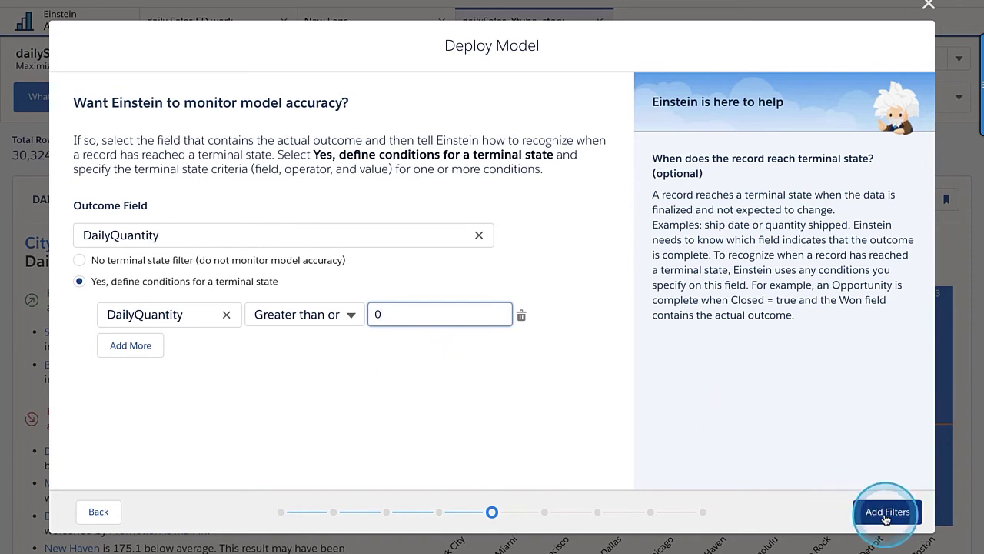
pyautogui.click(894, 515)
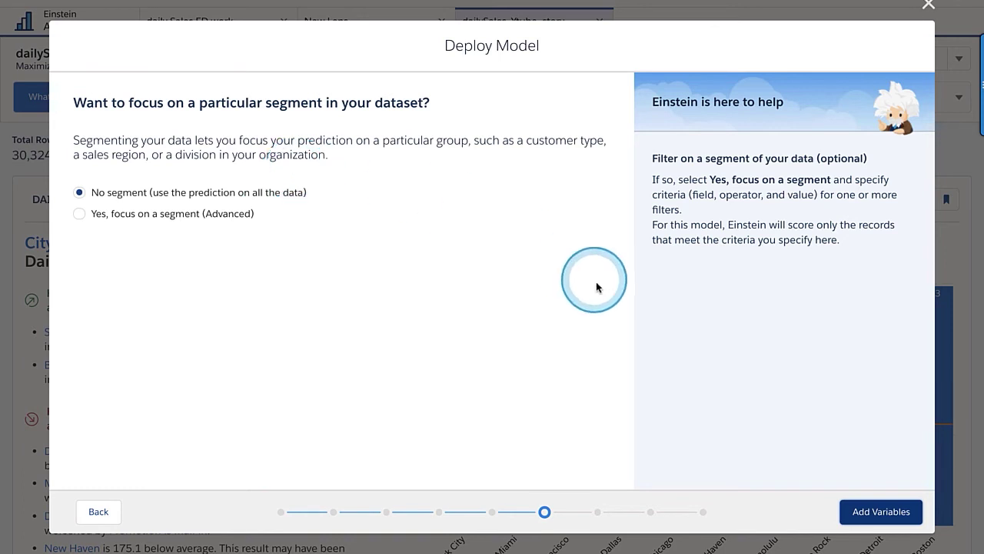
# Keep the prediction on all data without a segment, select Discount and Promotion as actionable variables, and continue to the review.
pyautogui.click(884, 511)
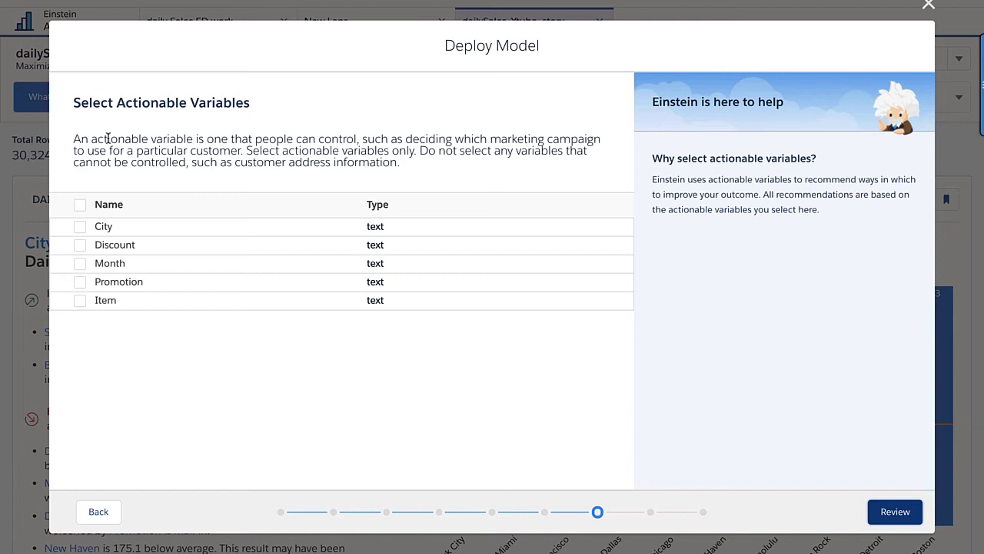
pyautogui.click(78, 142)
pyautogui.click(80, 245)
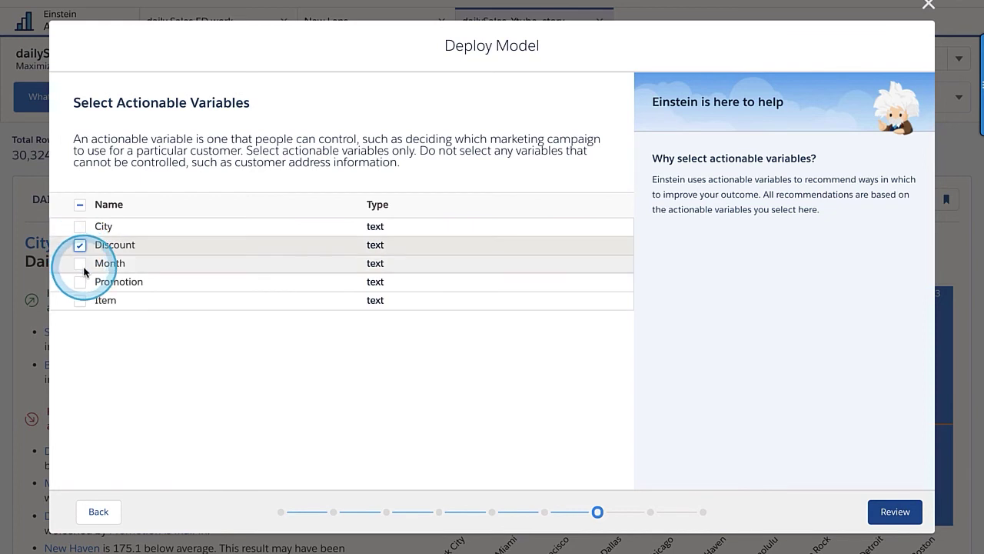
pyautogui.click(81, 285)
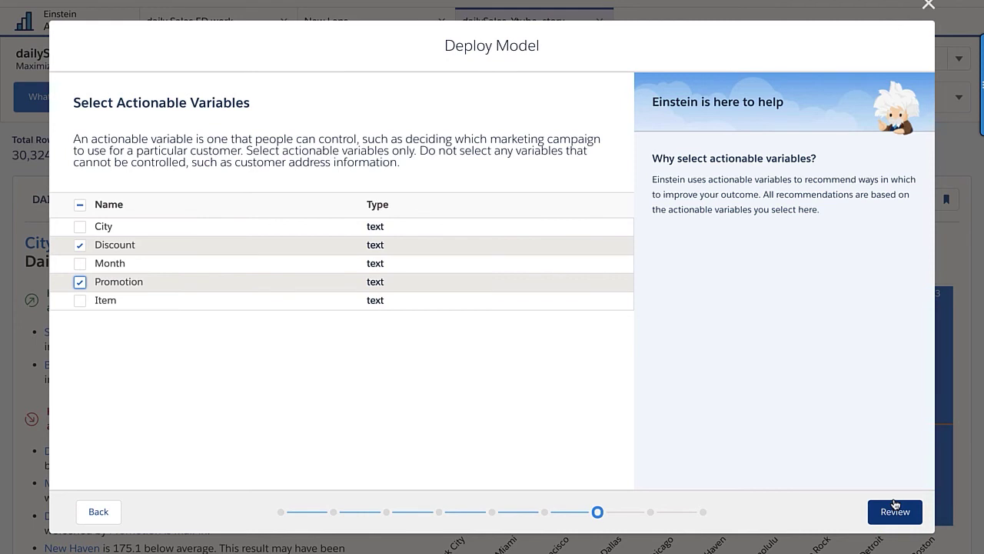
pyautogui.click(895, 506)
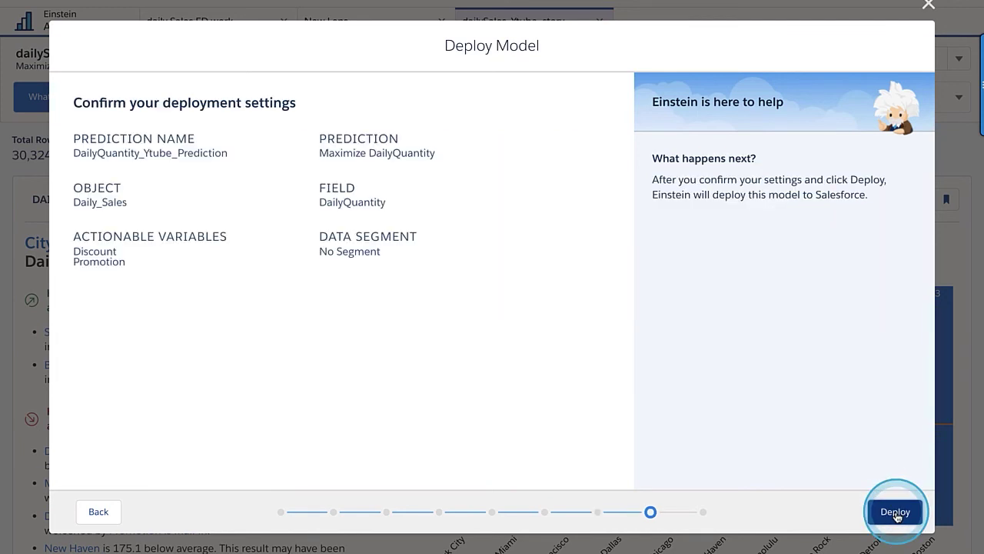
# Deploy the model with the reviewed settings and close the deployment wizard.
pyautogui.click(896, 513)
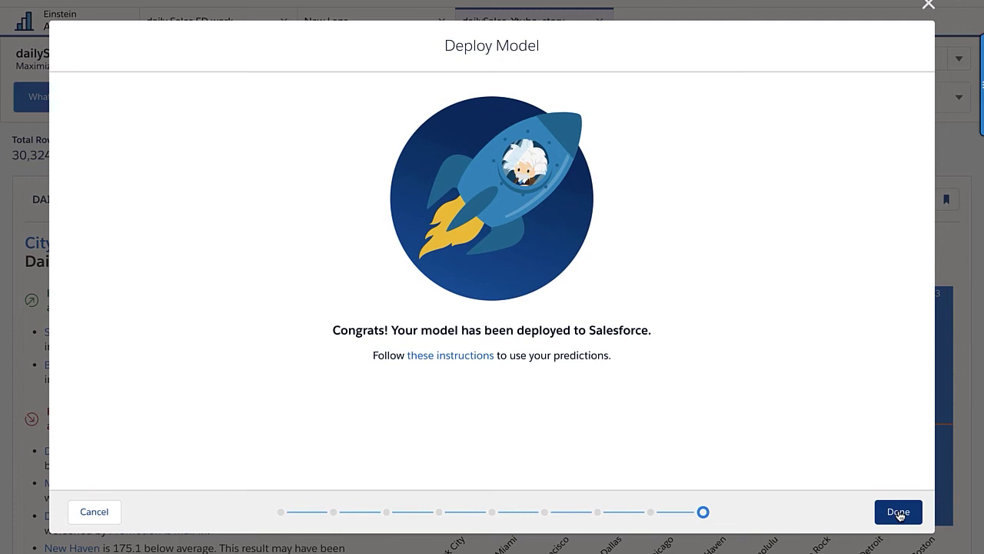
pyautogui.click(898, 512)
pyautogui.click(606, 230)
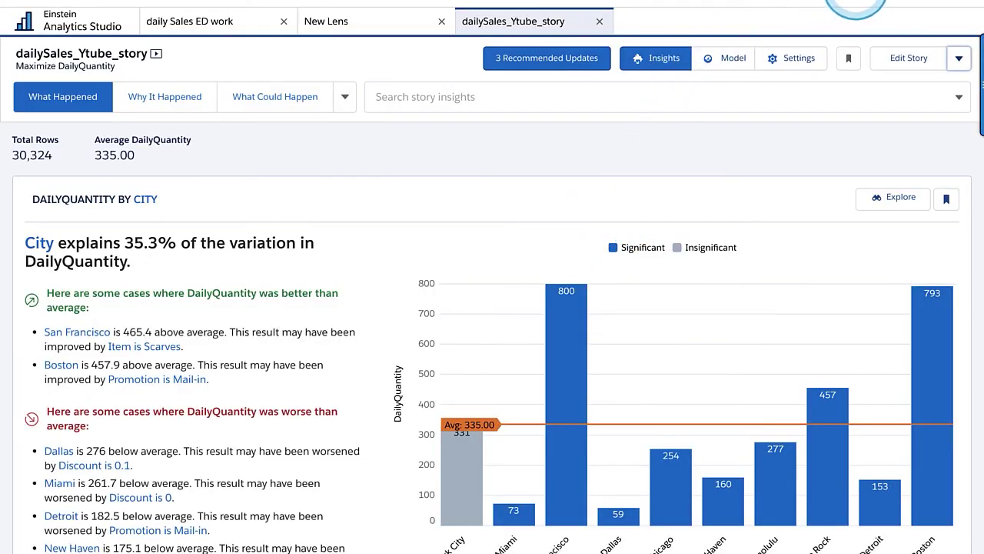
# Leave Analytics Studio and switch to the Salesforce Sales app, discarding any unsaved changes.
pyautogui.click(857, 2)
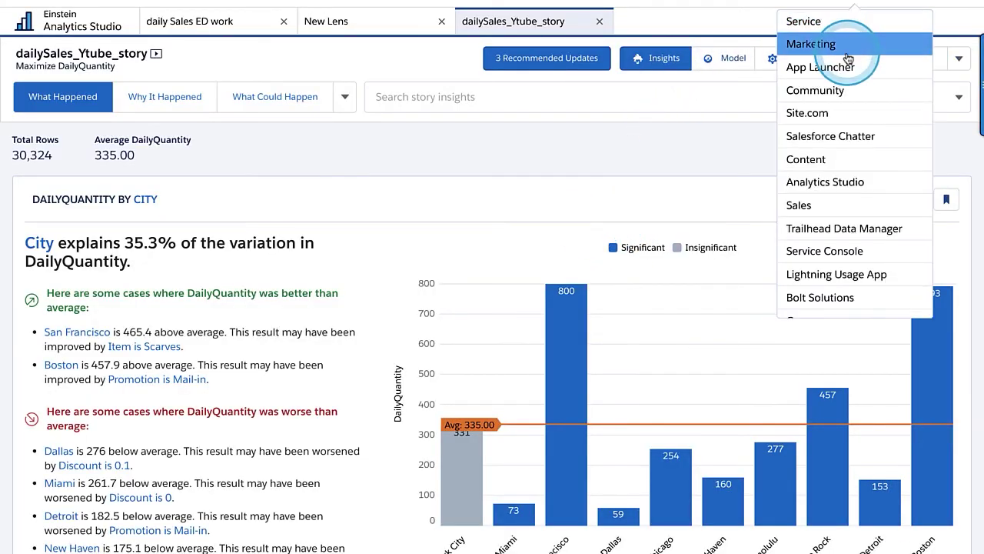
pyautogui.click(833, 24)
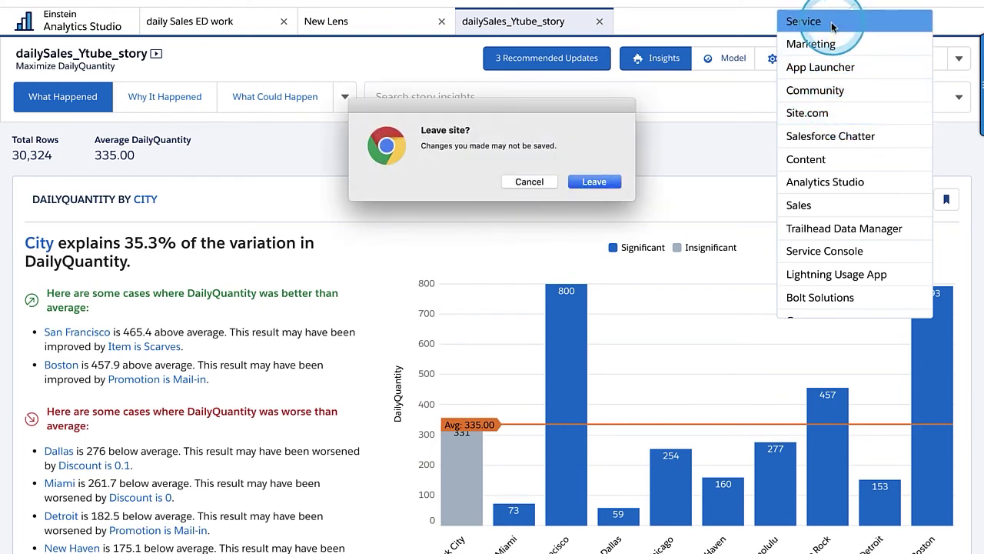
pyautogui.click(593, 183)
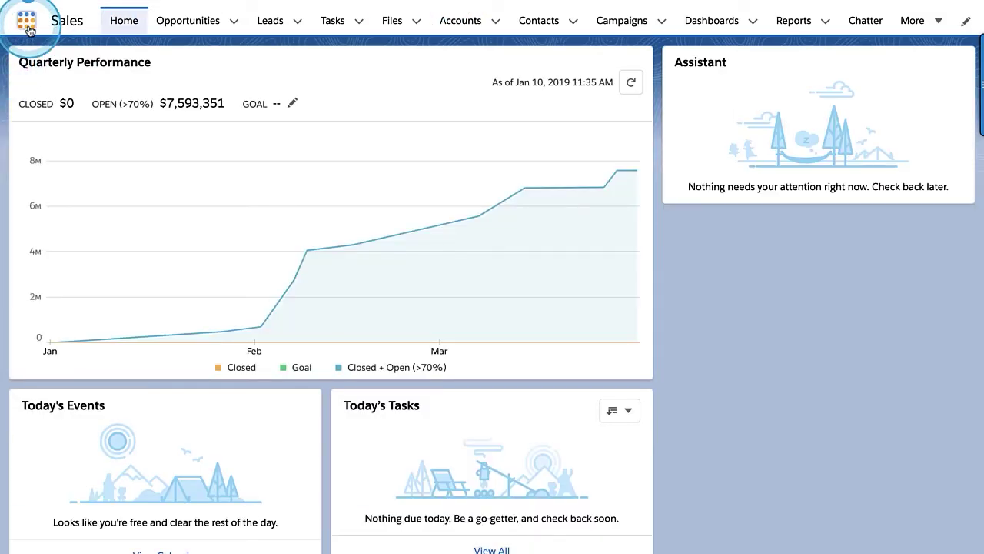
# Find the Daily_Sales object by searching for "dail" among the available apps and items, and open it.
pyautogui.click(26, 29)
pyautogui.click(86, 65)
pyautogui.write('dialy')
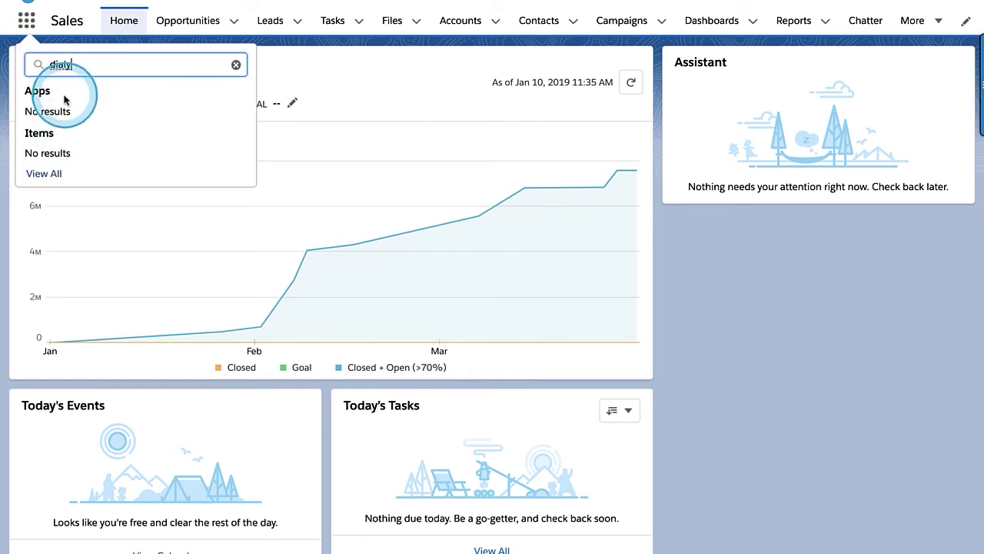
pyautogui.press('BackSpace')
pyautogui.press('BackSpace')
pyautogui.press('BackSpace')
pyautogui.press('BackSpace')
pyautogui.write('ail')
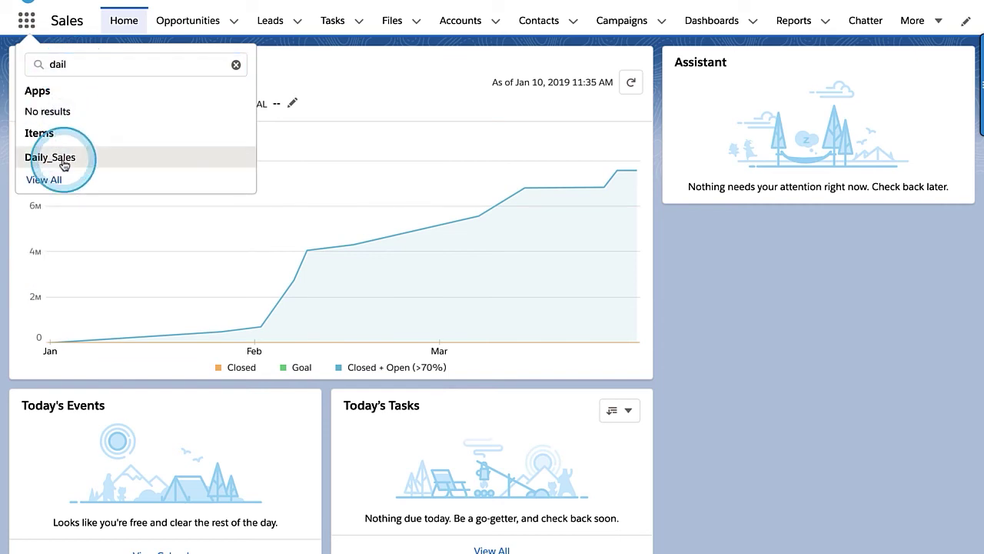
pyautogui.click(64, 161)
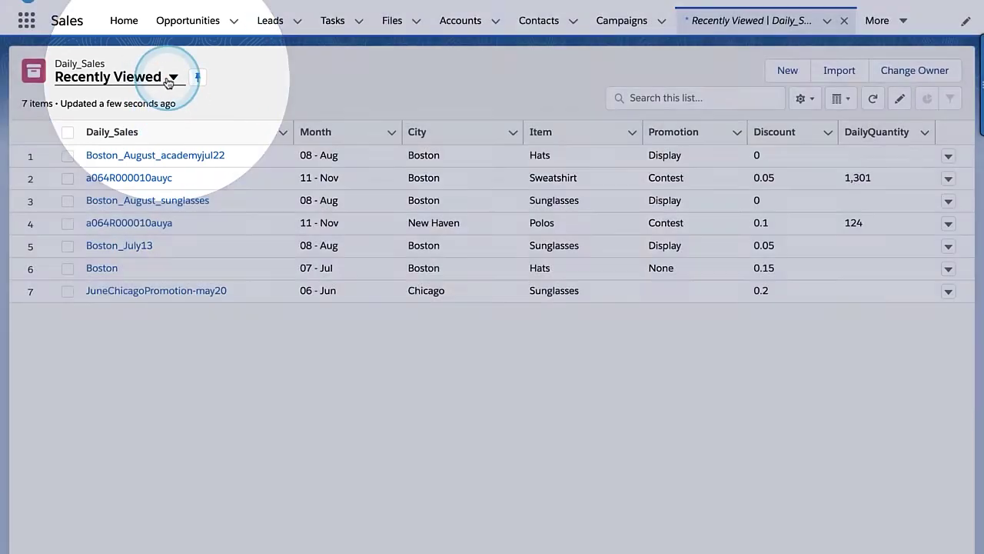
# Switch the Daily_Sales list to All Records and open record a064R000010auyb to check its Einstein predictions component.
pyautogui.click(171, 77)
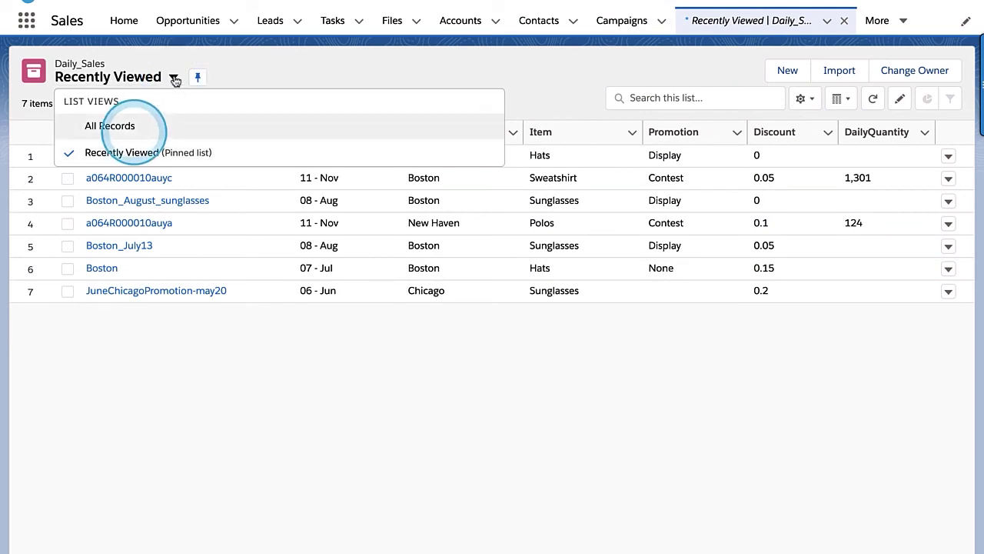
pyautogui.click(116, 126)
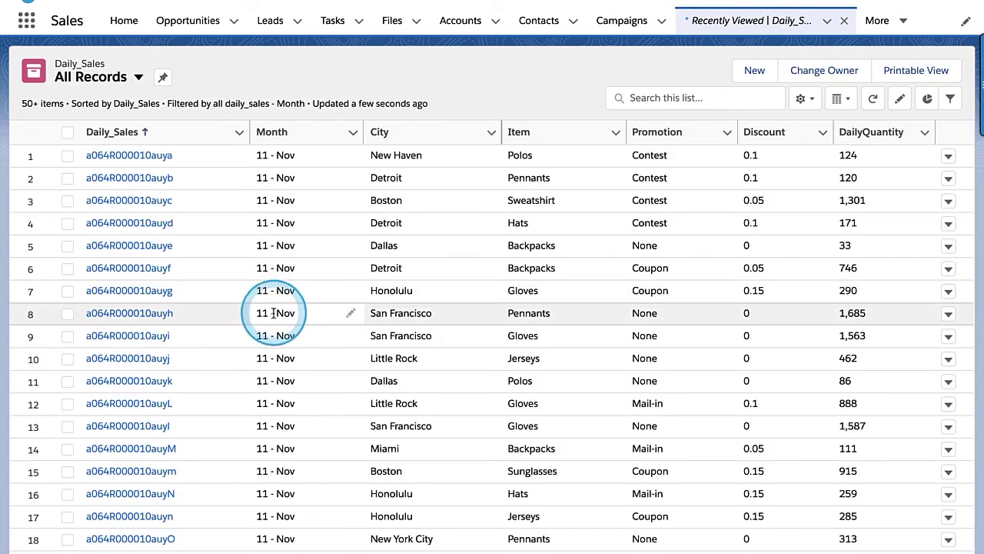
pyautogui.click(146, 178)
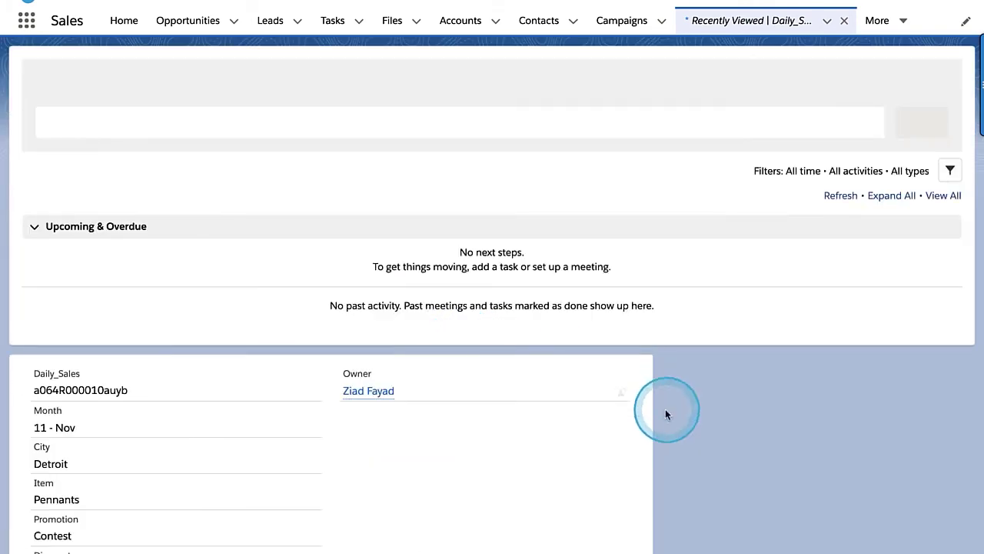
pyautogui.scroll(-1, 769, 456)
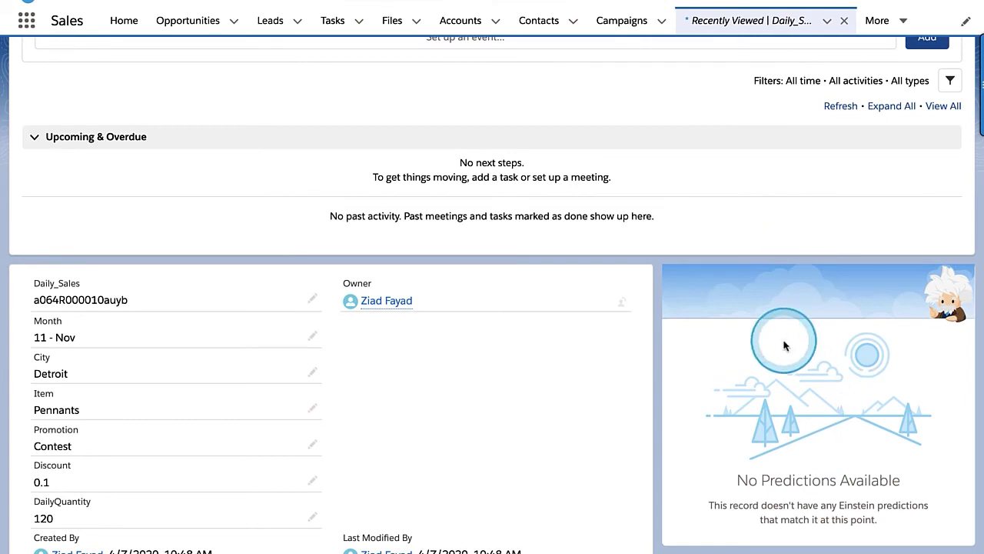
pyautogui.scroll(1, 900, 110)
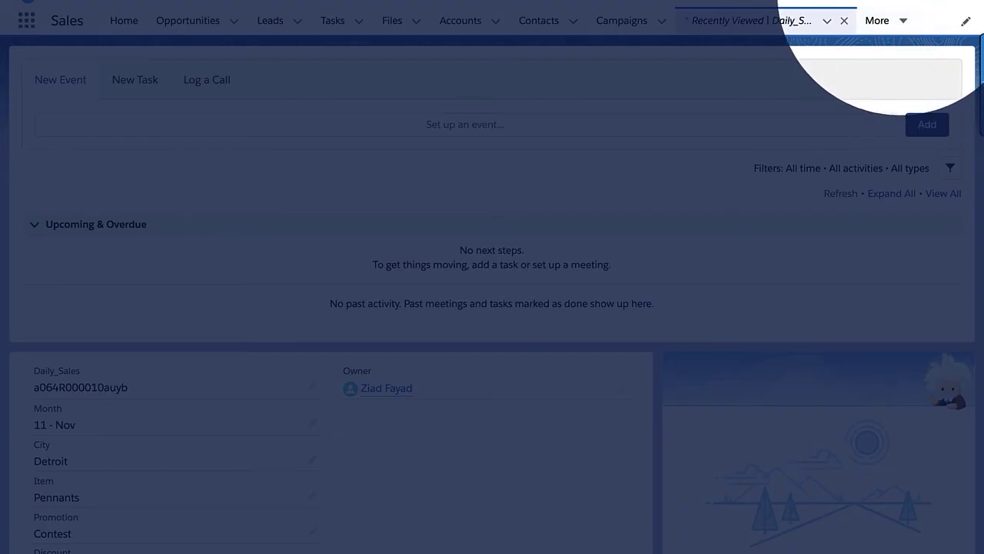
# Open the Daily_Sales record page for editing and delete the existing Einstein Predictions component from the sidebar.
pyautogui.rightClick(919, 9)
pyautogui.press('Escape')
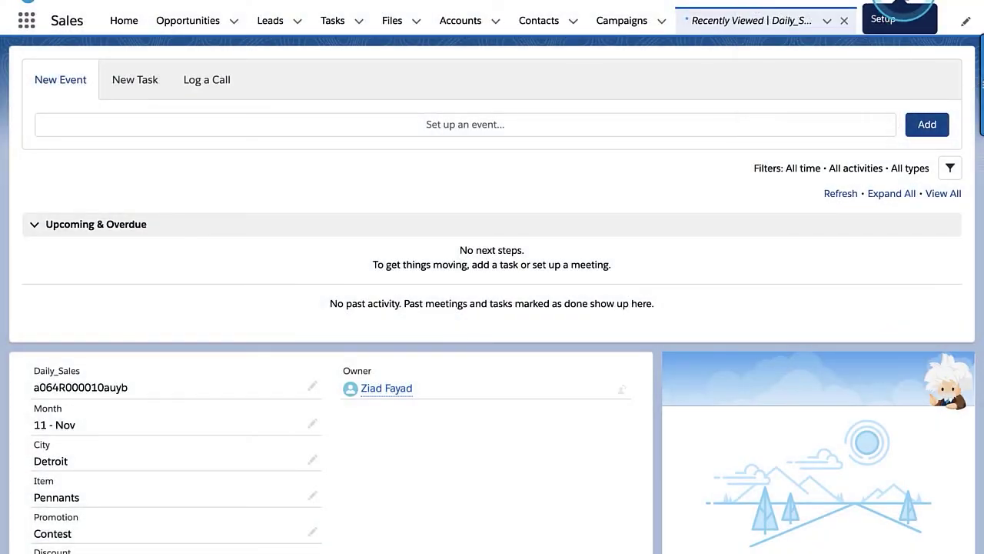
pyautogui.click(906, 7)
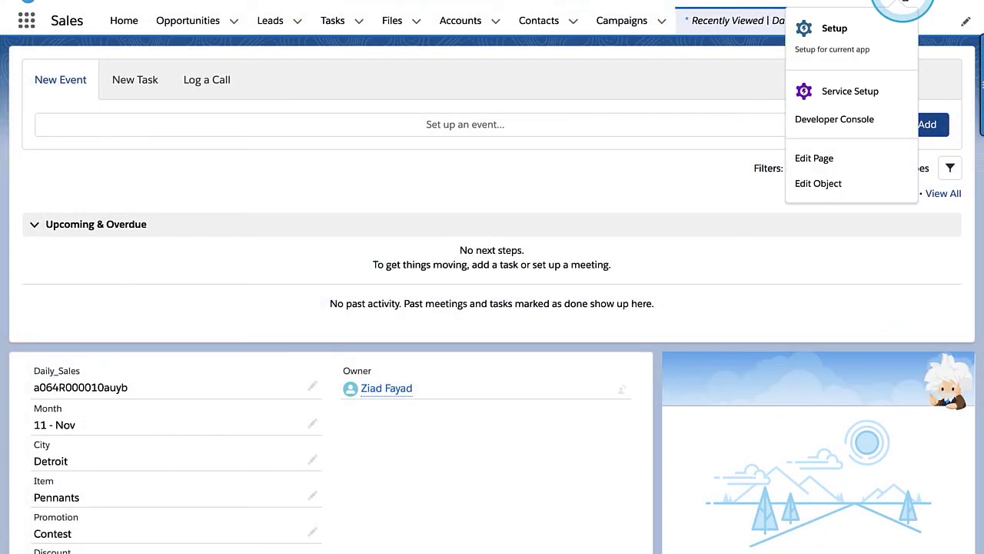
pyautogui.click(815, 158)
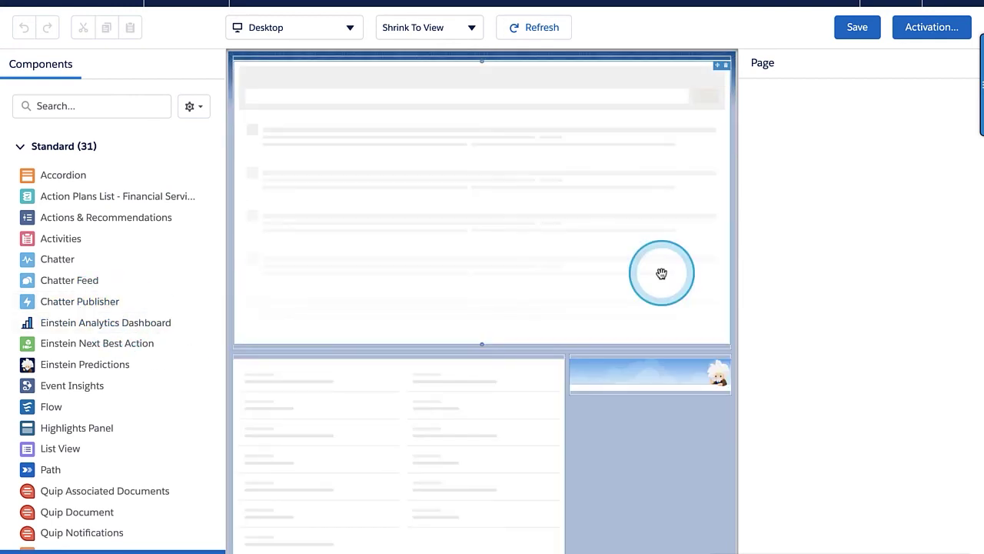
pyautogui.click(648, 253)
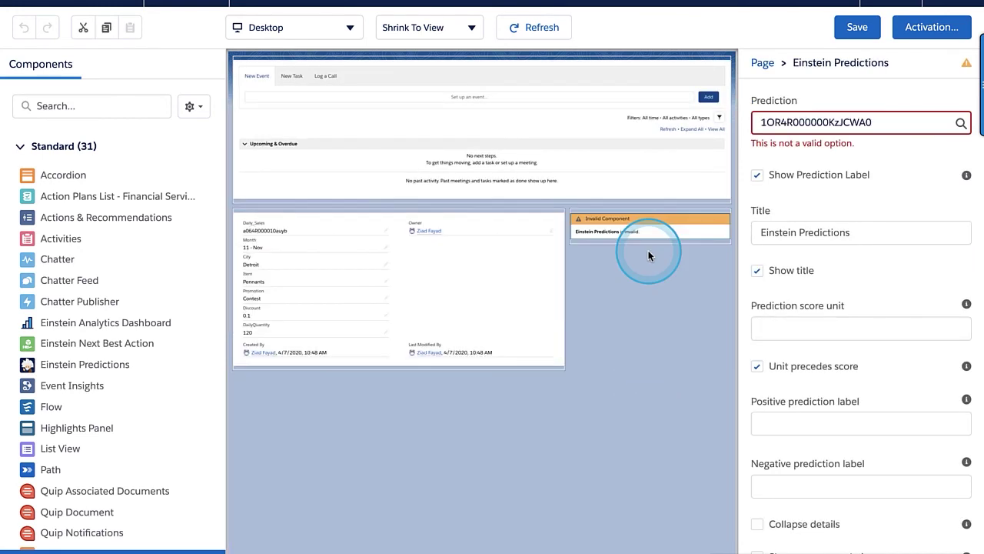
pyautogui.press('Delete')
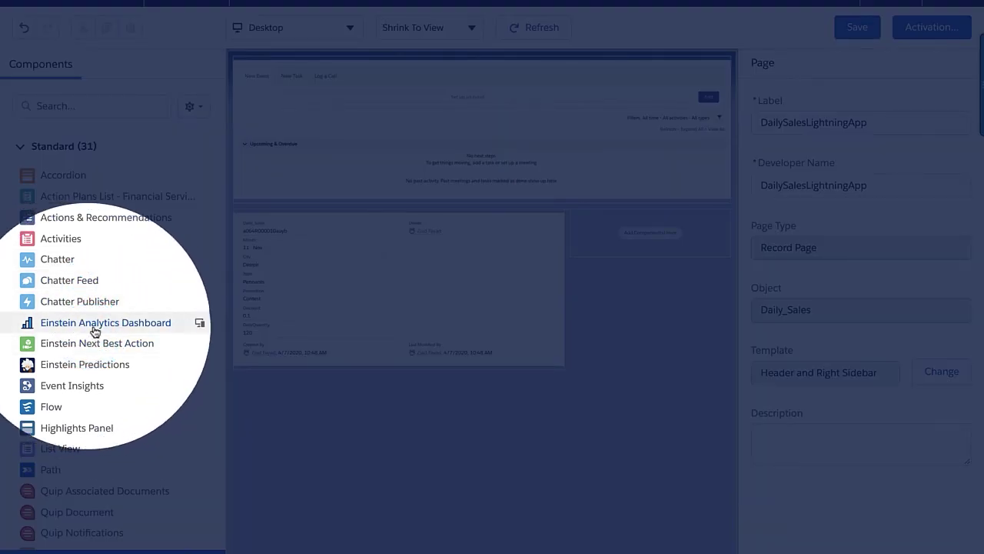
# Add an Einstein Predictions component to the page's right sidebar region and set its prediction to DailyQuantity_Ytube_Prediction.
pyautogui.click(59, 370)
pyautogui.moveTo(56, 370); pyautogui.dragTo(590, 221)
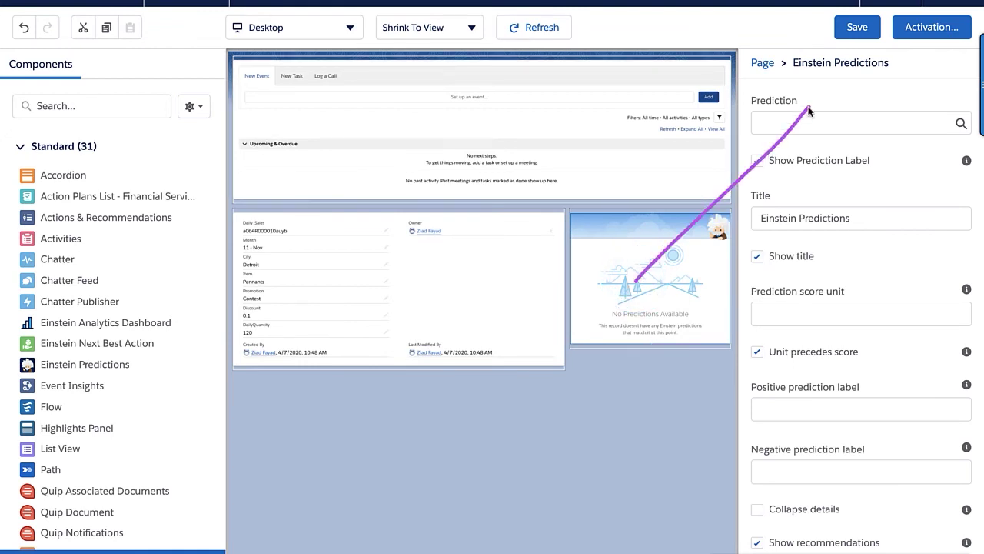
pyautogui.click(905, 132)
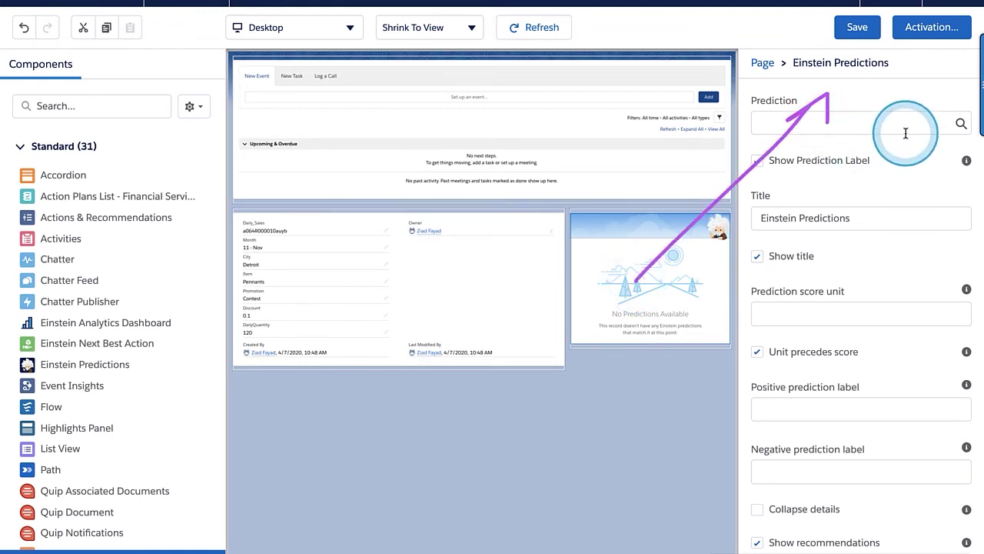
pyautogui.write('you')
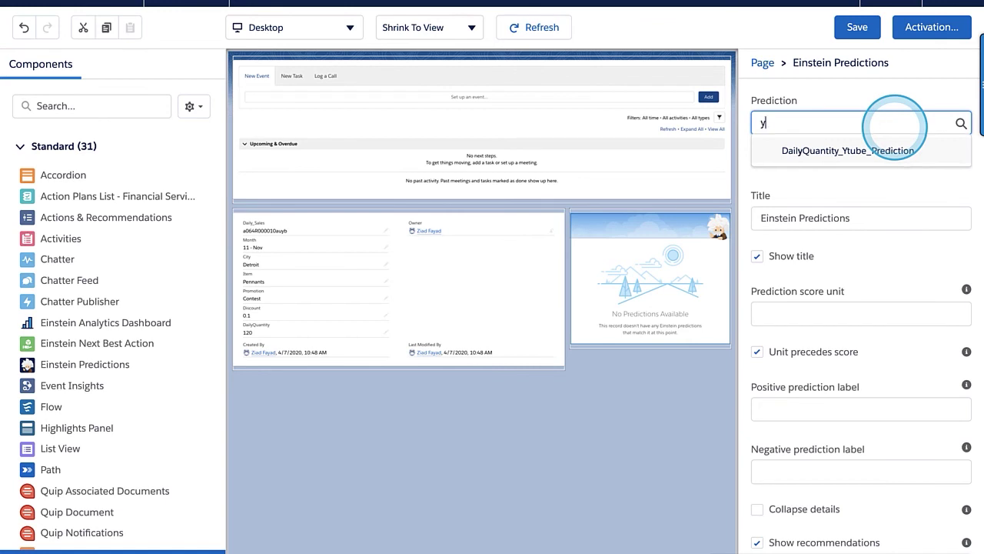
pyautogui.press('BackSpace')
pyautogui.press('BackSpace')
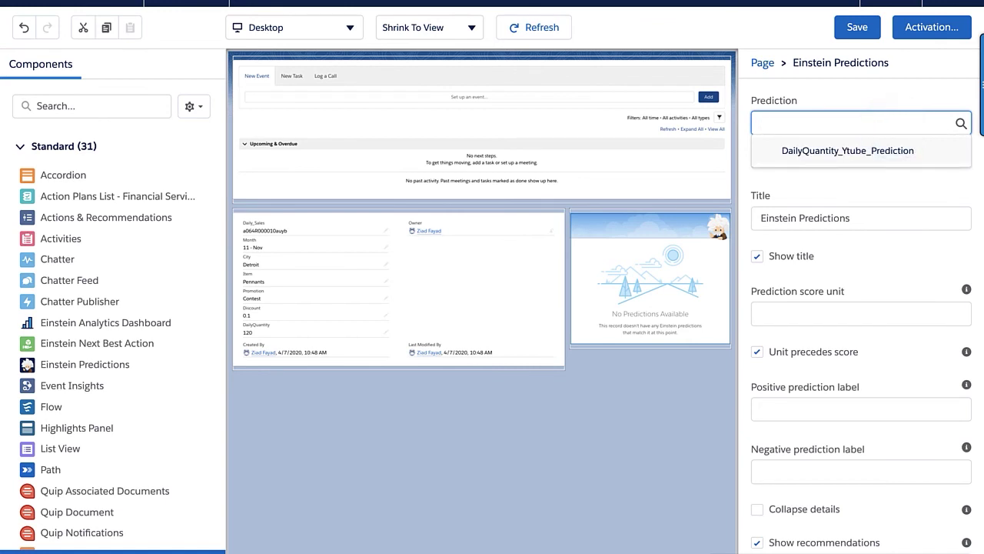
pyautogui.write('y_Yt')
pyautogui.write('u')
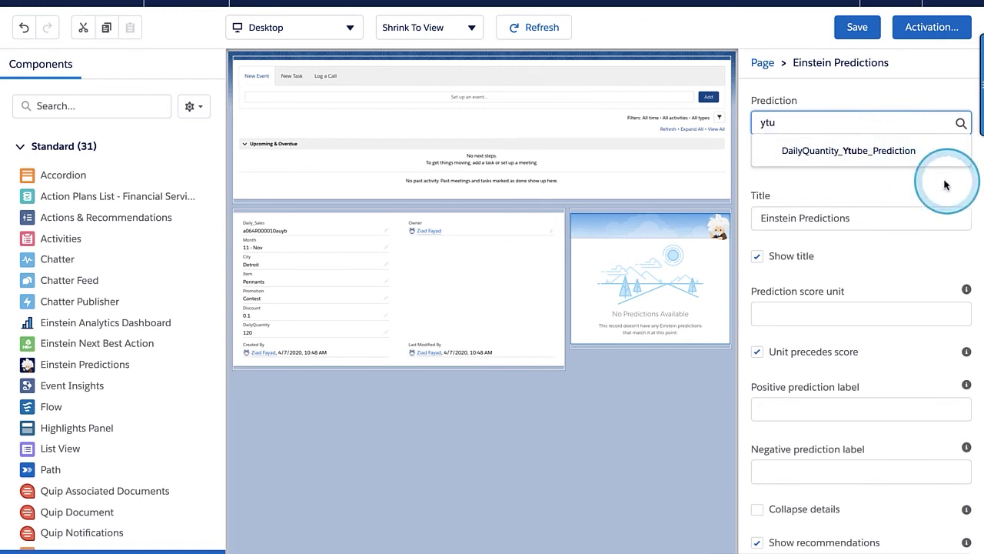
pyautogui.click(891, 158)
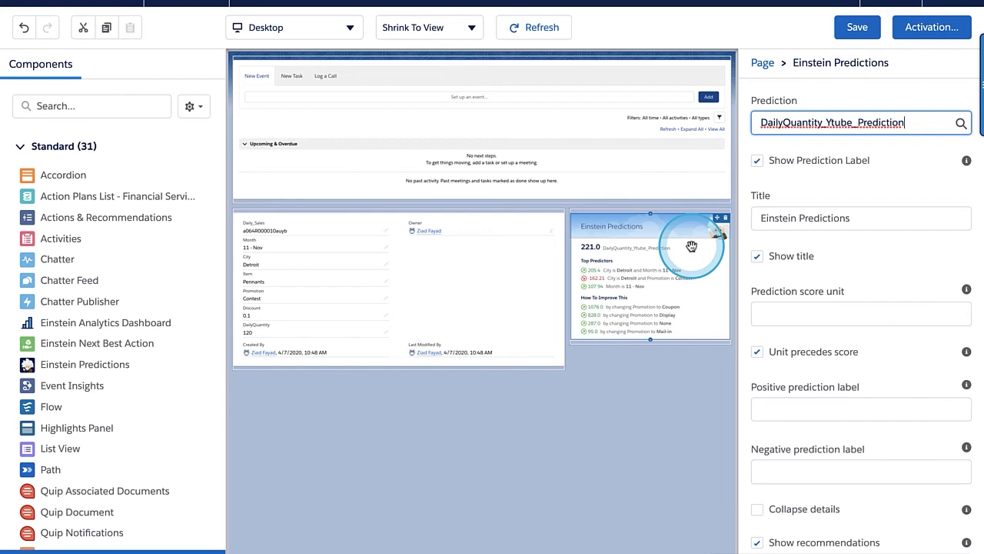
# Save the Daily_Sales record page and return to the record to view its Einstein predictions.
pyautogui.moveTo(693, 244)
pyautogui.mouseDown()
pyautogui.moveTo(639, 201)
pyautogui.moveTo(568, 315)
pyautogui.moveTo(683, 283)
pyautogui.mouseUp()
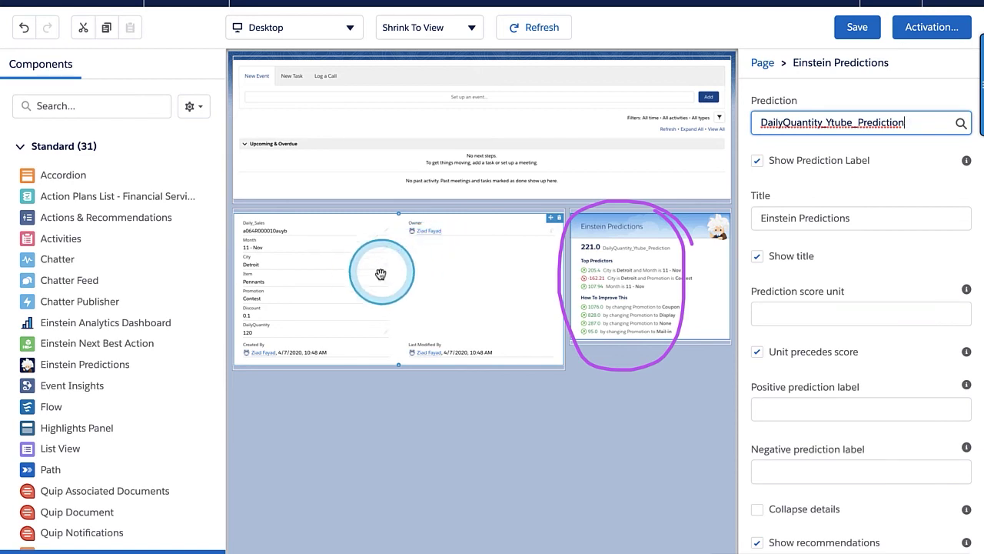
pyautogui.moveTo(855, 157); pyautogui.dragTo(799, 145)
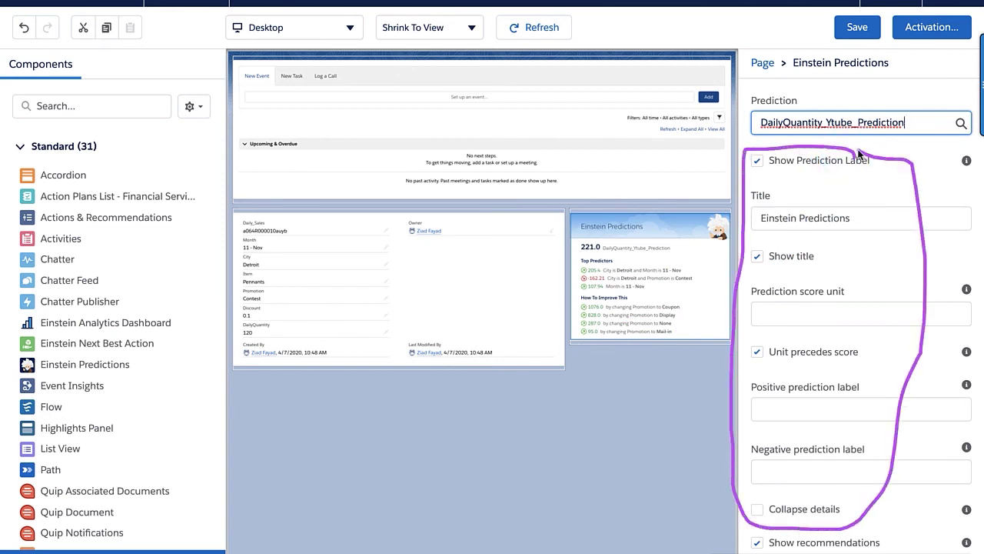
pyautogui.click(860, 27)
pyautogui.click(929, 29)
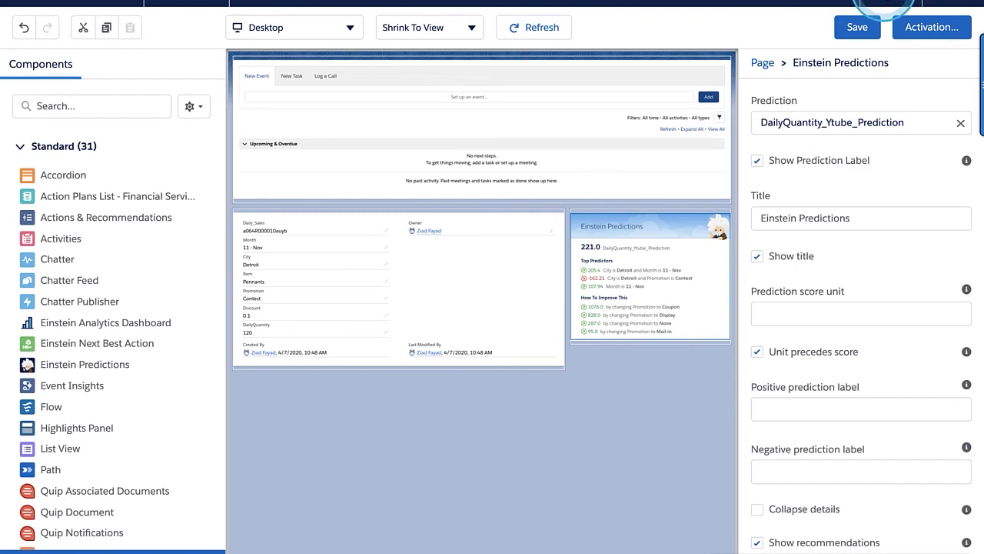
pyautogui.click(885, 4)
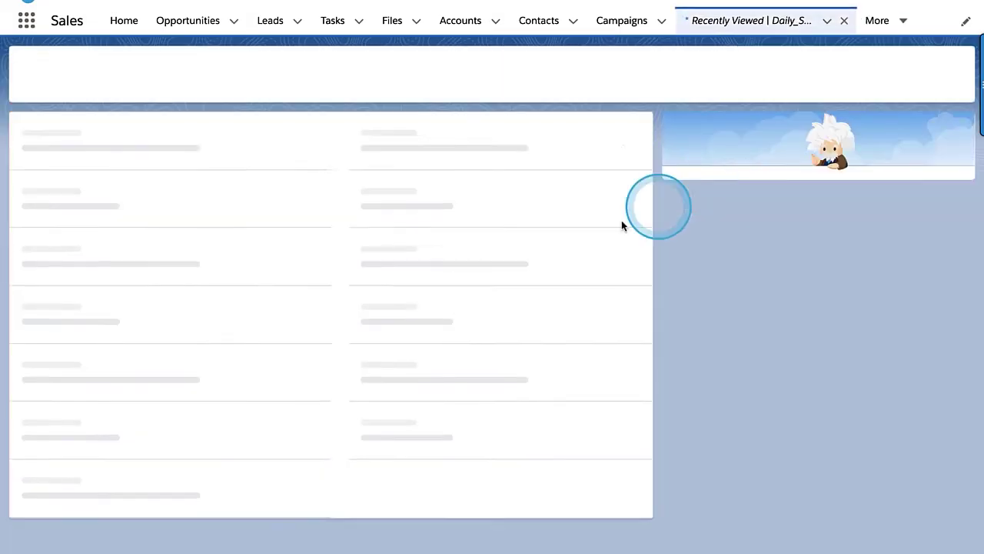
pyautogui.scroll(-1, 719, 339)
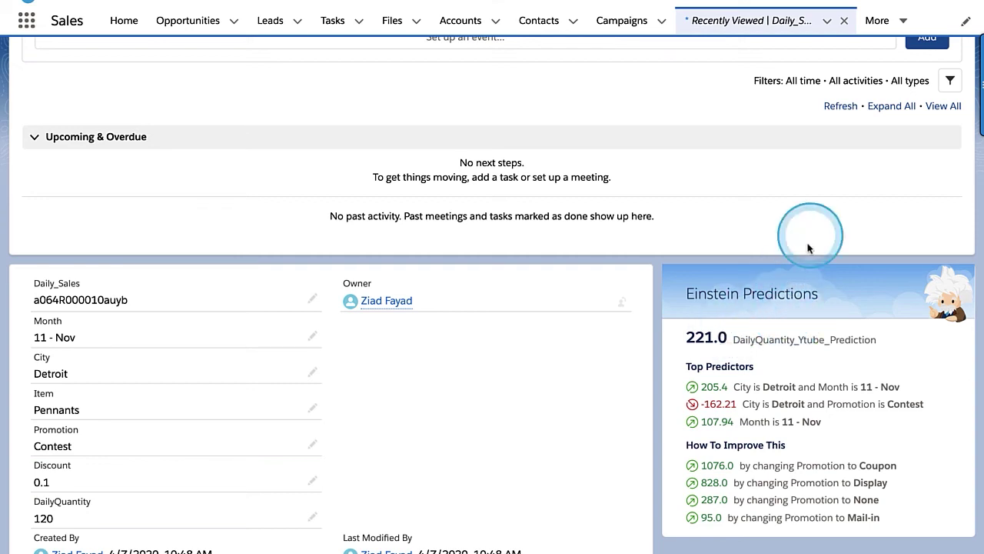
# Reopen the record page editor, review the Einstein Predictions component's display settings, and return to the record's predictions.
pyautogui.click(906, 2)
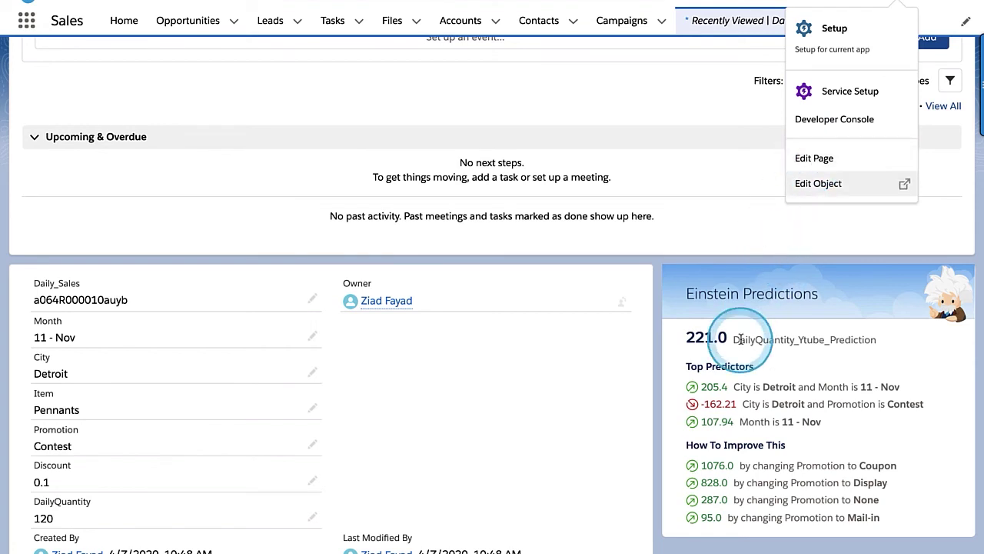
pyautogui.click(813, 160)
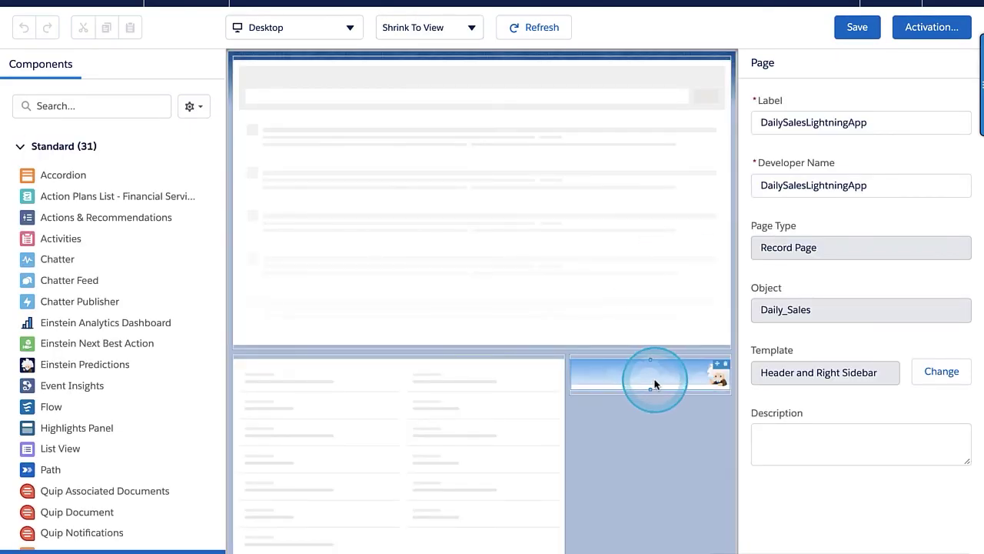
pyautogui.click(659, 265)
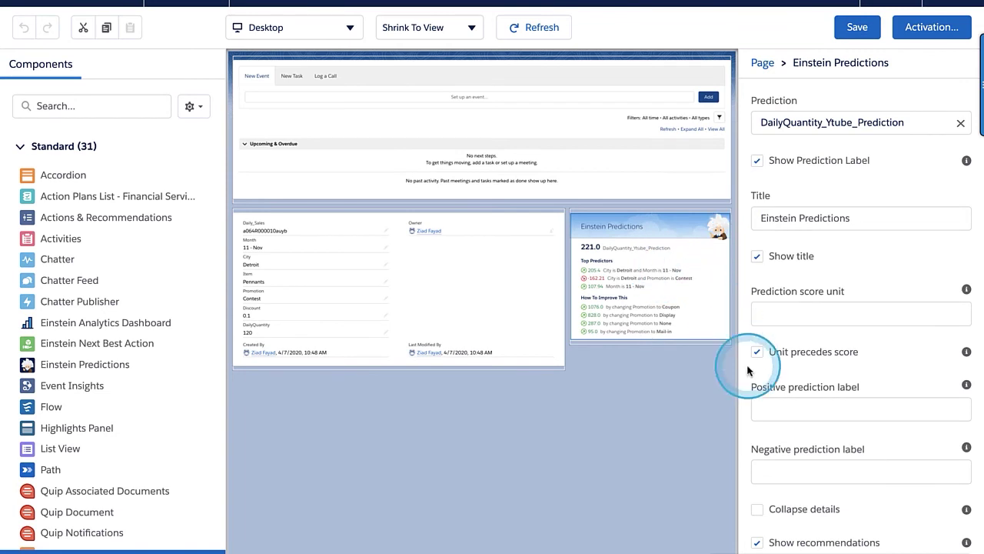
pyautogui.scroll(-4, 823, 464)
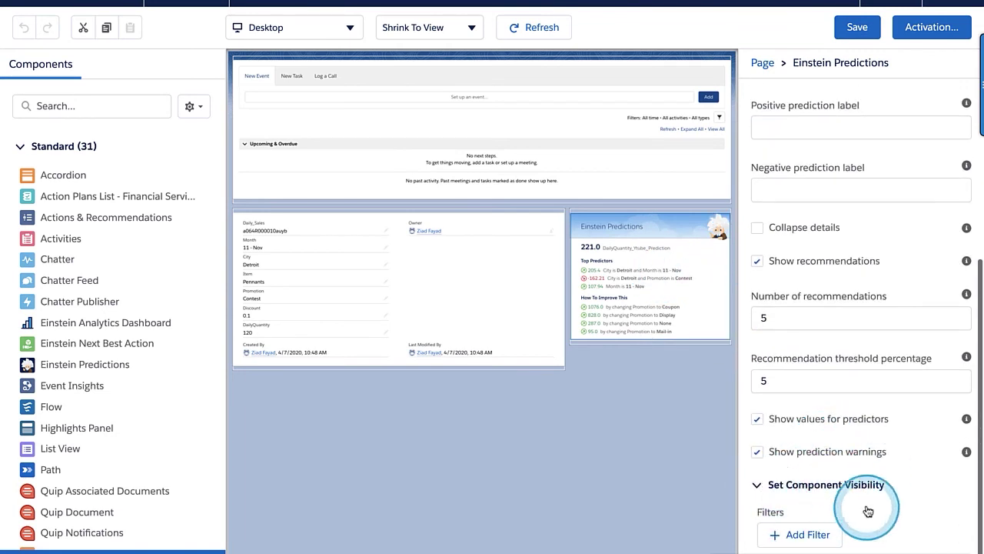
pyautogui.click(912, 29)
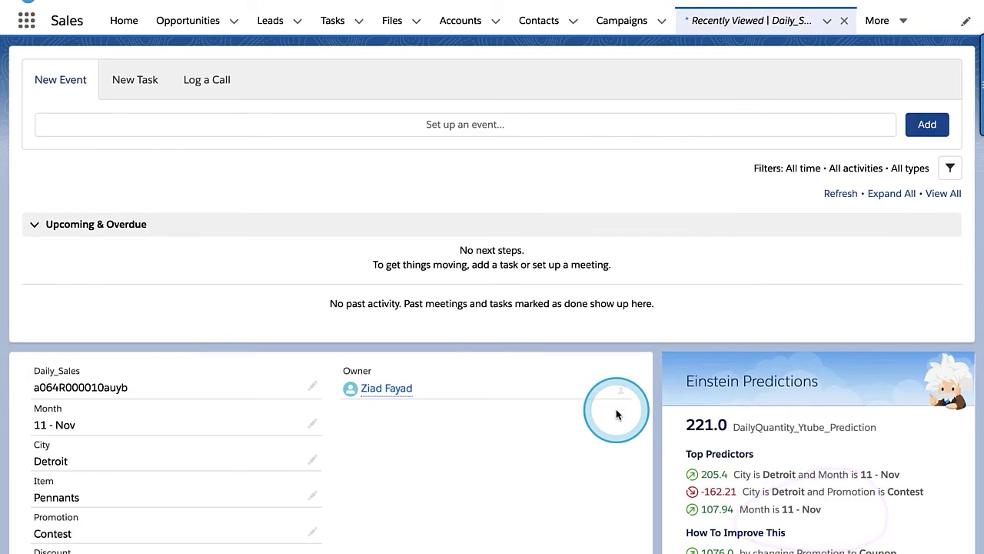
pyautogui.scroll(-2, 769, 323)
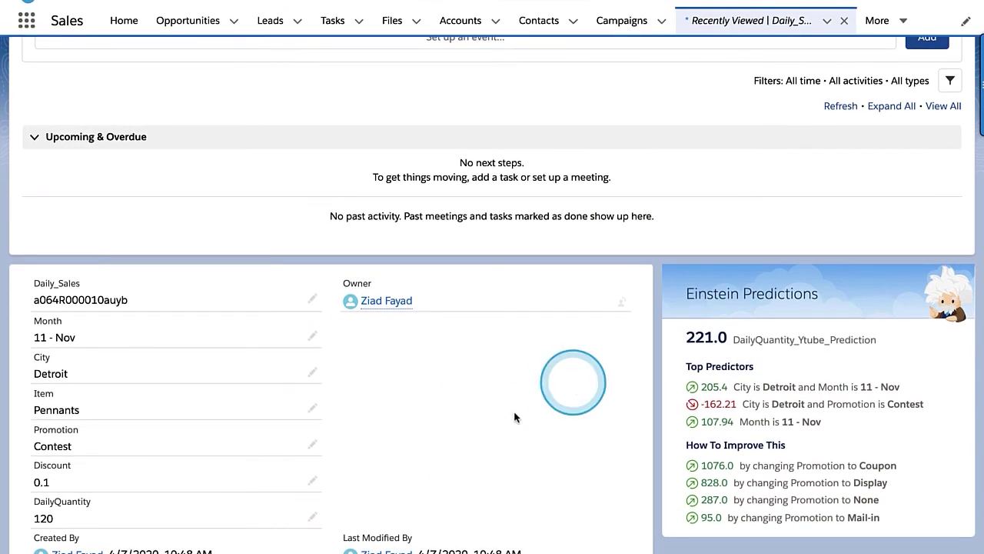
# Edit the record's fields inline, keep City as Detroit, and save the record.
pyautogui.click(313, 408)
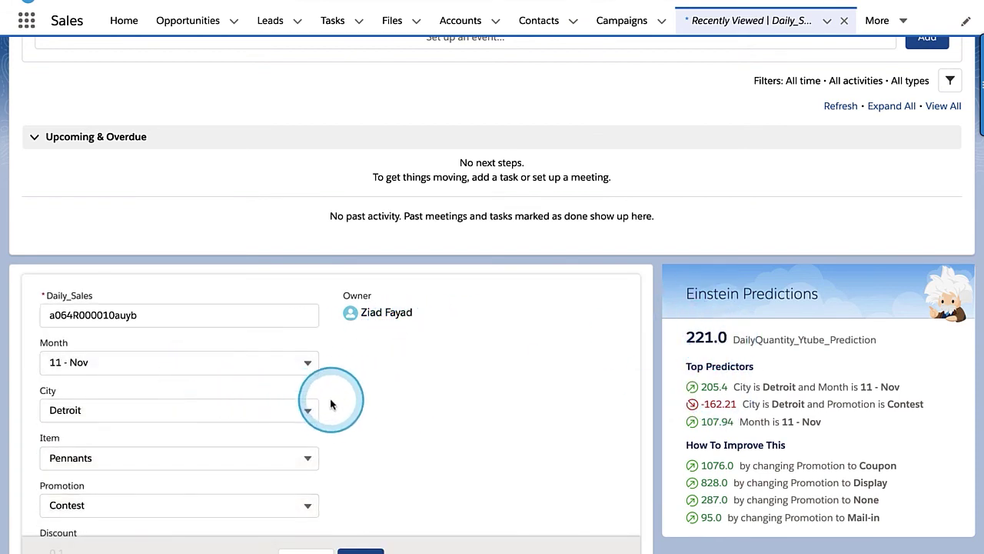
pyautogui.click(308, 409)
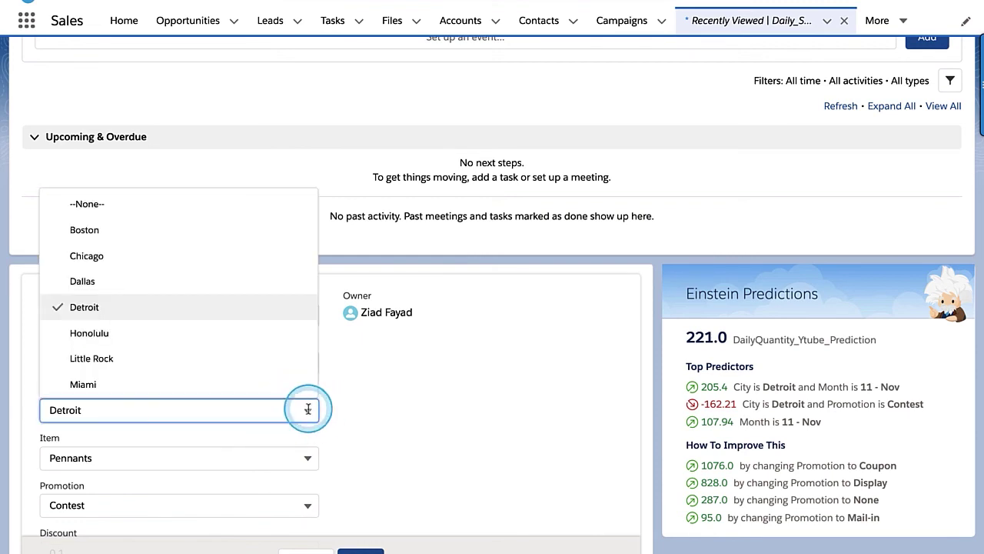
pyautogui.click(308, 409)
pyautogui.click(360, 549)
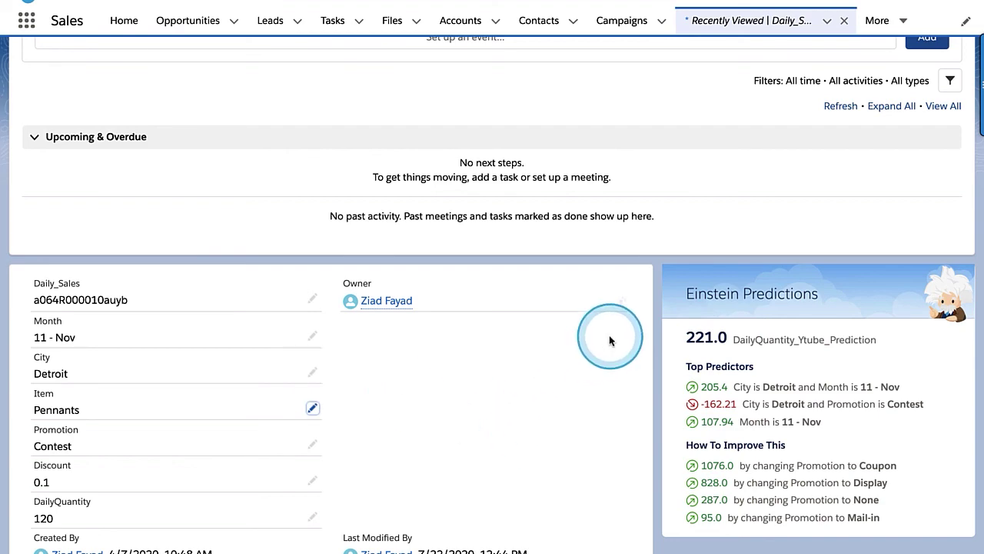
# Start a new Daily_Sales record and name it Boston_August_Sunglasses.
pyautogui.scroll(1, 846, 86)
pyautogui.scroll(1, 846, 86)
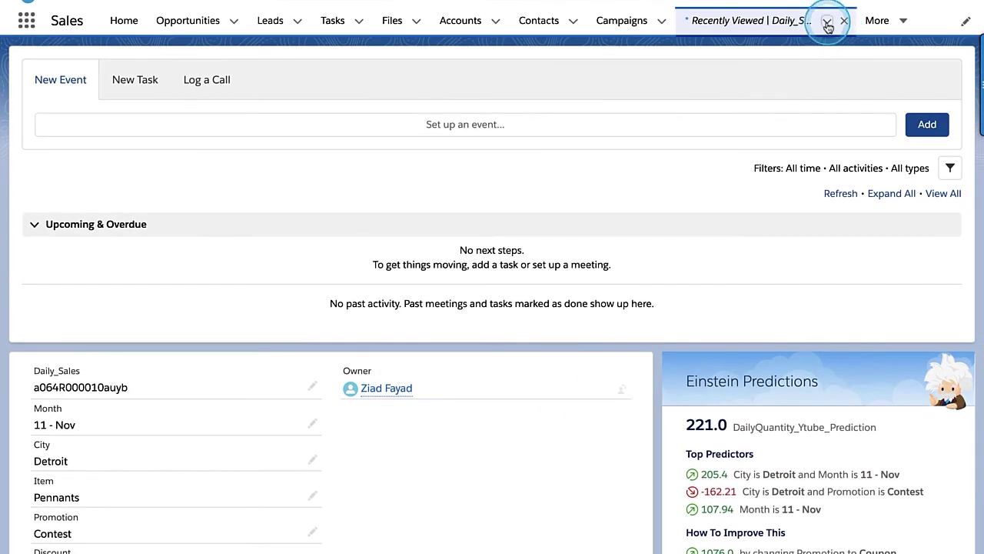
pyautogui.click(827, 21)
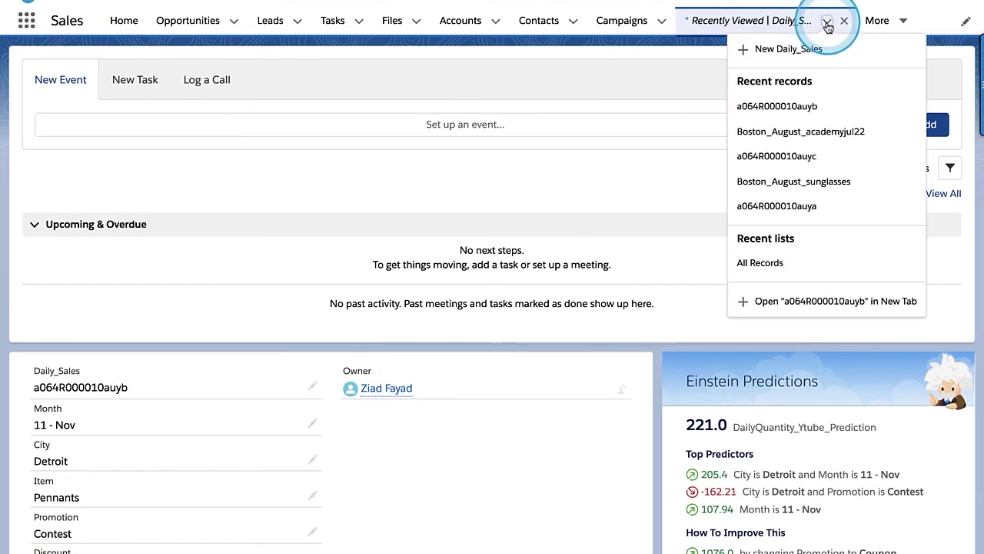
pyautogui.click(791, 50)
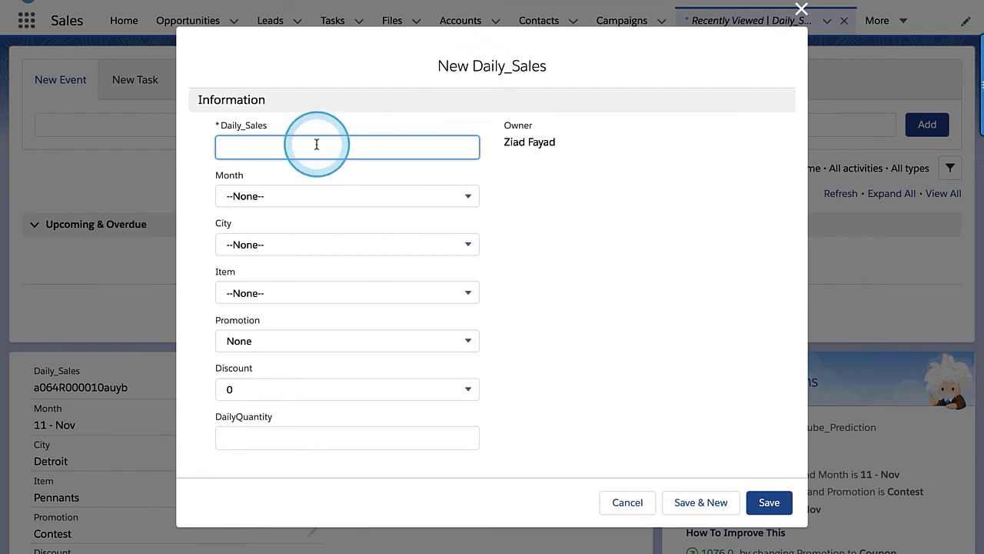
pyautogui.write('Boston')
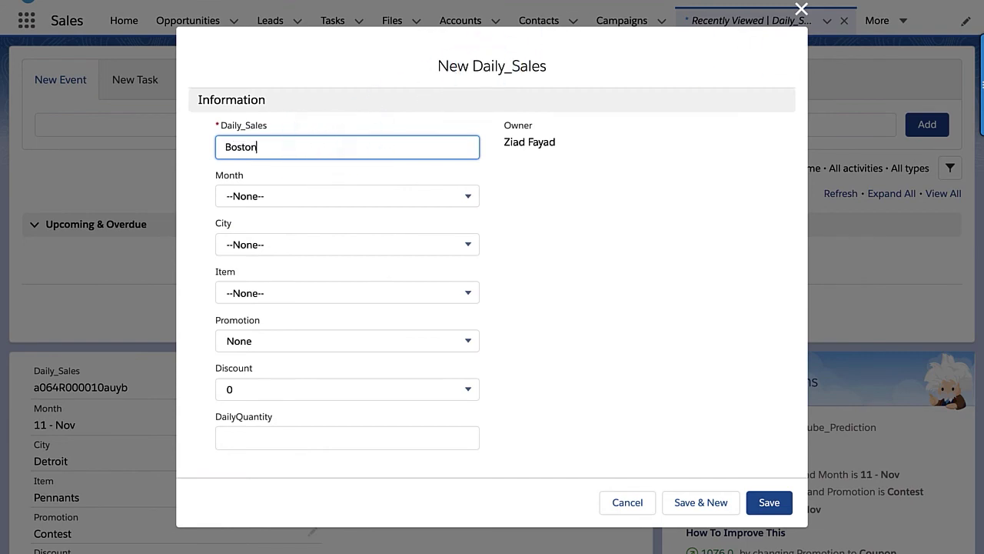
pyautogui.write('_August_Sunglasses')
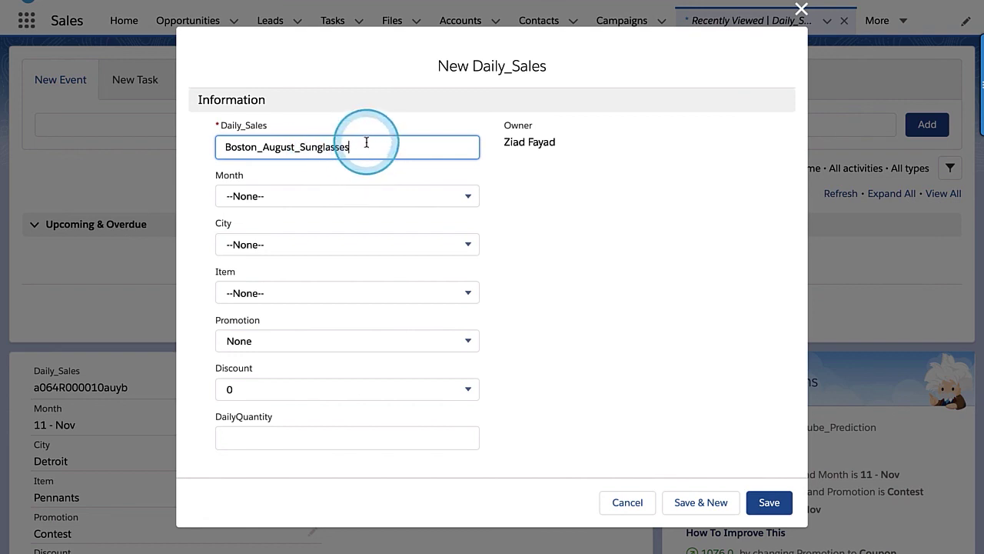
# Set the new record's Month to 08 - Aug and its City to Boston.
pyautogui.click(446, 198)
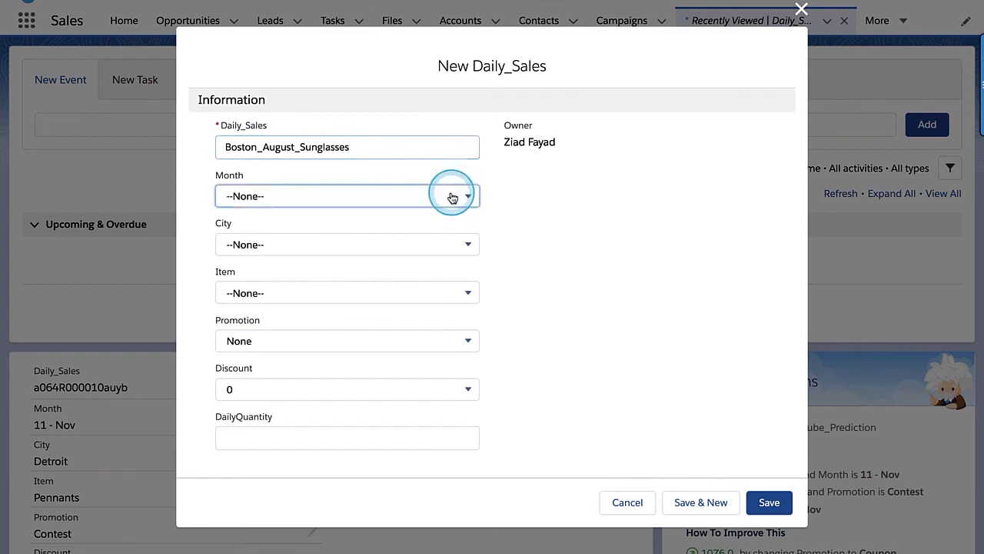
pyautogui.scroll(-1, 342, 329)
pyautogui.scroll(-1, 341, 330)
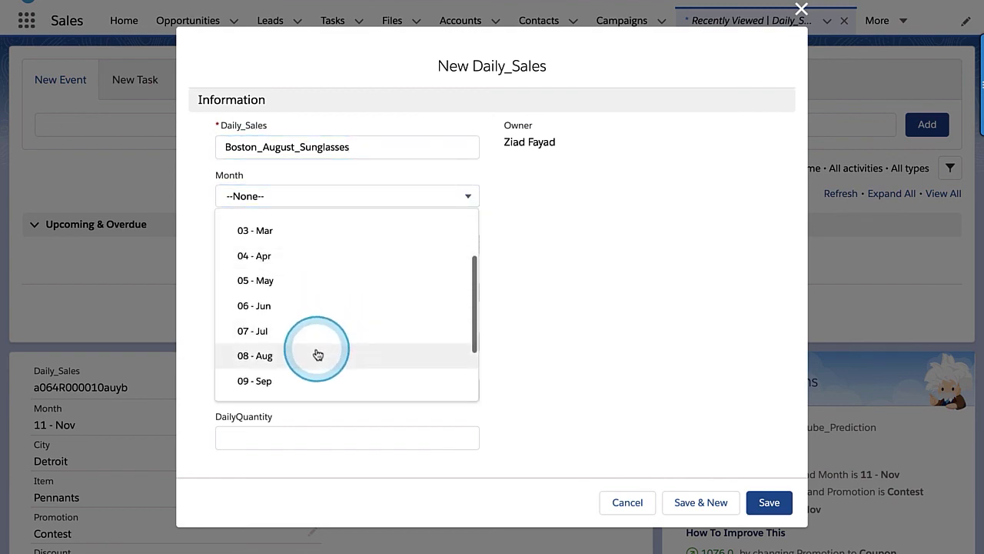
pyautogui.click(318, 351)
pyautogui.click(350, 245)
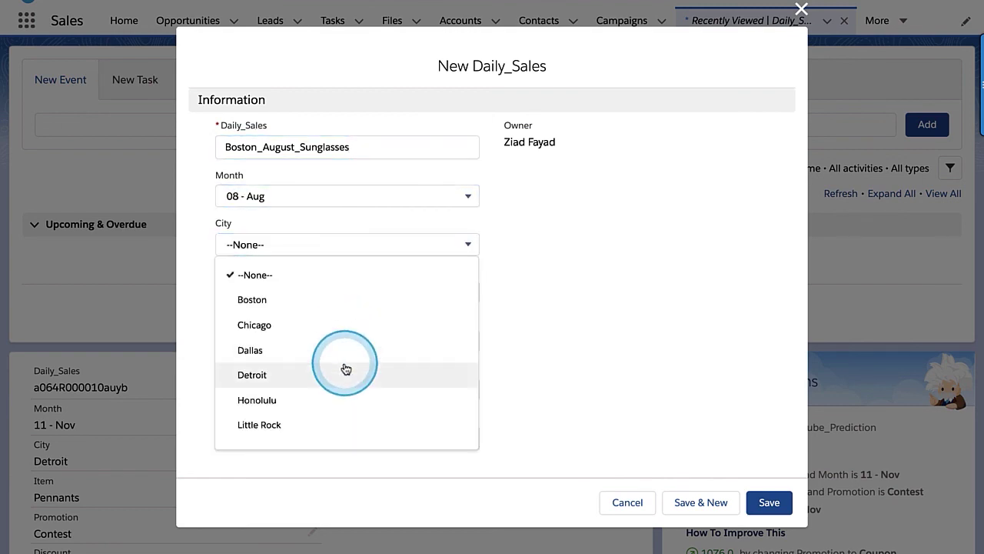
pyautogui.click(293, 301)
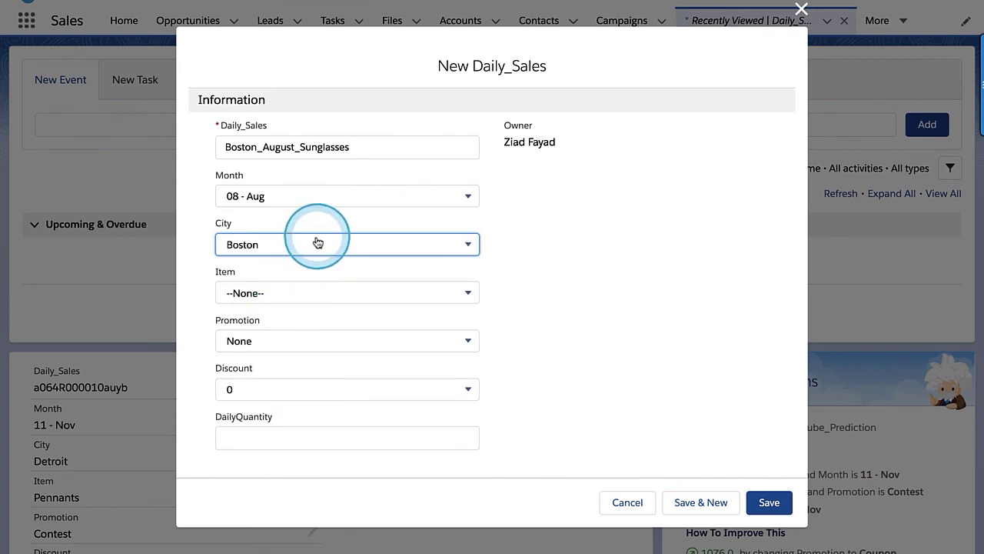
# Set the new record's Item to Sunglasses and Promotion to --None--, and save the record.
pyautogui.click(340, 294)
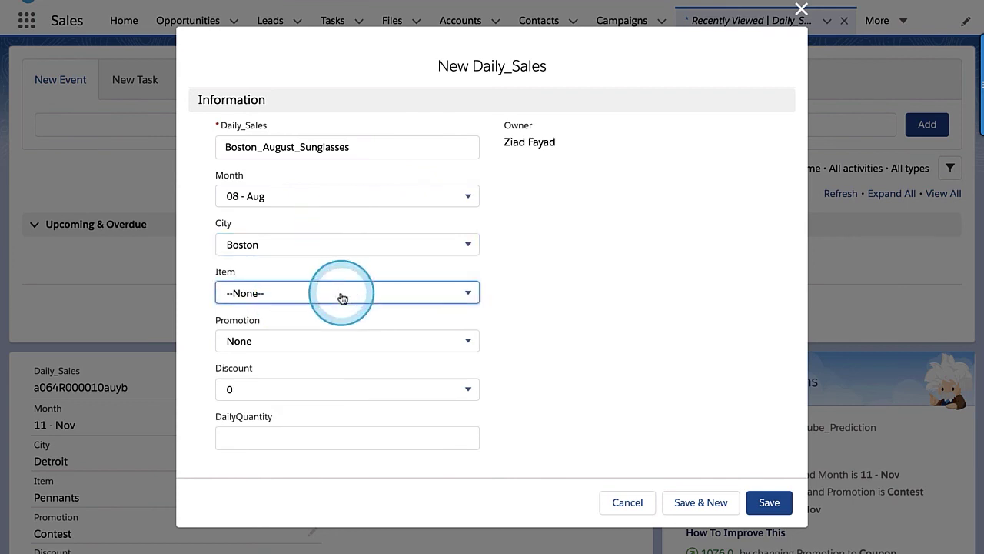
pyautogui.scroll(-3, 335, 429)
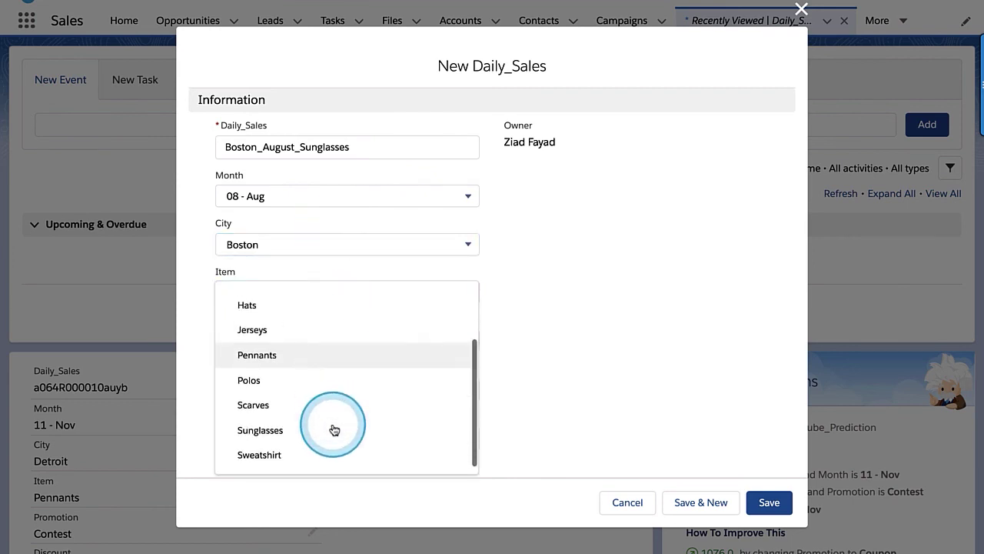
pyautogui.click(283, 431)
pyautogui.click(300, 343)
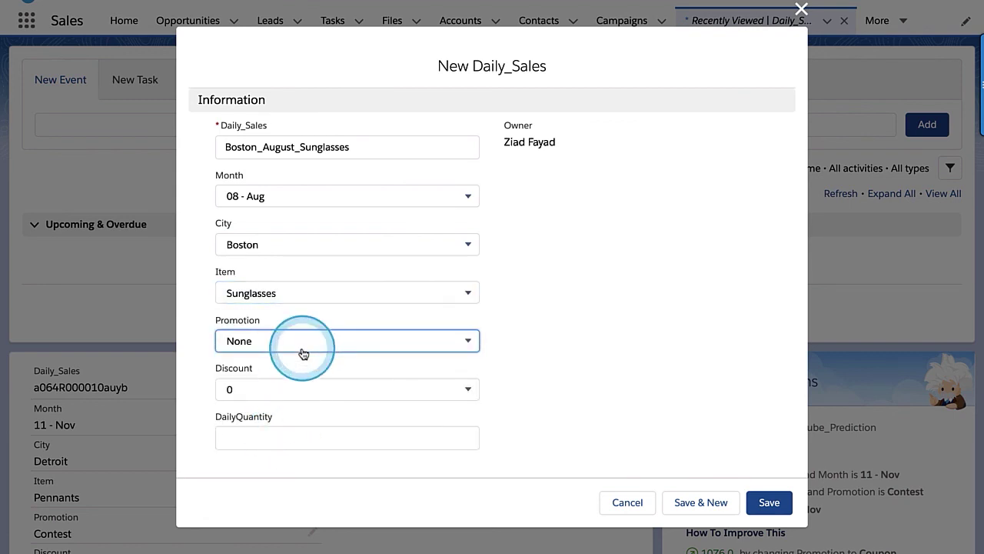
pyautogui.click(265, 332)
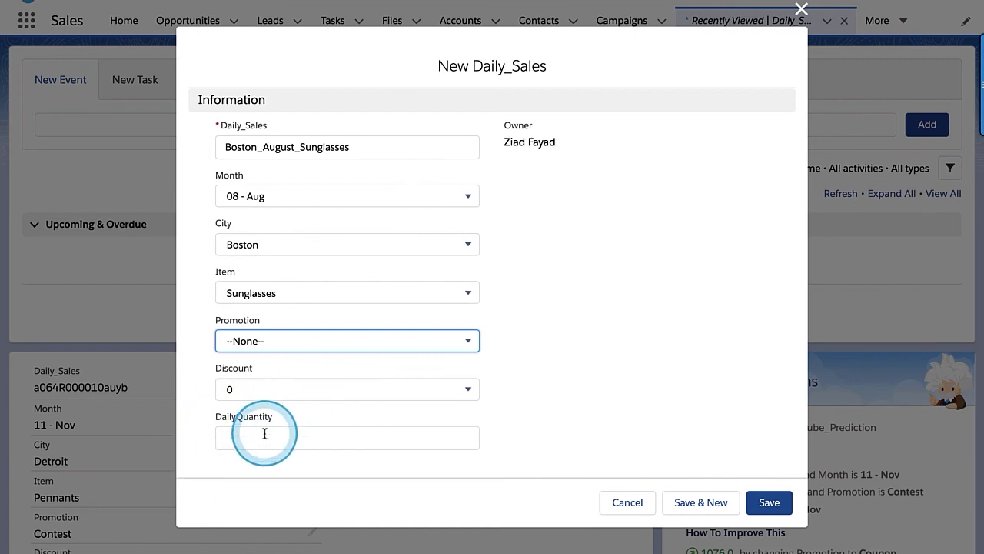
pyautogui.click(772, 502)
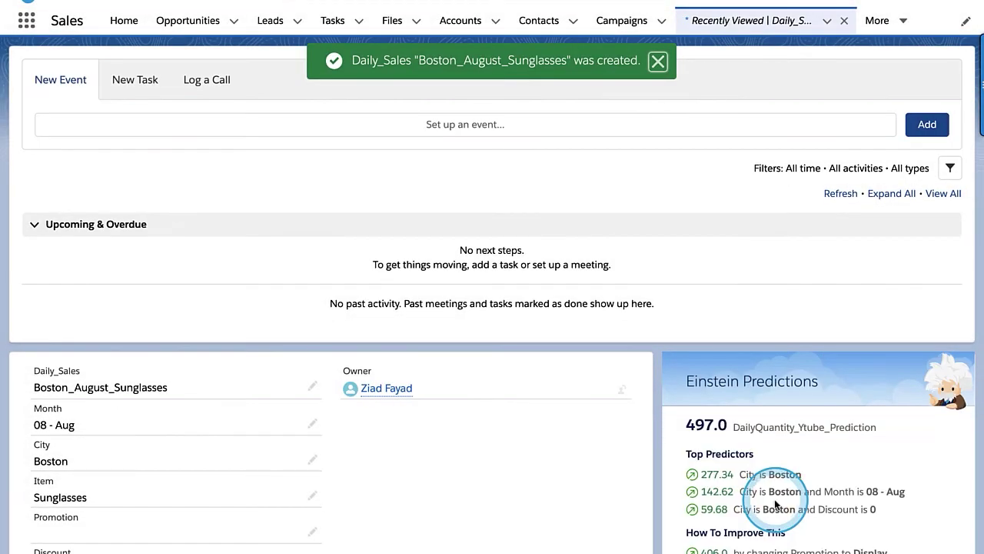
# Review the new record's Einstein predictions, set its Promotion to Display, and save the change.
pyautogui.scroll(-2, 681, 433)
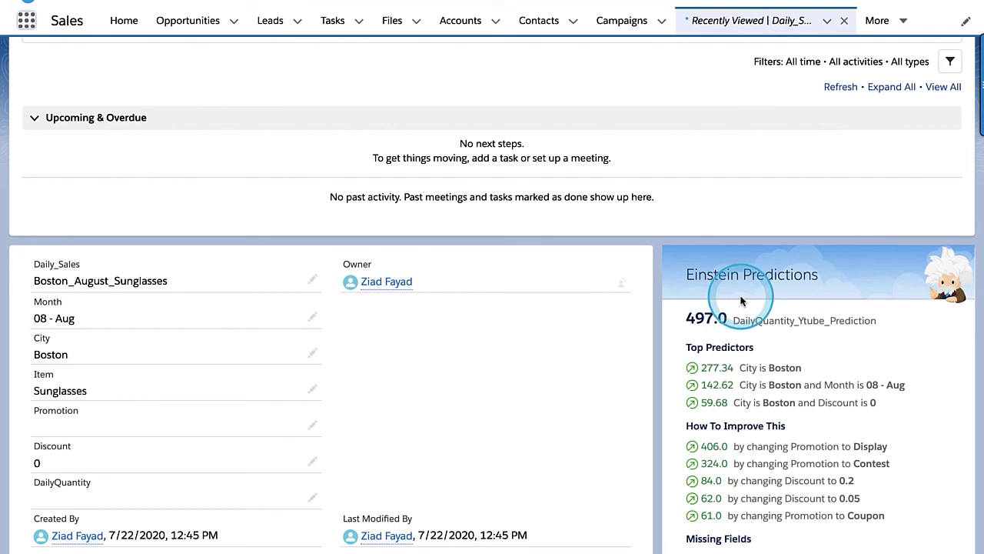
pyautogui.moveTo(713, 275)
pyautogui.mouseDown()
pyautogui.moveTo(677, 282)
pyautogui.moveTo(739, 353)
pyautogui.moveTo(654, 379)
pyautogui.mouseUp()
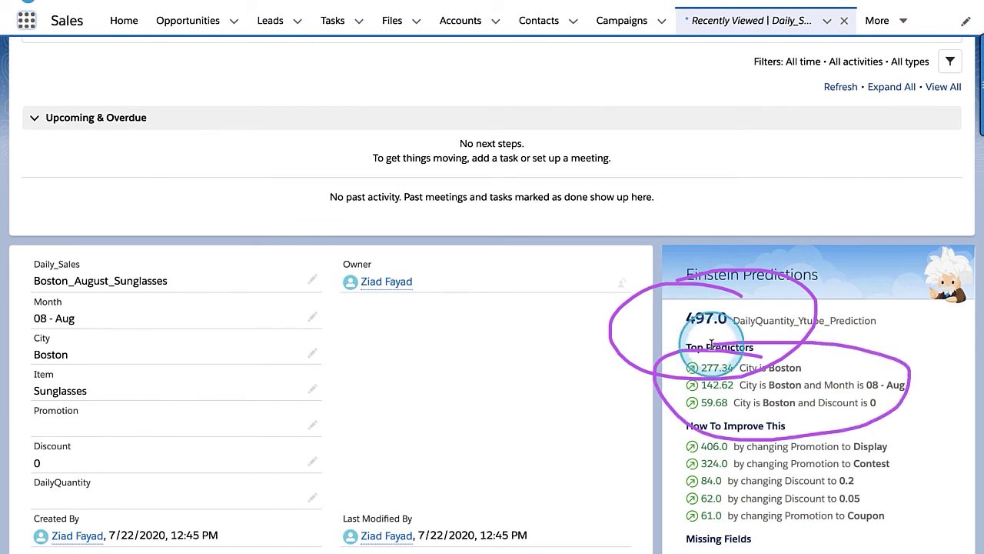
pyautogui.press('Escape')
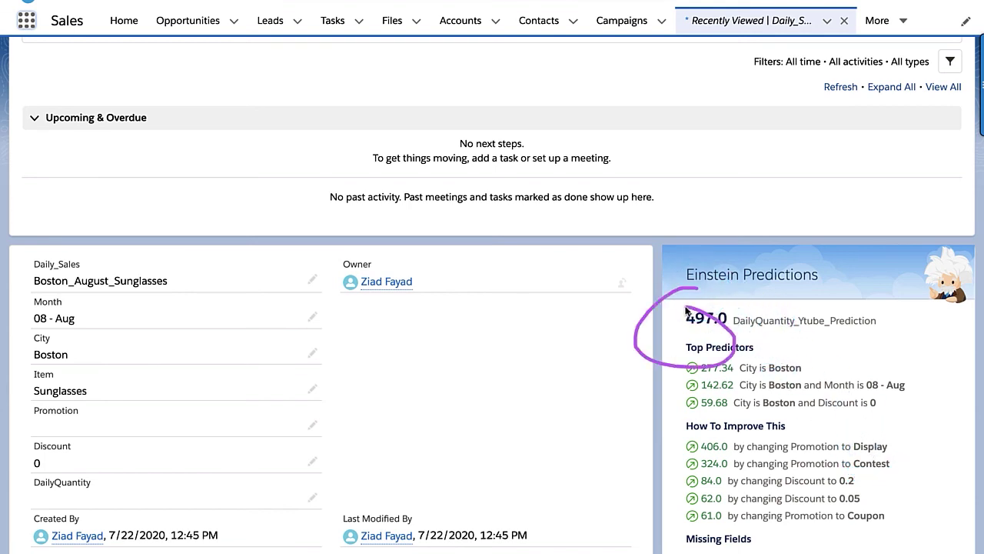
pyautogui.click(313, 424)
pyautogui.click(249, 436)
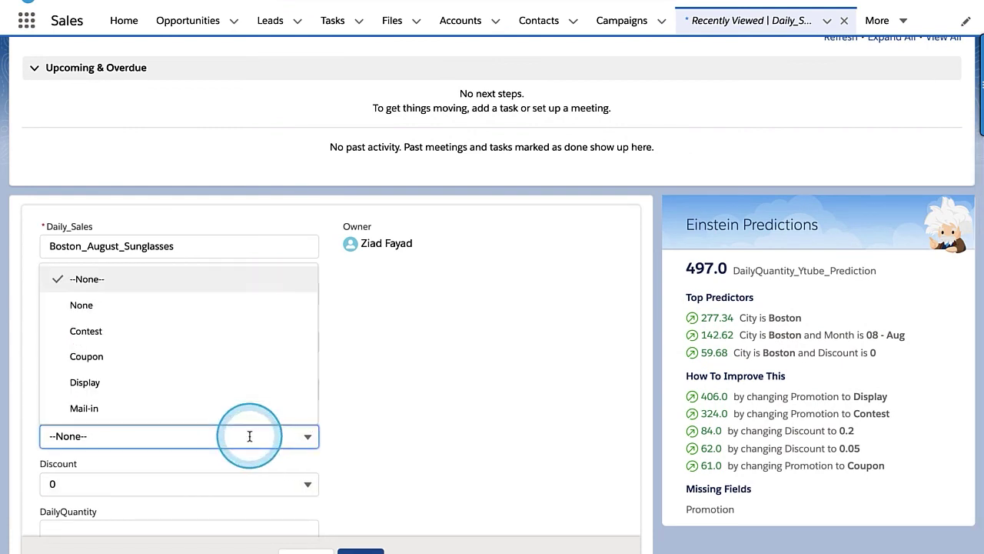
pyautogui.click(237, 384)
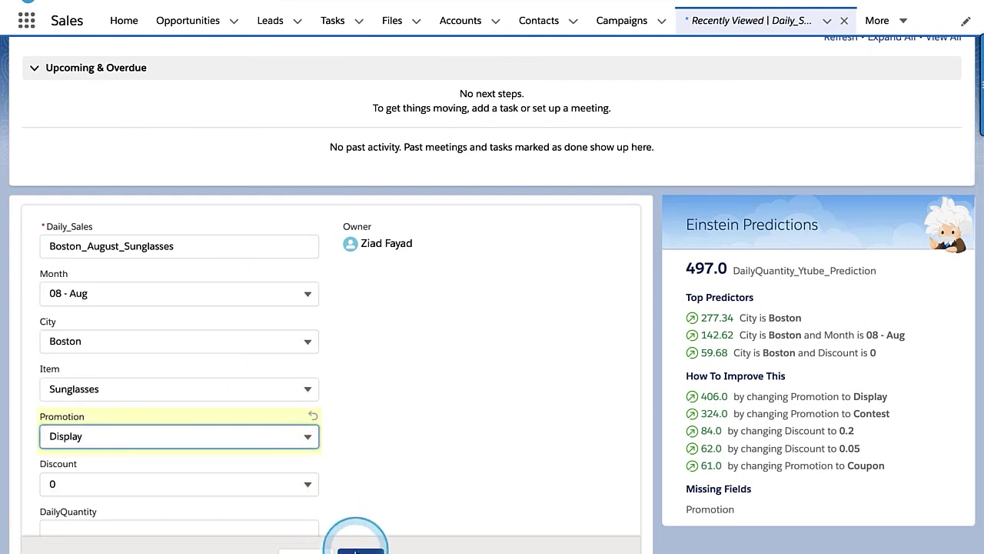
pyautogui.click(365, 548)
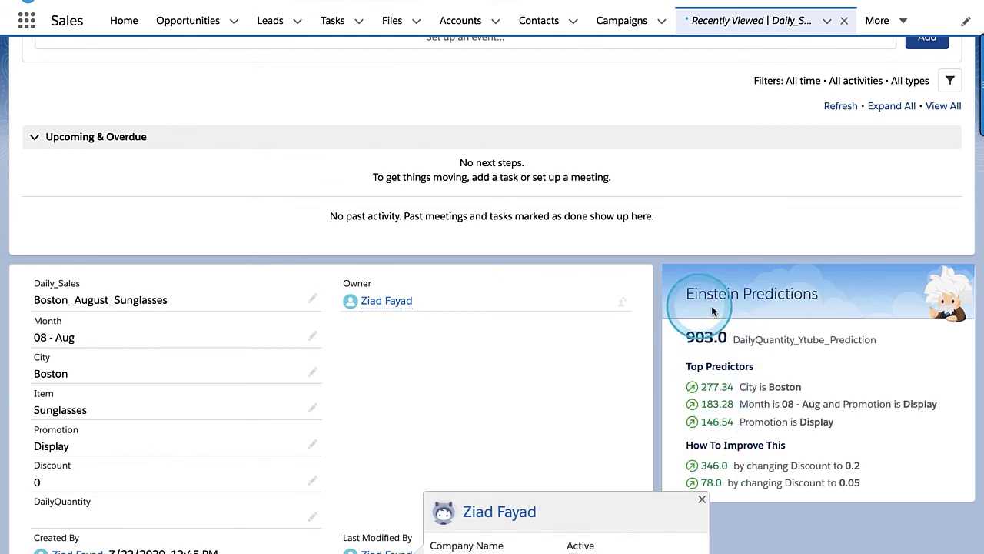
pyautogui.click(701, 498)
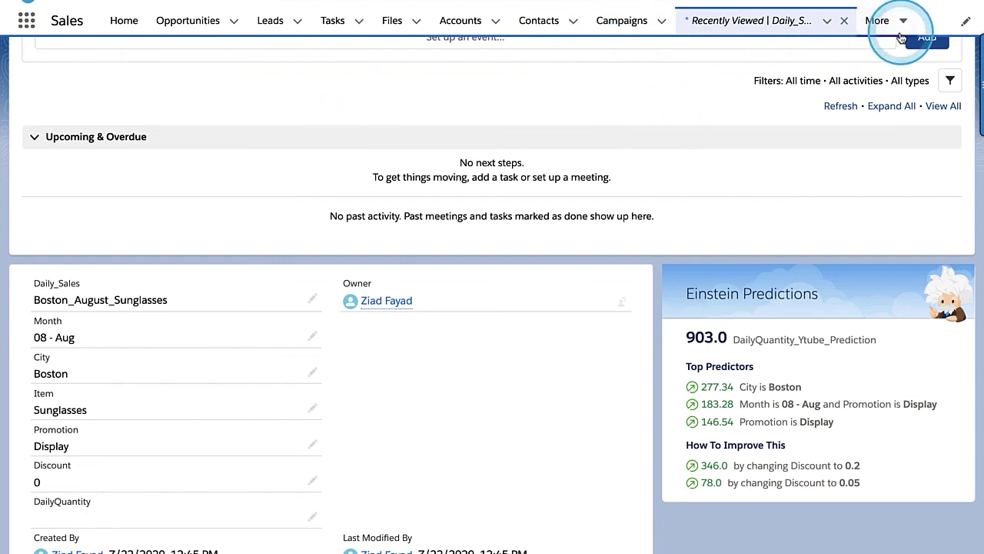
# Open the Daily_Sales object in Setup's Object Manager and examine its fields and relationships down to predictedQTY_Ytube.
pyautogui.click(901, 3)
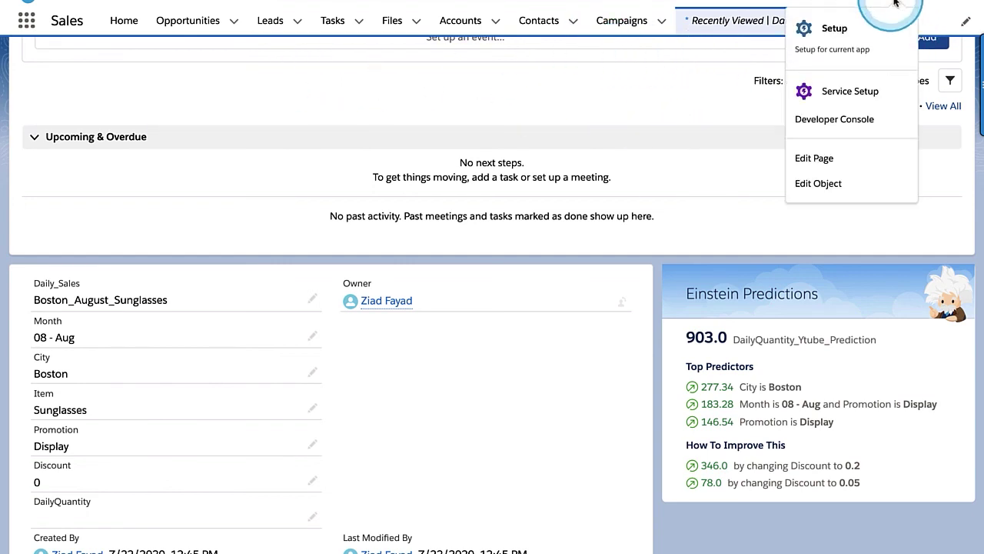
pyautogui.click(841, 33)
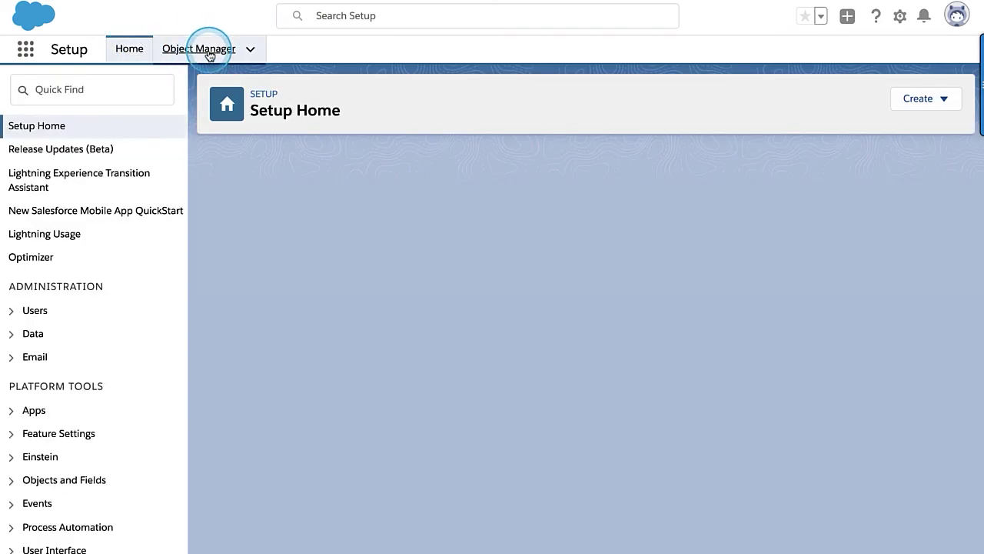
pyautogui.click(208, 51)
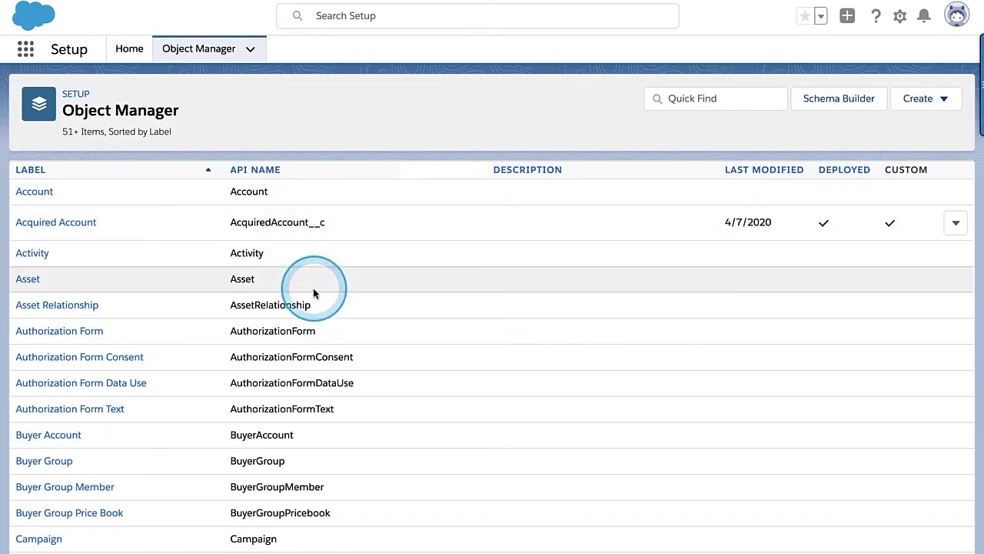
pyautogui.hotkey('ctrl', 'f')
pyautogui.write('Daily')
pyautogui.click(51, 371)
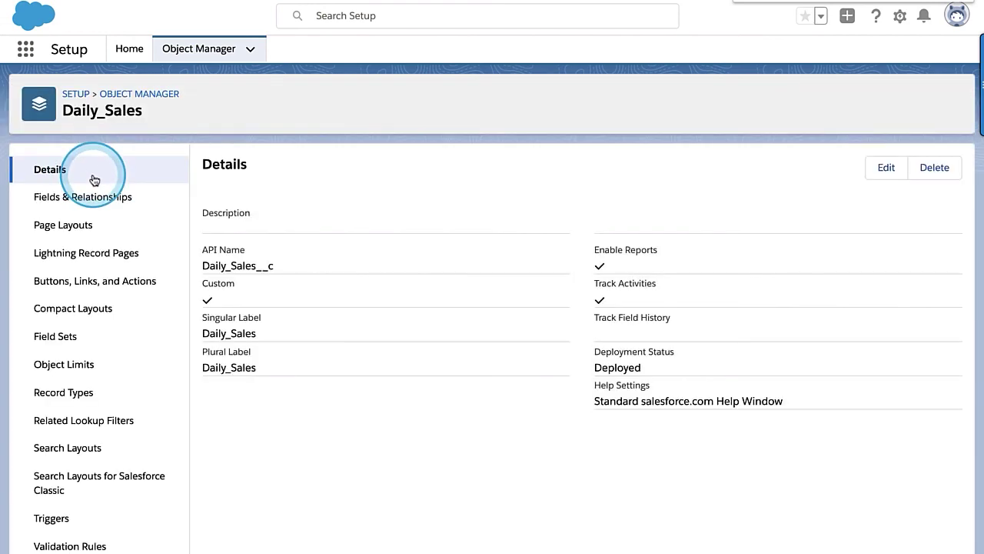
pyautogui.click(88, 198)
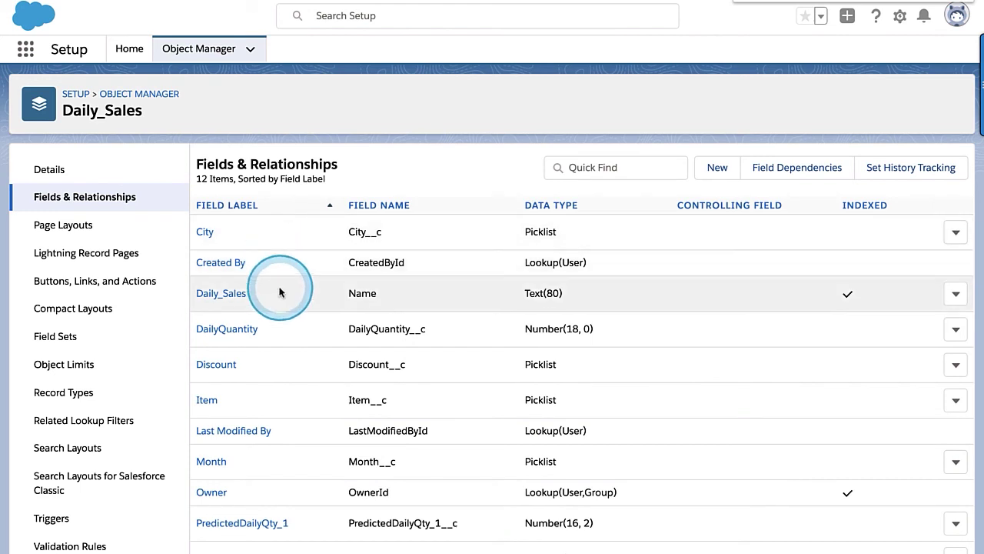
pyautogui.scroll(-1, 319, 431)
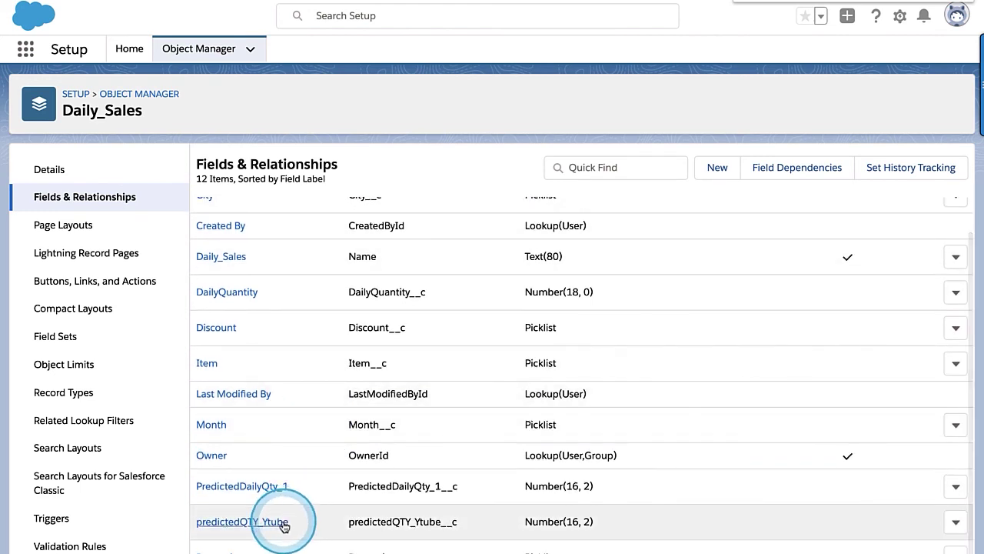
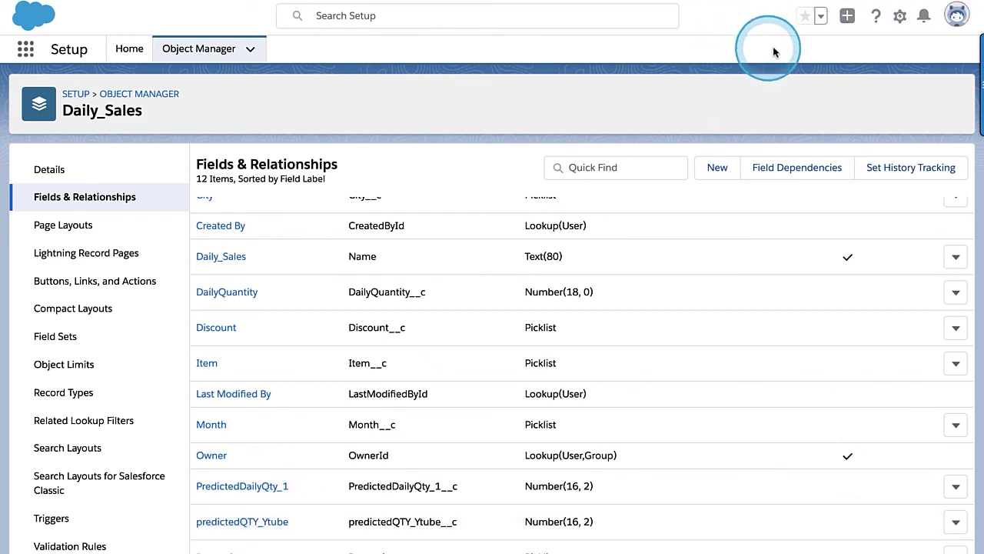
# Switch to Analytics Studio, open DailyQuantity_Ytube_Prediction in Model Manager, and examine the Prediction ID in its settings.
pyautogui.click(900, 15)
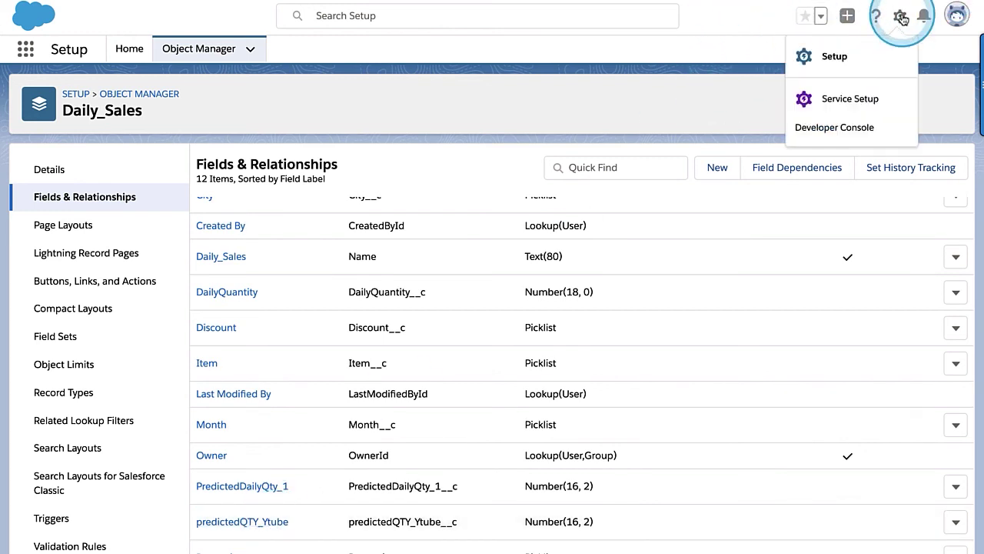
pyautogui.click(26, 50)
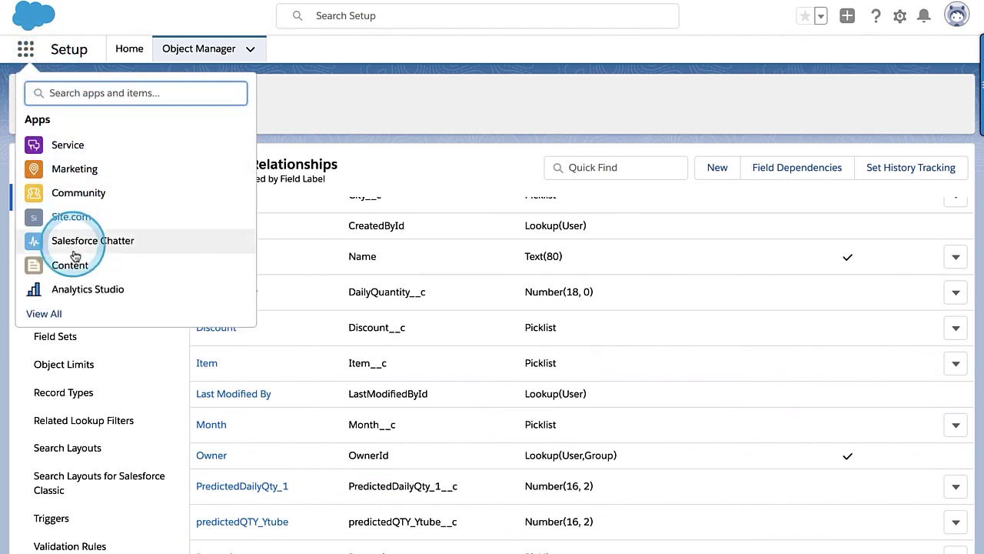
pyautogui.click(86, 290)
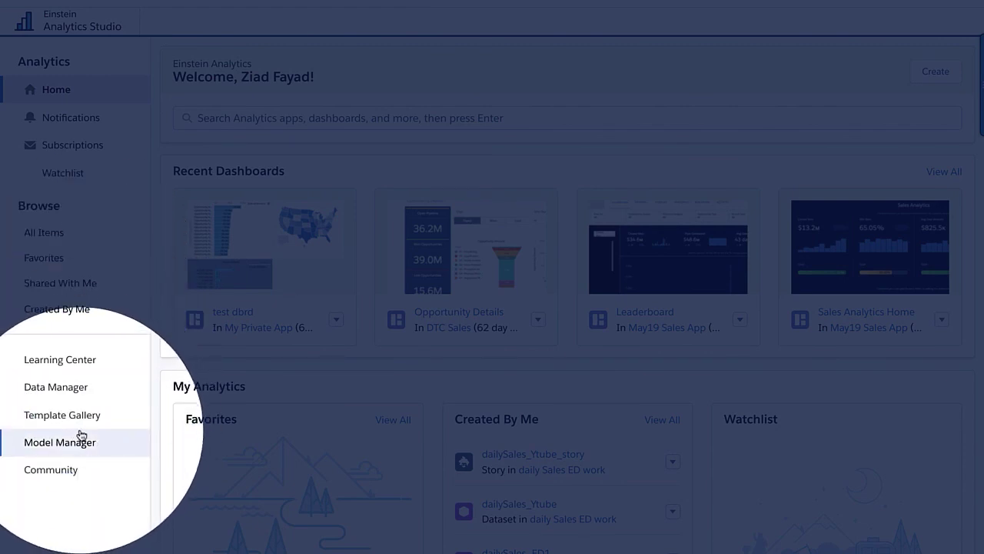
pyautogui.click(60, 443)
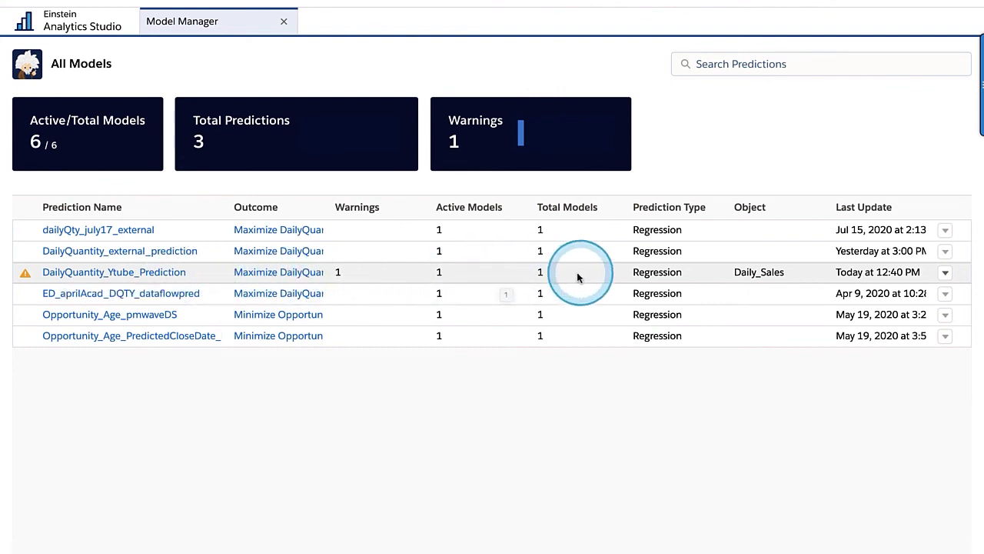
pyautogui.click(170, 271)
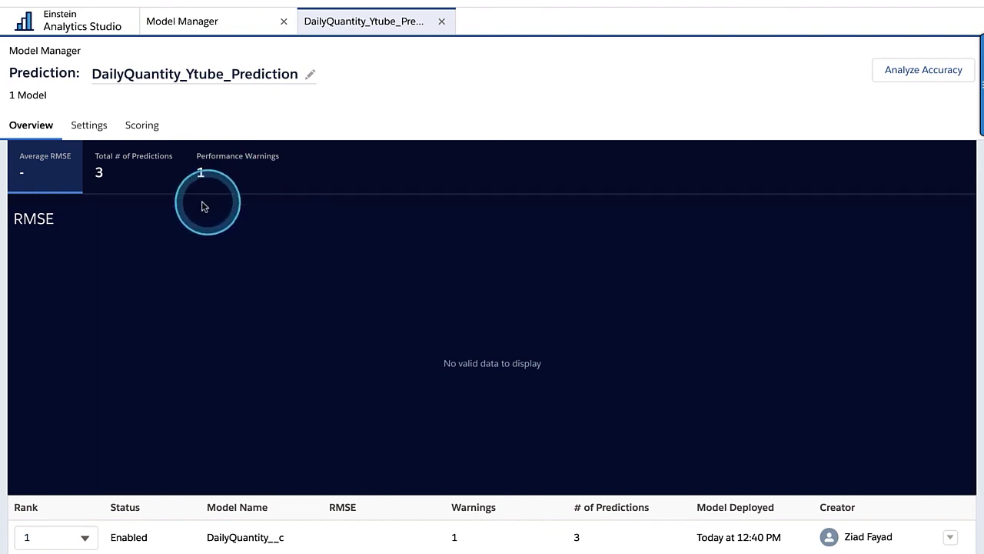
pyautogui.click(94, 126)
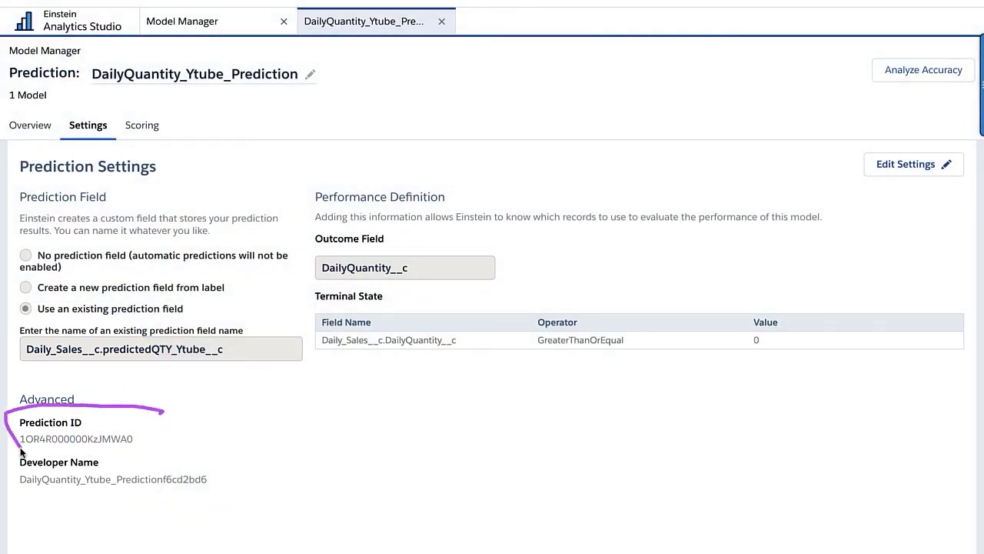
pyautogui.moveTo(160, 415)
pyautogui.mouseDown()
pyautogui.moveTo(166, 432)
pyautogui.moveTo(209, 407)
pyautogui.mouseUp()
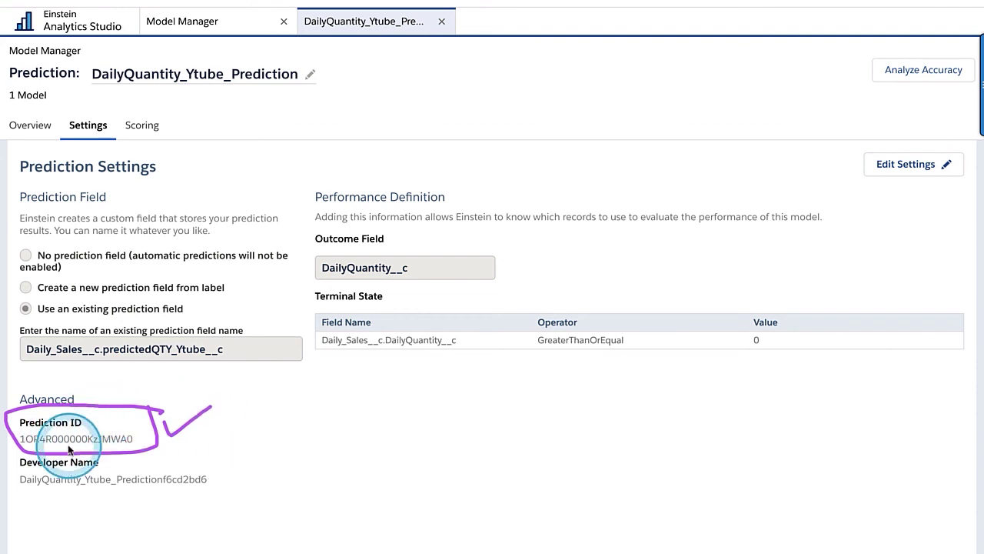
# Open the prediction's Score Records options and examine the choices for all, non-terminal and a subset of Daily_Sales records.
pyautogui.click(146, 127)
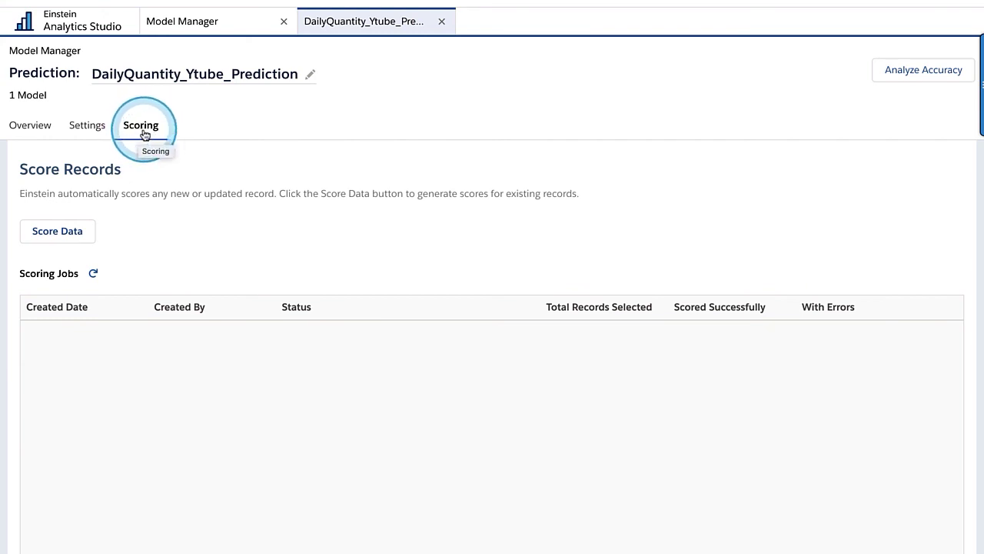
pyautogui.click(54, 233)
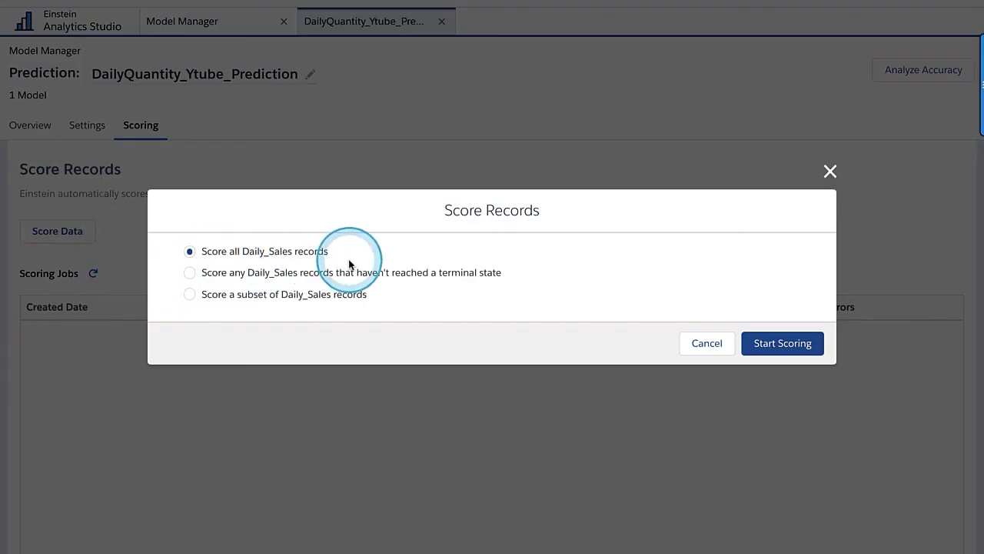
pyautogui.click(190, 275)
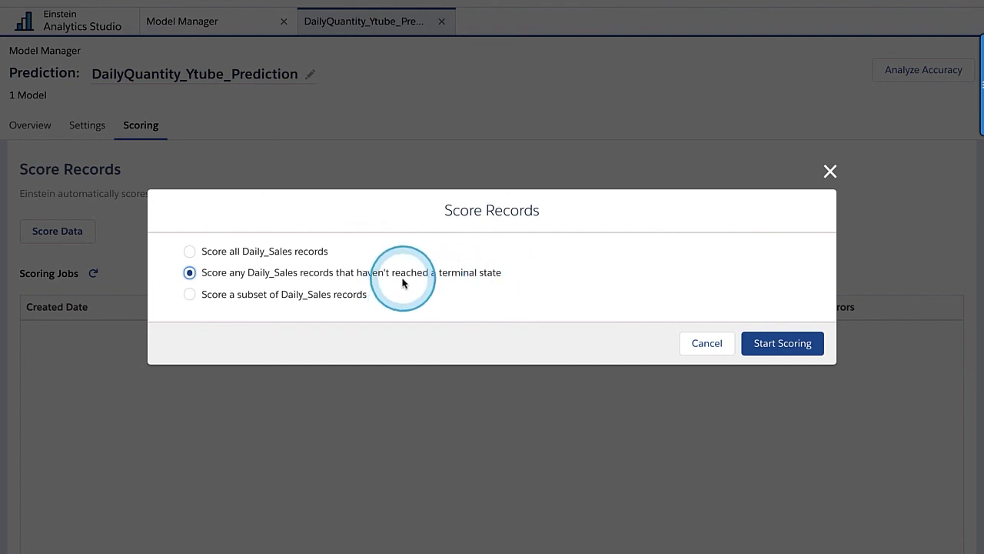
pyautogui.click(187, 297)
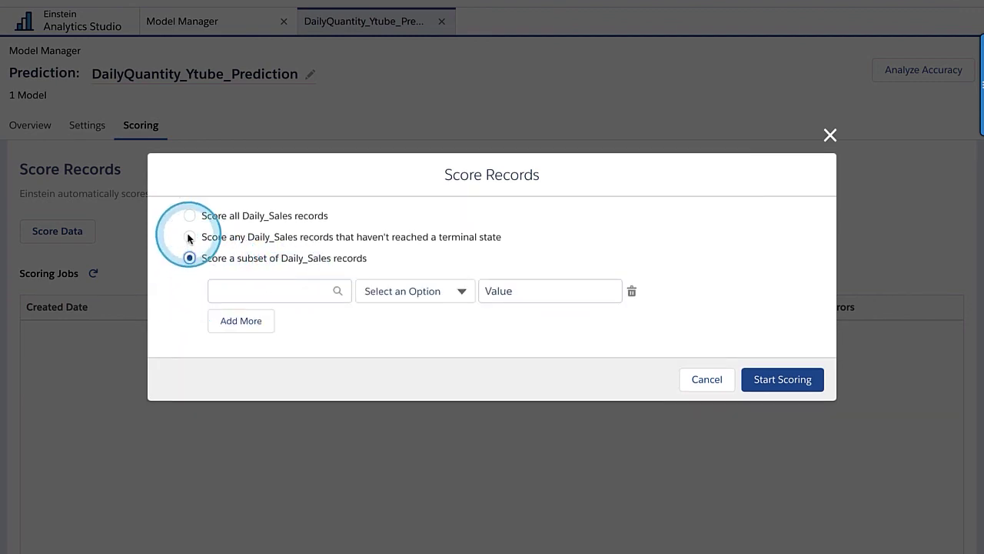
pyautogui.click(191, 241)
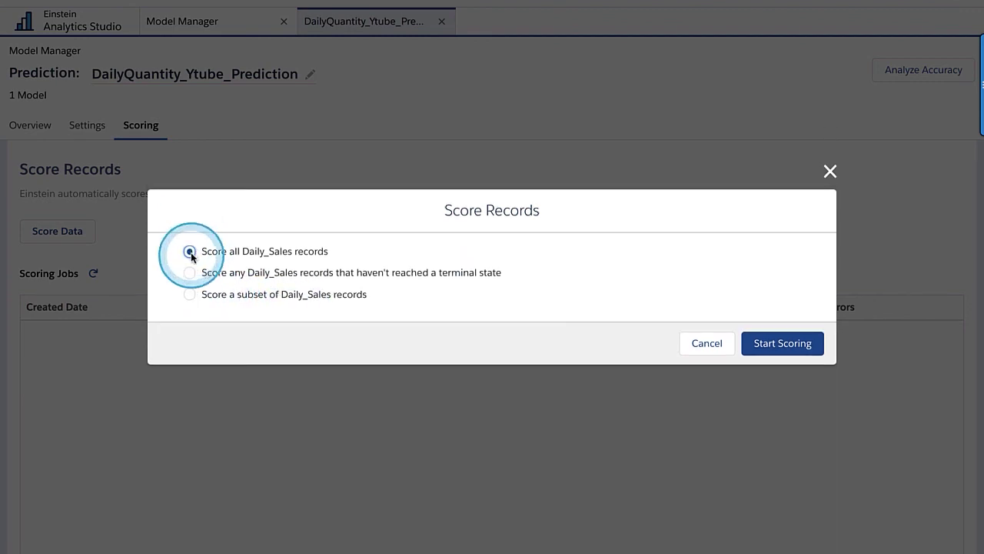
# Choose to score a subset of Daily_Sales records, filter DailyQuantity with the Smaller than operator, and start scoring.
pyautogui.click(190, 294)
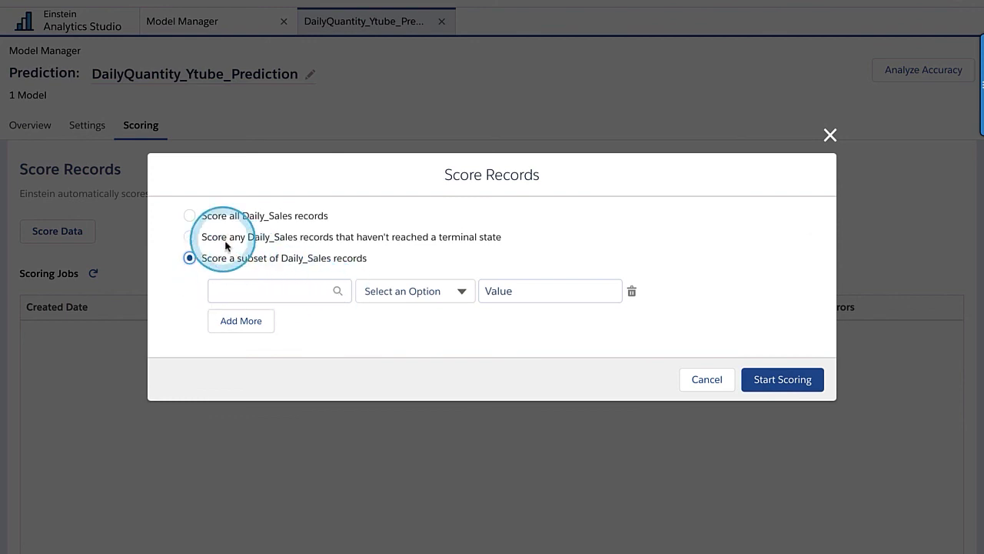
pyautogui.click(324, 292)
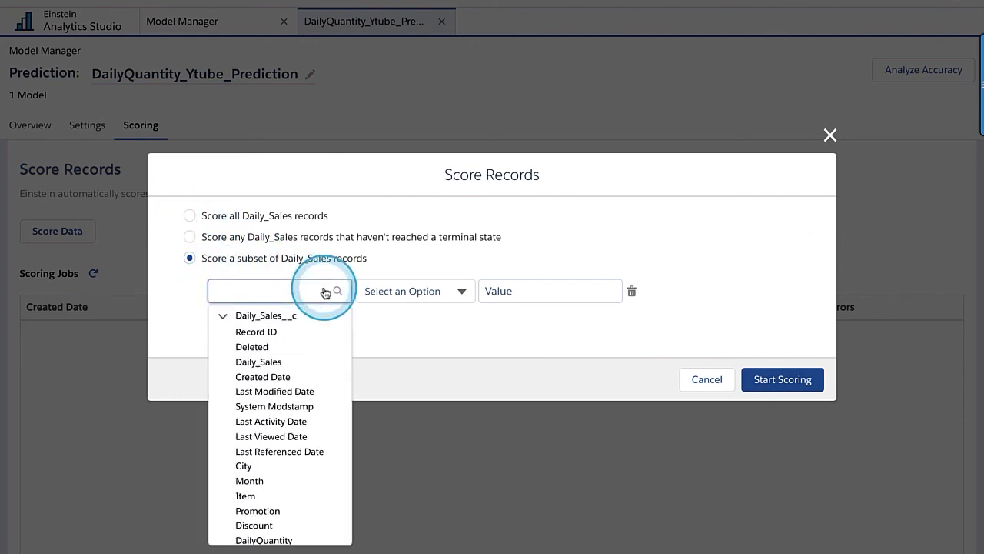
pyautogui.scroll(-1, 308, 428)
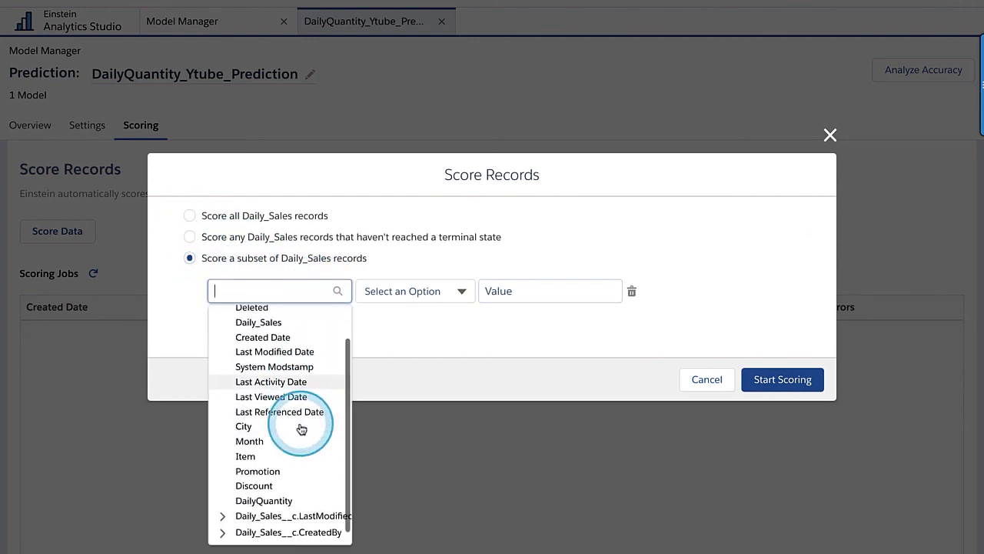
pyautogui.click(284, 501)
pyautogui.click(459, 292)
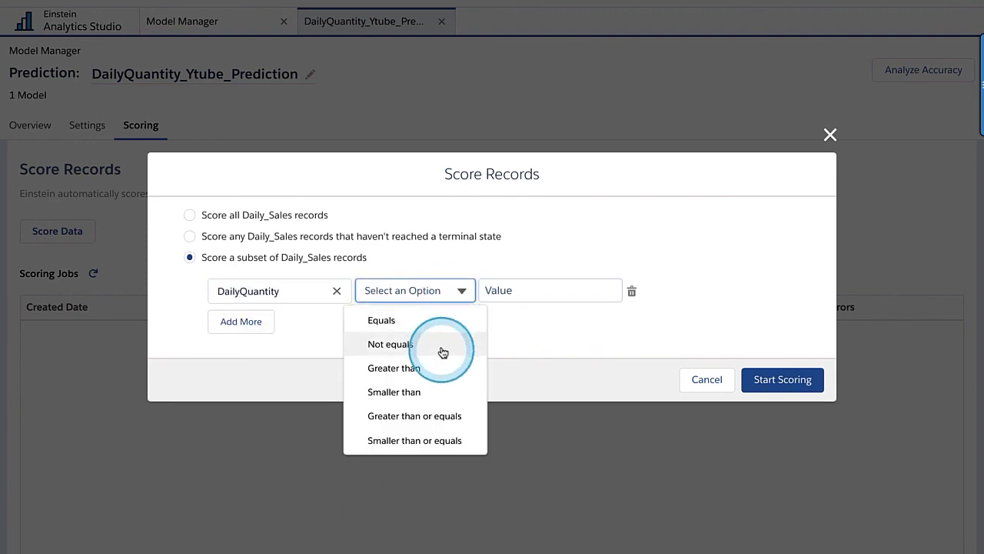
pyautogui.click(439, 391)
pyautogui.click(527, 286)
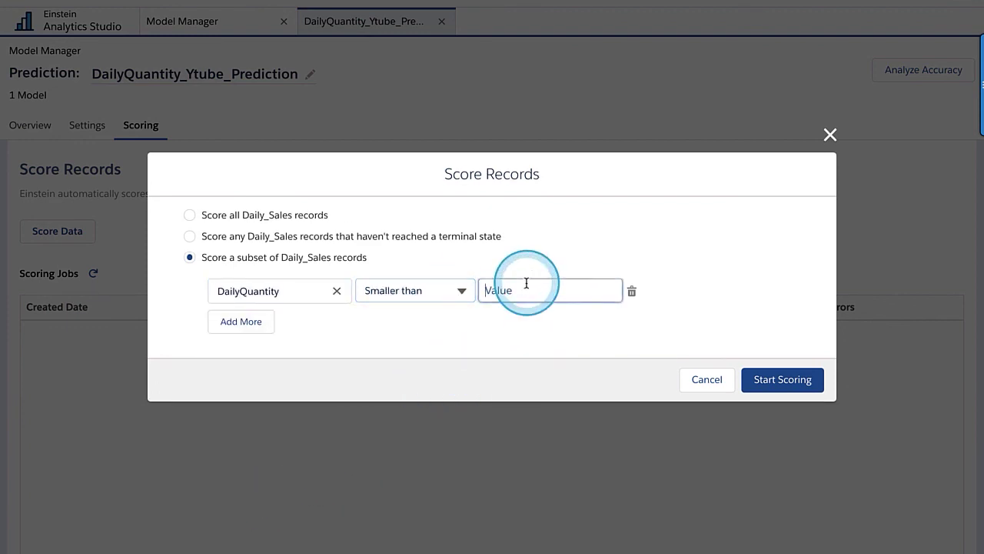
pyautogui.click(431, 336)
pyautogui.click(797, 377)
pyautogui.click(792, 339)
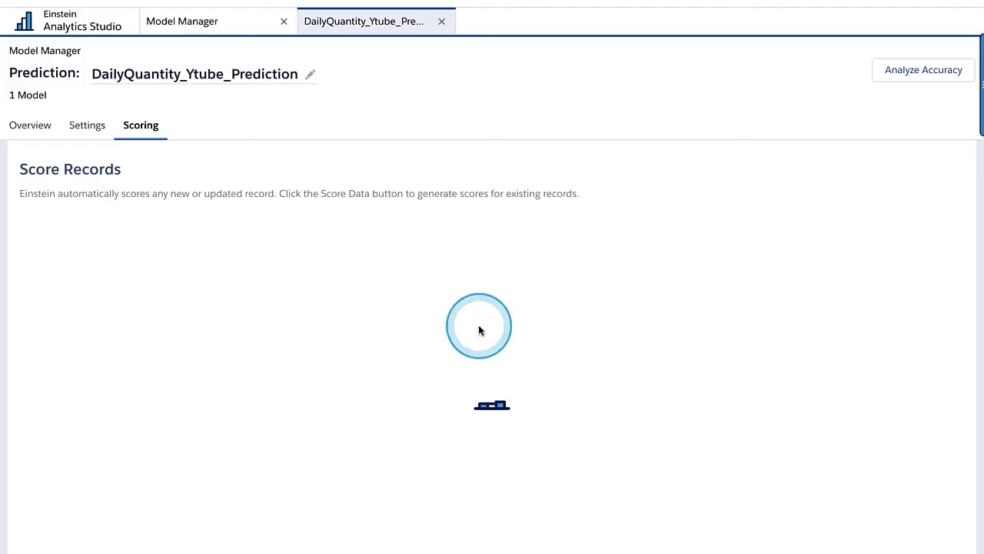